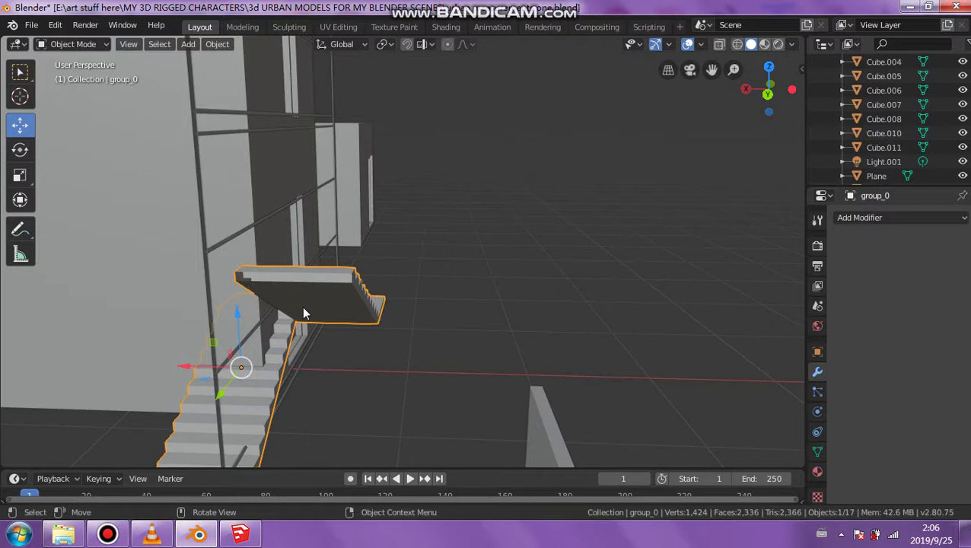
- Rotate the stair unit 90° about the Z axis
key(r)
text(z)
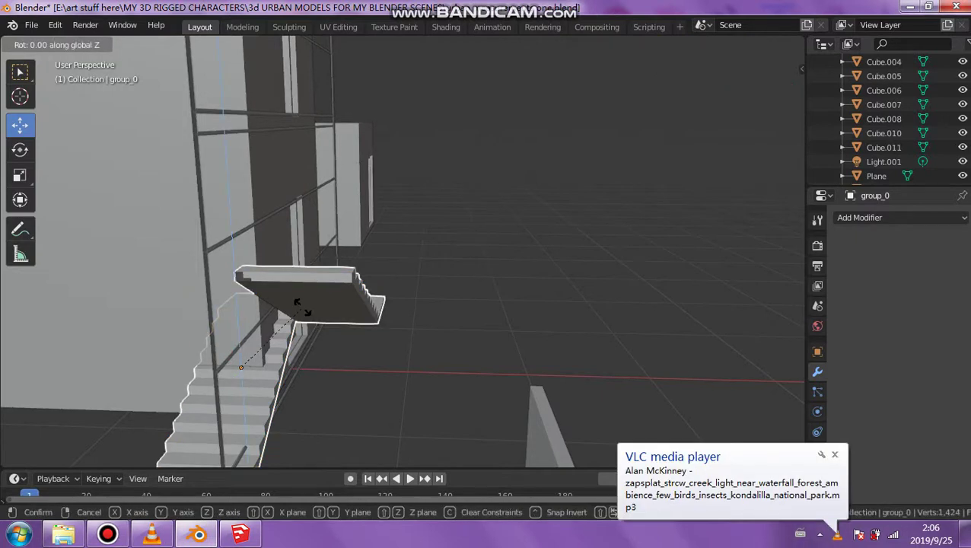
text(90)
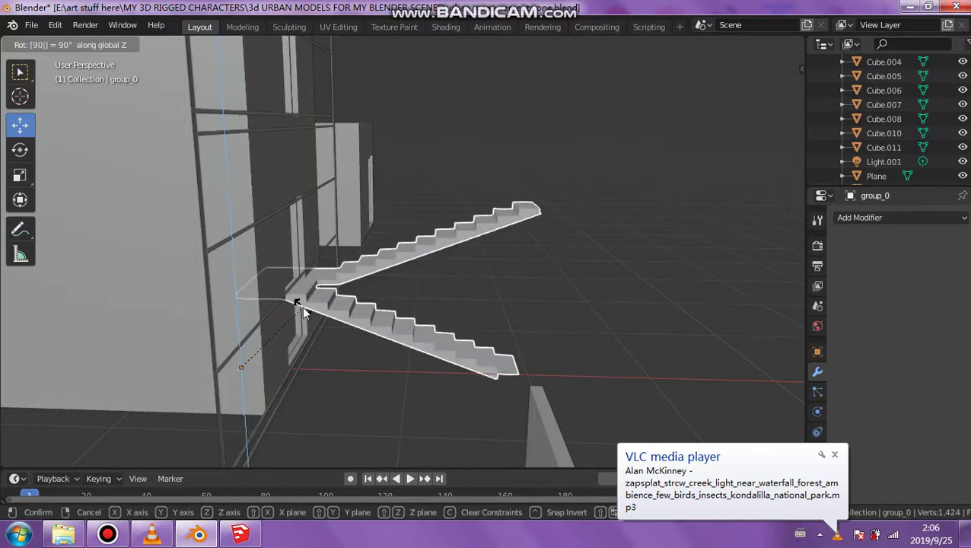
key(Return)
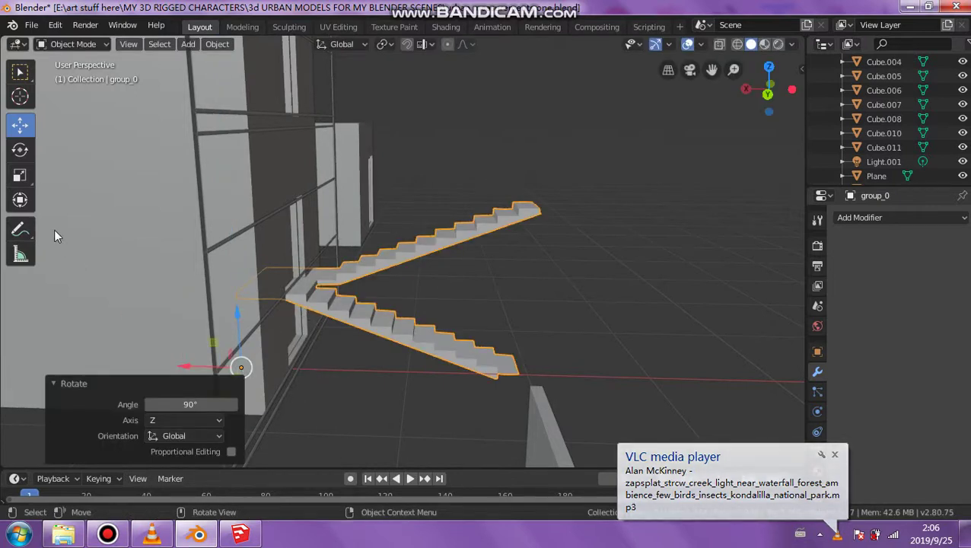
- Narrow the stairs to 0.846 along X and begin sliding them along Y
click(19, 175)
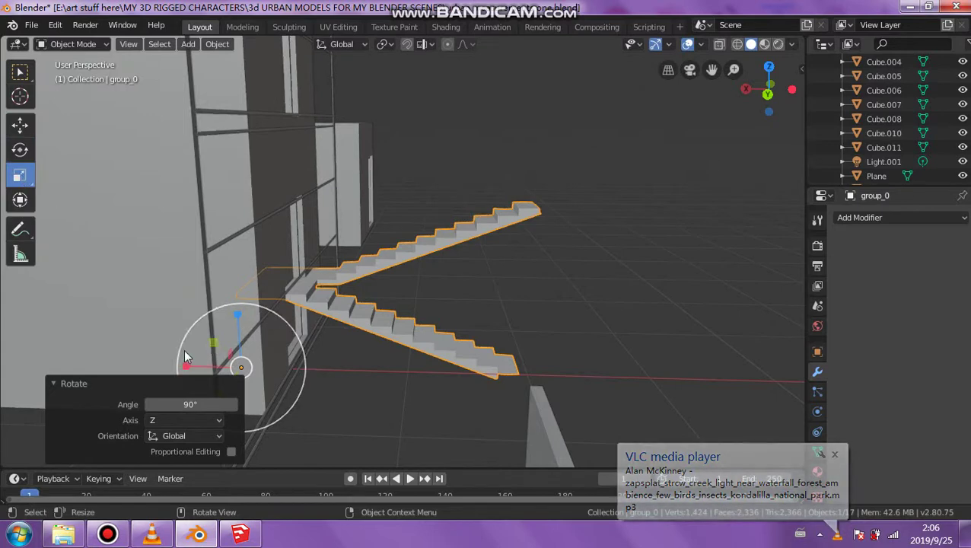
drag(193, 368, 206, 369)
key(x)
click(213, 368)
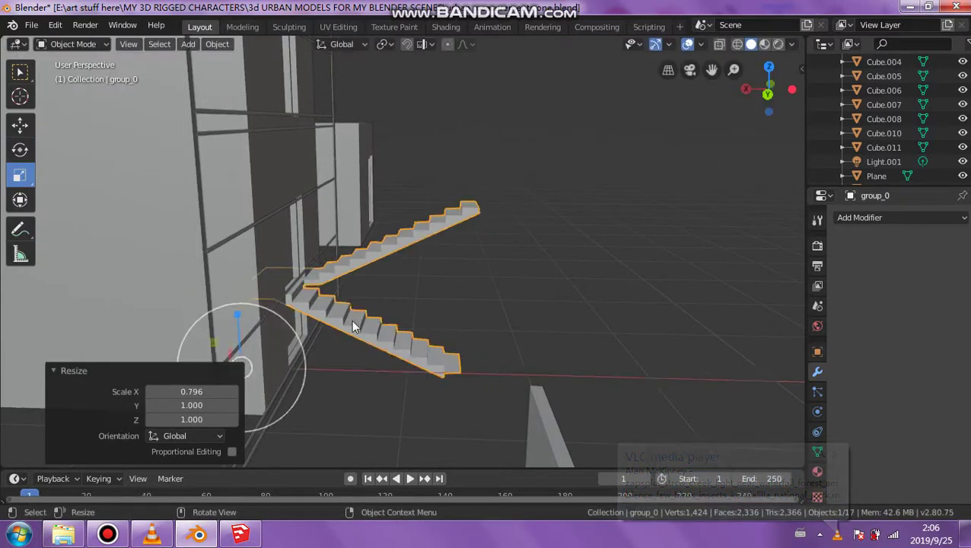
mouse_move(351, 319)
middle_down()
mouse_move(353, 340)
mouse_move(334, 343)
middle_up()
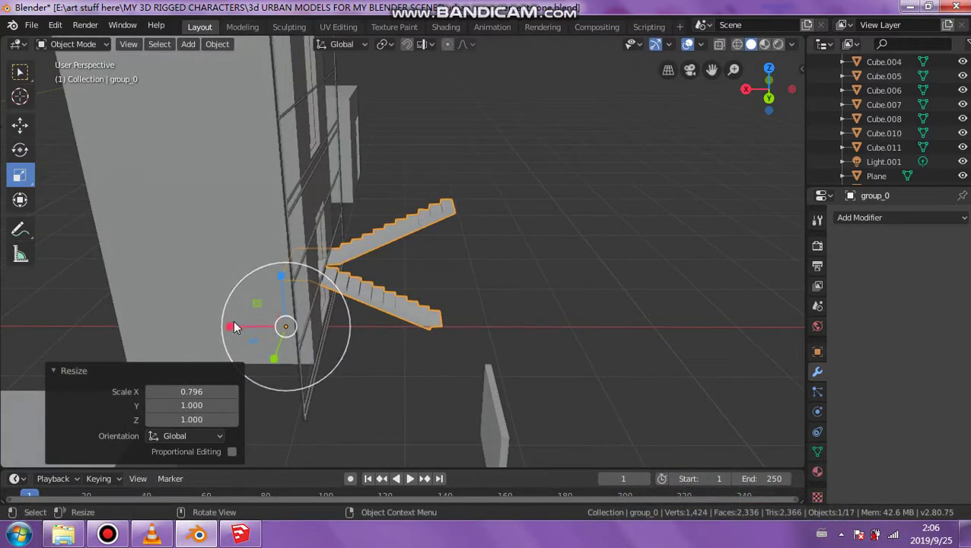
drag(233, 322, 242, 327)
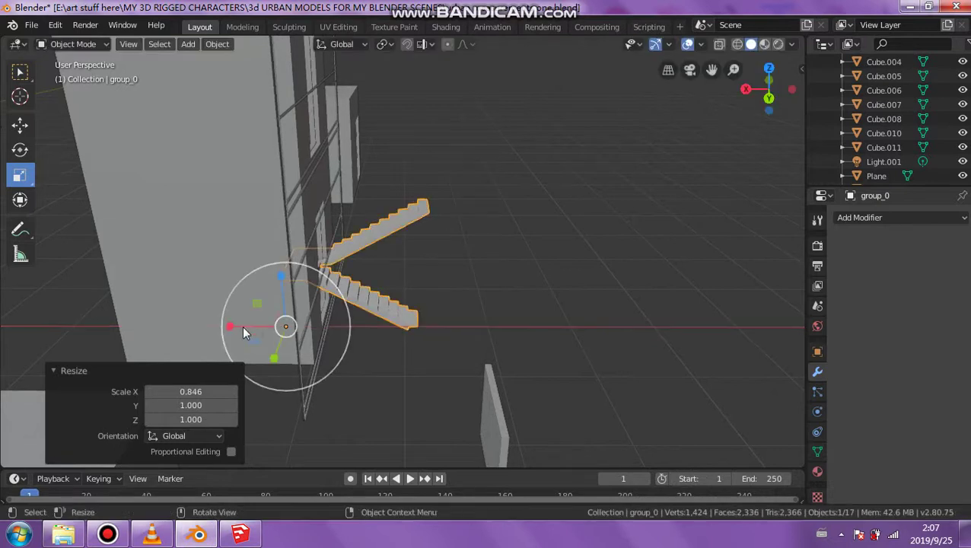
click(20, 199)
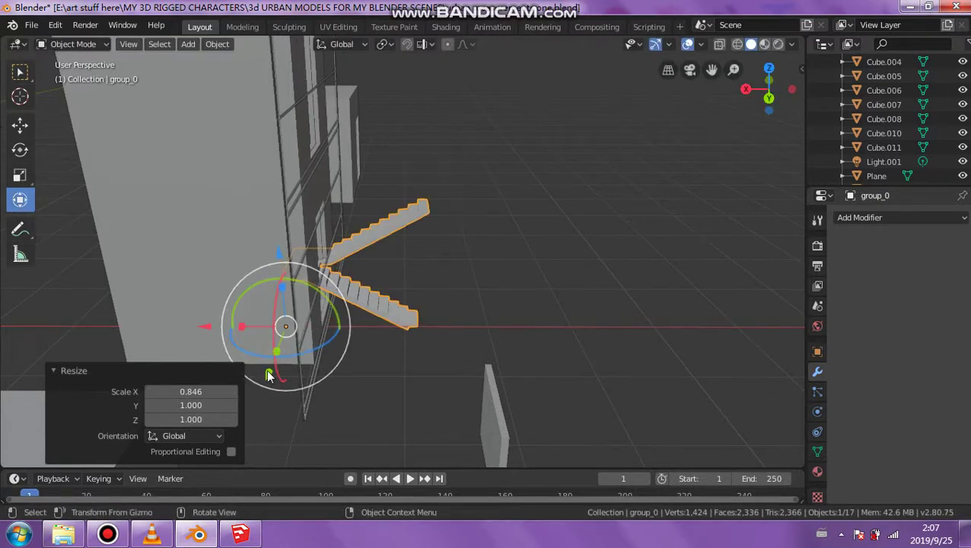
mouse_move(271, 370)
mouse_down()
mouse_move(211, 445)
mouse_move(176, 51)
mouse_move(120, 91)
mouse_up()
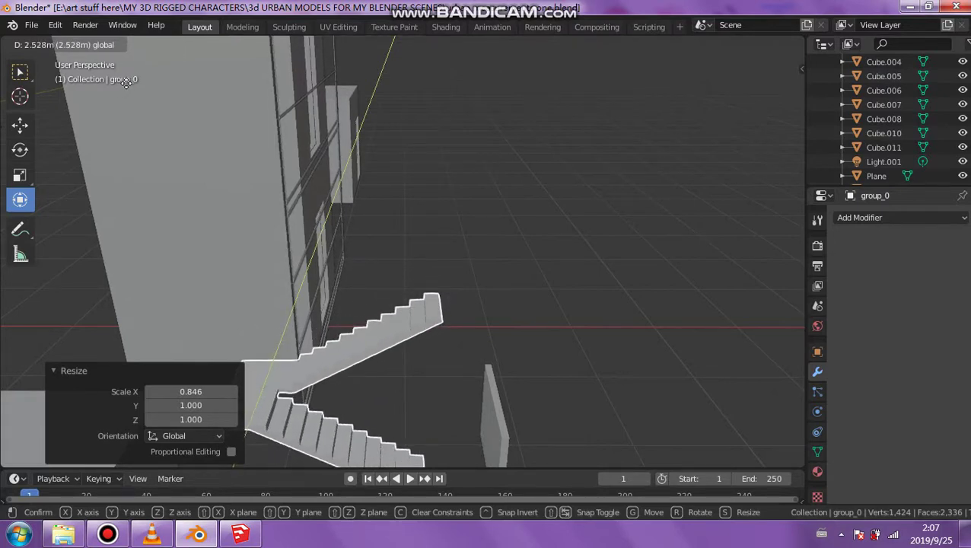
- Slide the stairs along Y, then back toward the building
drag(119, 91, 227, 62)
mouse_move(453, 175)
middle_down()
mouse_move(292, 168)
mouse_move(307, 180)
mouse_move(259, 251)
middle_up()
drag(153, 292, 254, 289)
- Shift the building's outer frame Plane.002 along the Y axis
click(360, 191)
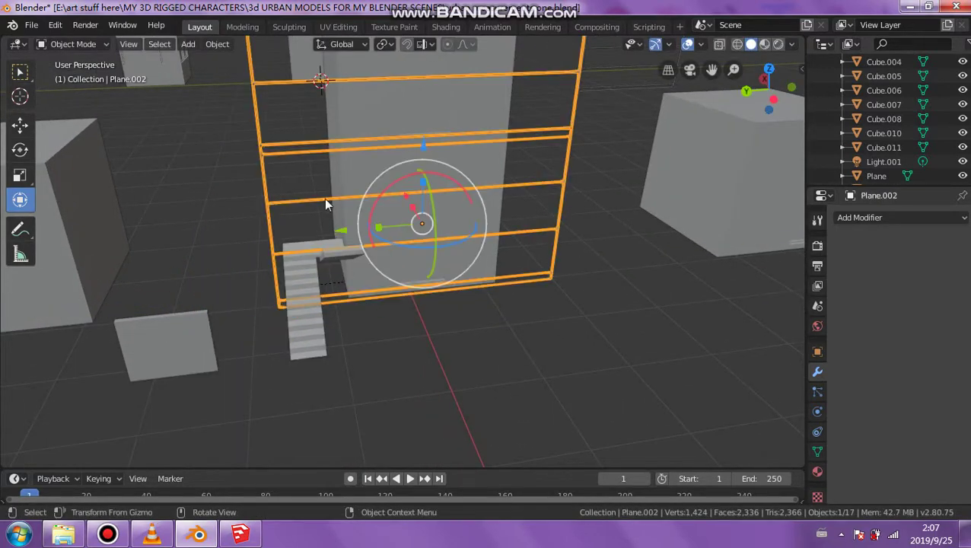
key(g)
key(y)
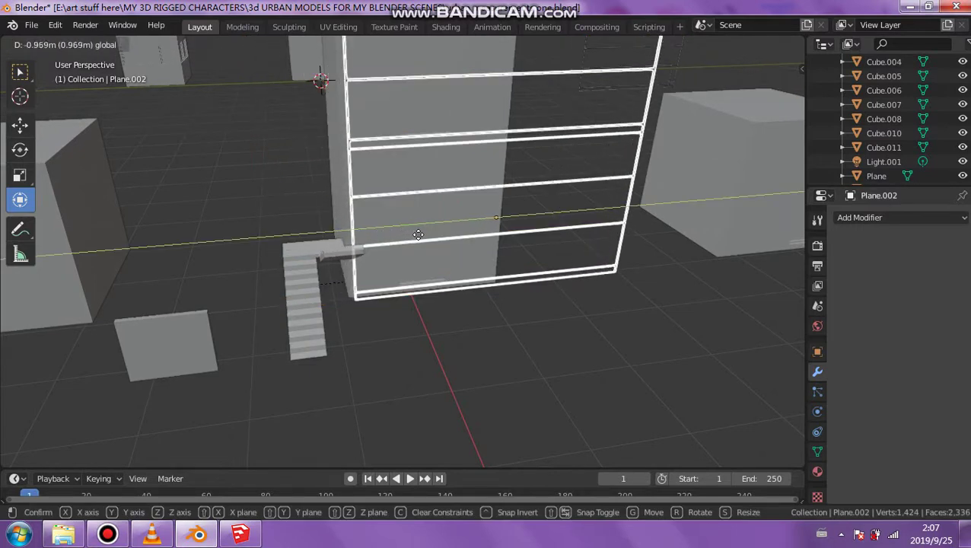
click(320, 238)
- Raise the stair unit along the vertical axis against the tall block
click(309, 257)
mouse_move(309, 256)
middle_down()
mouse_move(332, 284)
mouse_move(325, 282)
middle_up()
drag(233, 249, 171, 177)
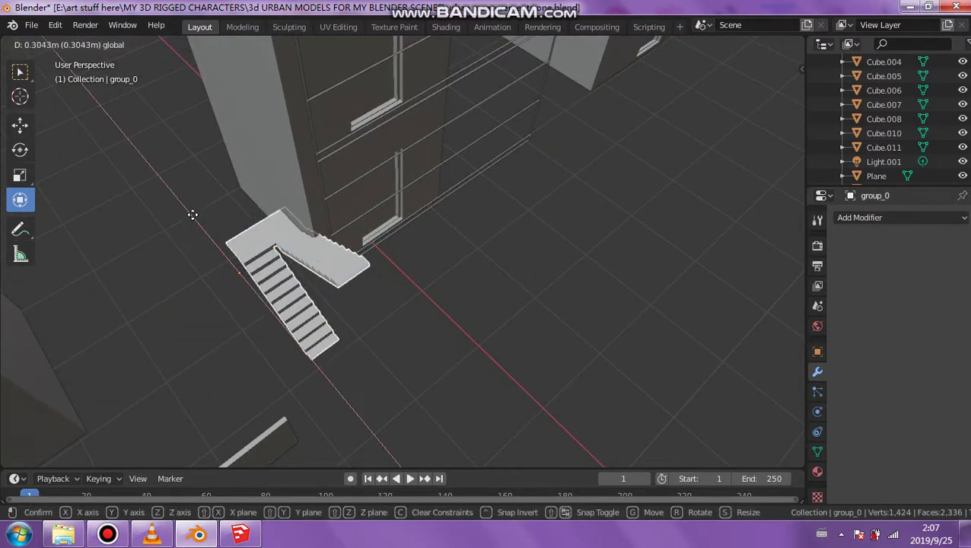
click(163, 174)
mouse_move(163, 174)
middle_down()
mouse_move(301, 177)
mouse_move(315, 122)
mouse_move(393, 244)
mouse_move(222, 283)
mouse_move(341, 279)
mouse_move(468, 313)
middle_up()
scroll(342, 272, up, 3)
scroll(467, 313, down, 2)
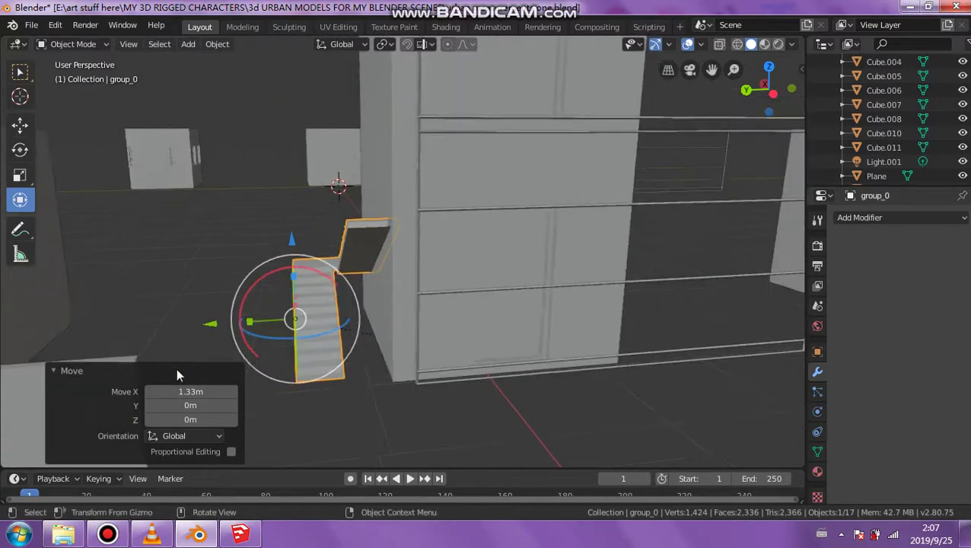
- Lift the flat box Cube.011 upward
click(31, 380)
middle_drag(31, 381, 93, 376)
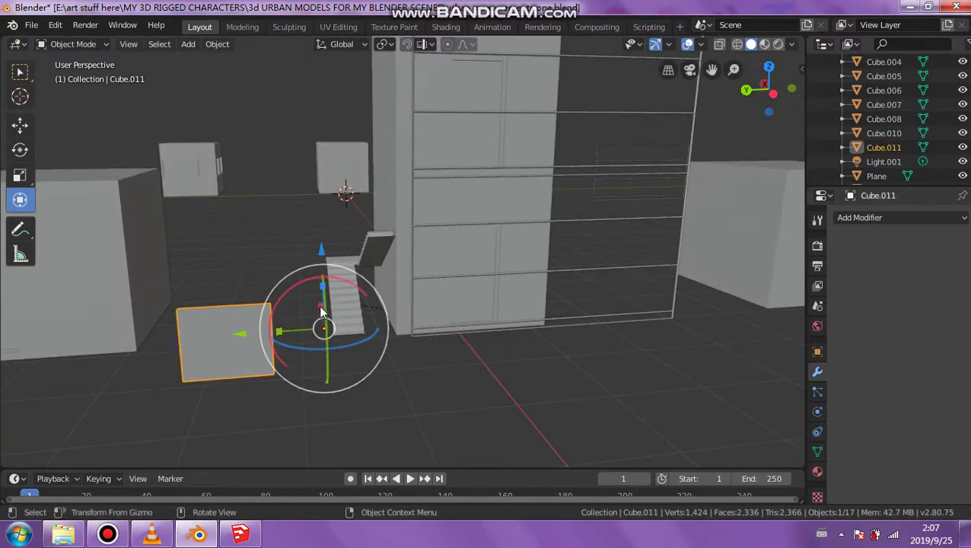
drag(322, 312, 285, 228)
- Move Cube.004 2.5 m along Y and clear the selection
click(151, 254)
mouse_move(150, 255)
middle_down()
mouse_move(101, 264)
mouse_move(135, 255)
middle_up()
drag(134, 256, 285, 296)
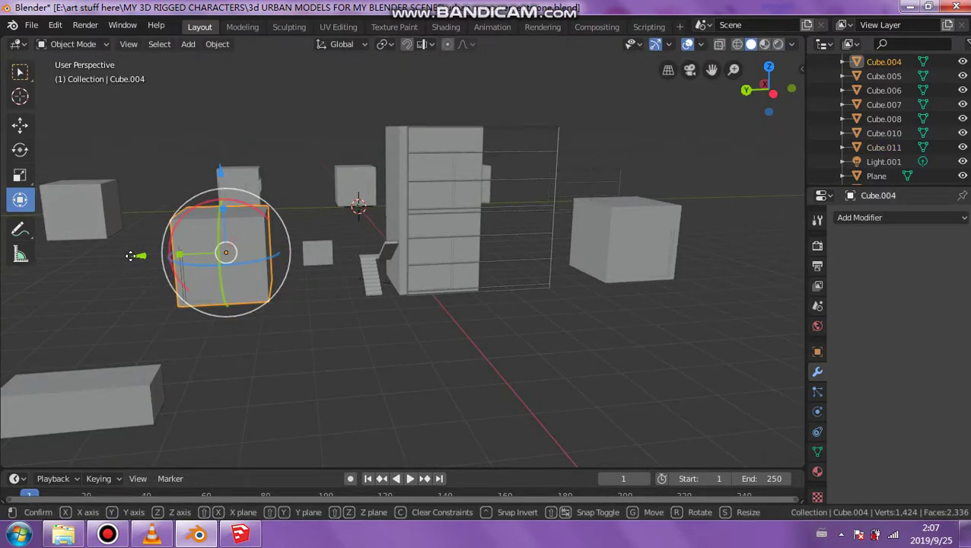
click(286, 296)
mouse_move(287, 296)
middle_down()
mouse_move(323, 305)
mouse_move(488, 292)
mouse_move(396, 241)
mouse_move(249, 253)
mouse_move(266, 397)
mouse_move(325, 373)
mouse_move(355, 390)
mouse_move(414, 245)
mouse_move(401, 330)
mouse_move(325, 328)
mouse_move(317, 350)
middle_up()
scroll(396, 241, up, 3)
scroll(391, 254, down, 3)
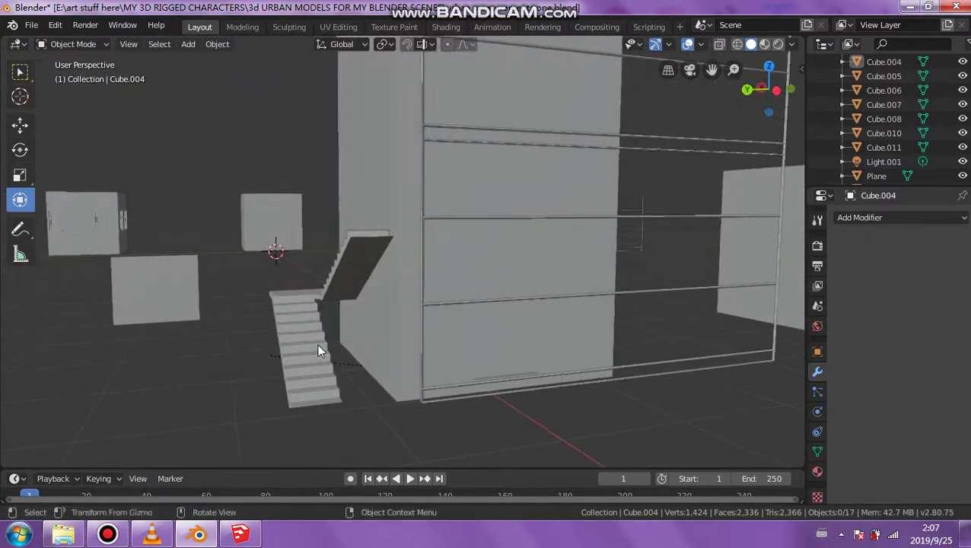
- Nudge the stairs along Y and scale their height to 1.087
click(317, 350)
mouse_move(245, 364)
mouse_down()
mouse_move(198, 360)
mouse_move(264, 354)
mouse_up()
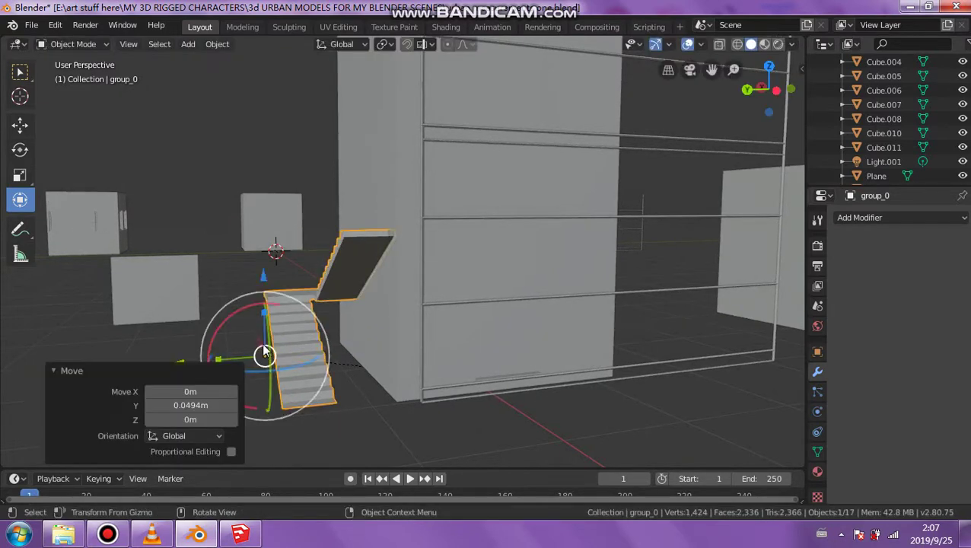
middle_drag(264, 353, 303, 340)
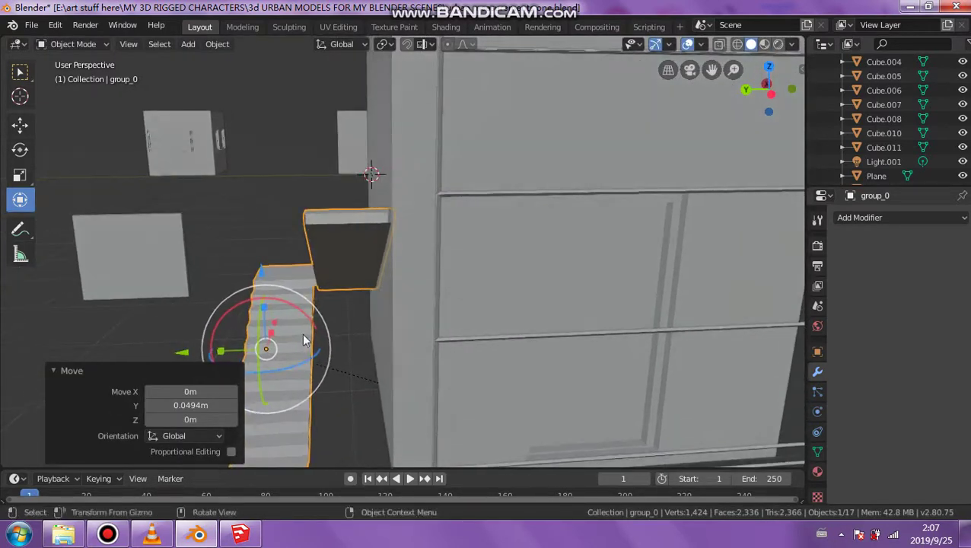
key(s)
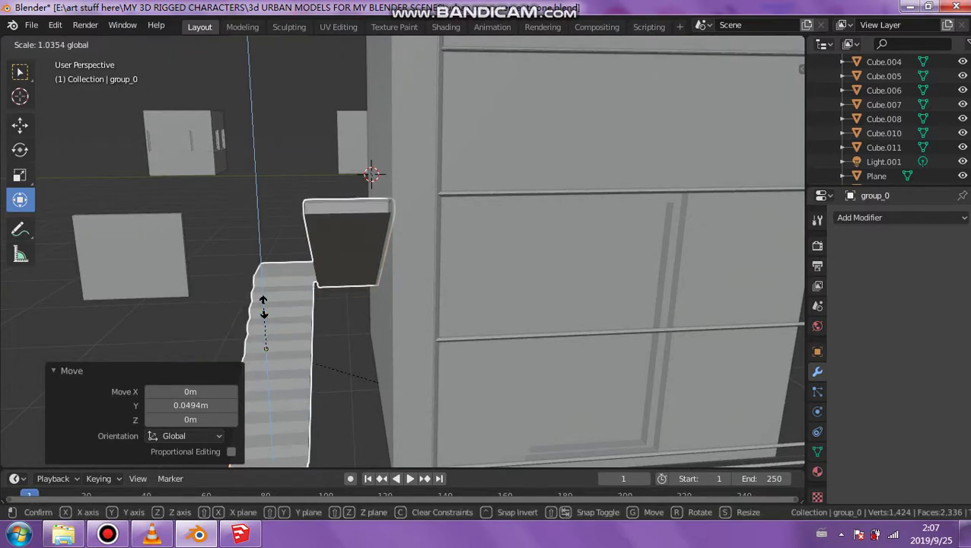
key(z)
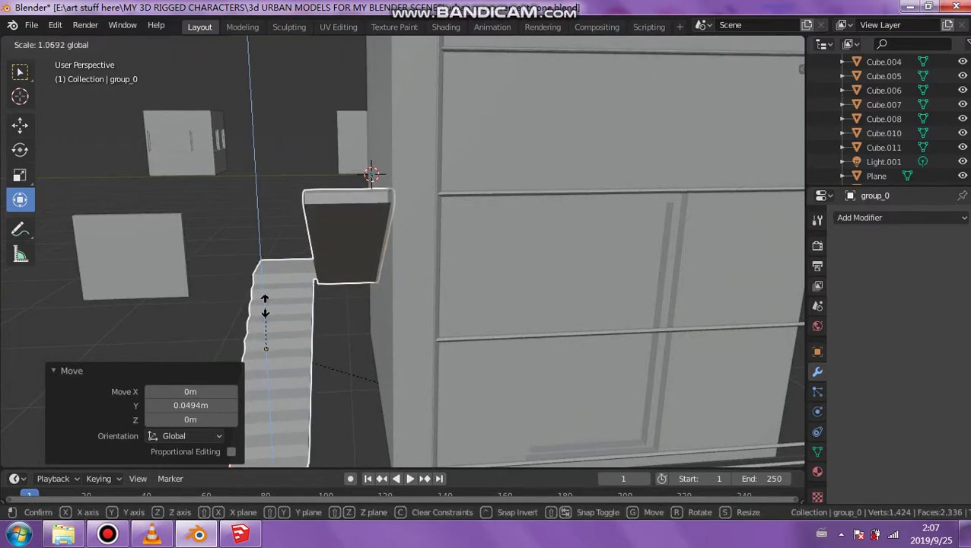
click(268, 310)
mouse_move(272, 310)
middle_down()
mouse_move(455, 323)
mouse_move(347, 278)
mouse_move(286, 308)
mouse_move(326, 318)
middle_up()
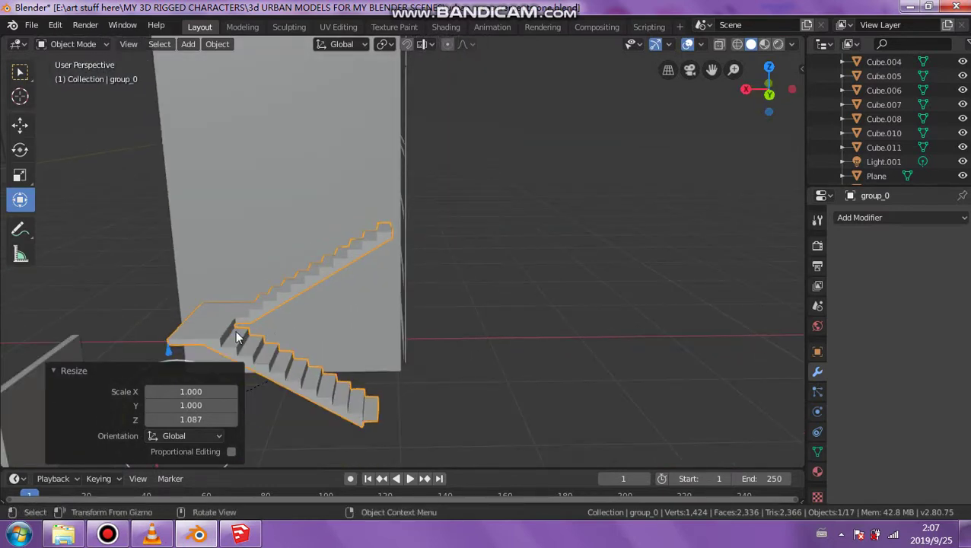
- Narrow the stairs to 0.903 on X and duplicate them as group_0.001
click(209, 330)
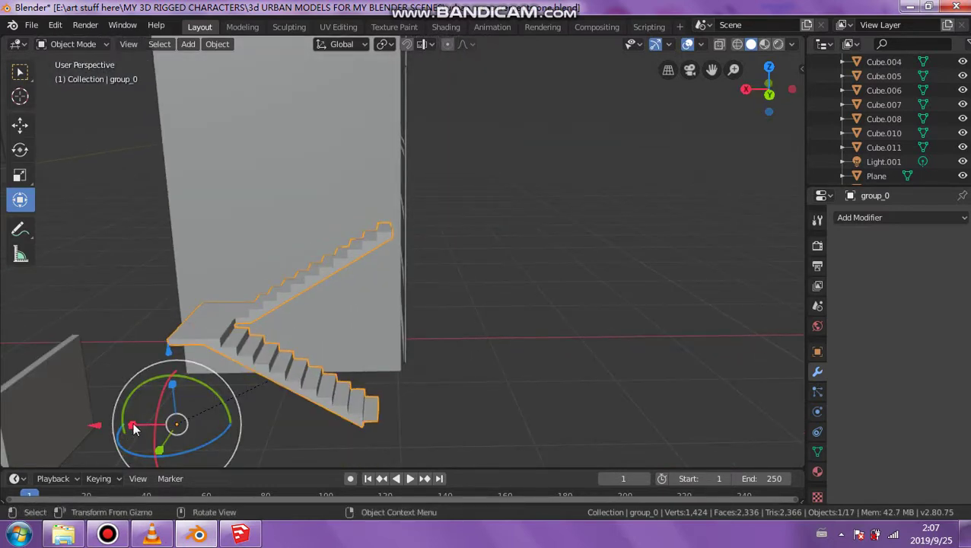
key(s)
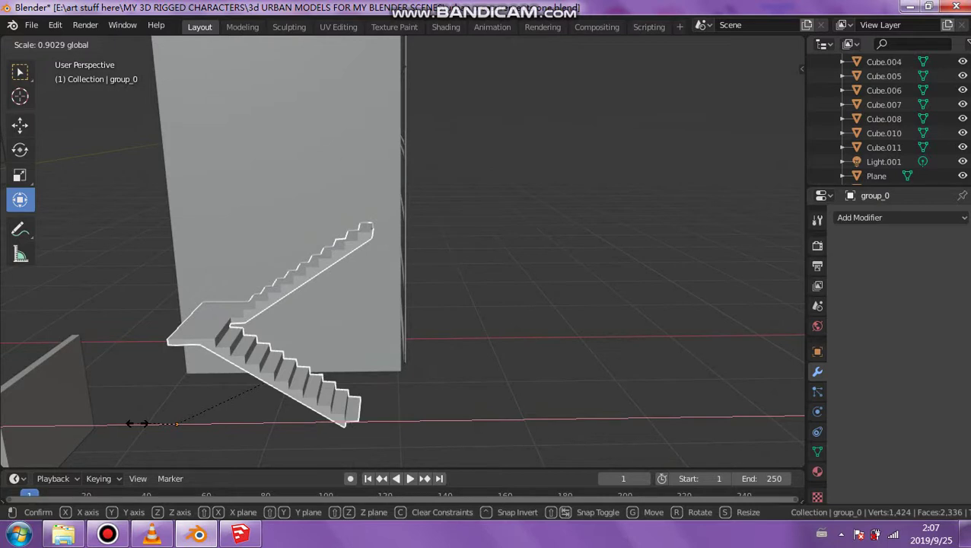
click(137, 424)
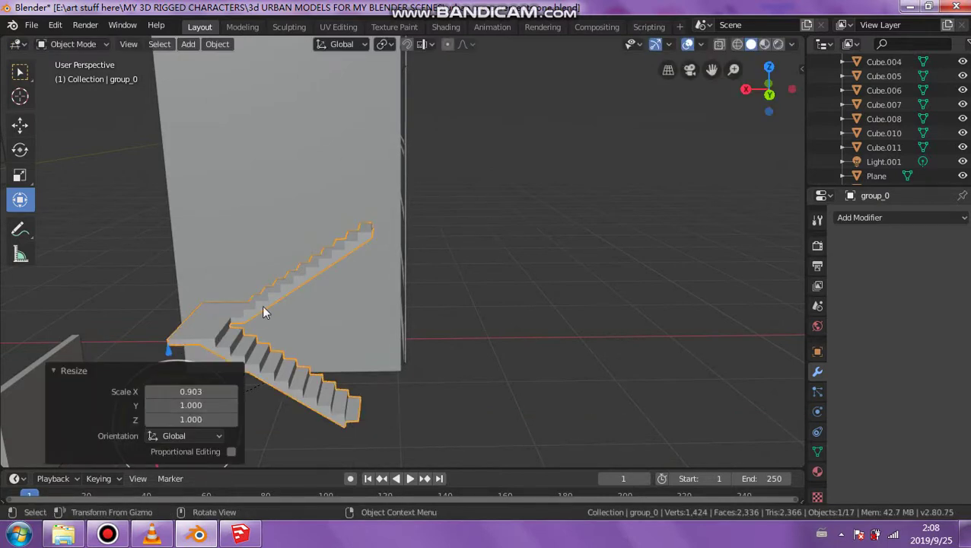
key(shift)
key(shift+d)
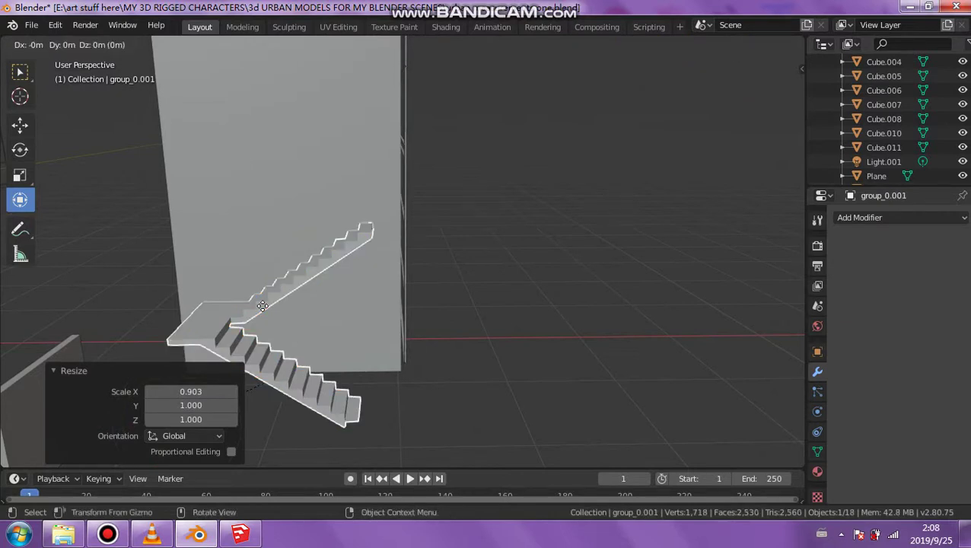
- Place the copy vertically above the original and mirror it across global X
key(z)
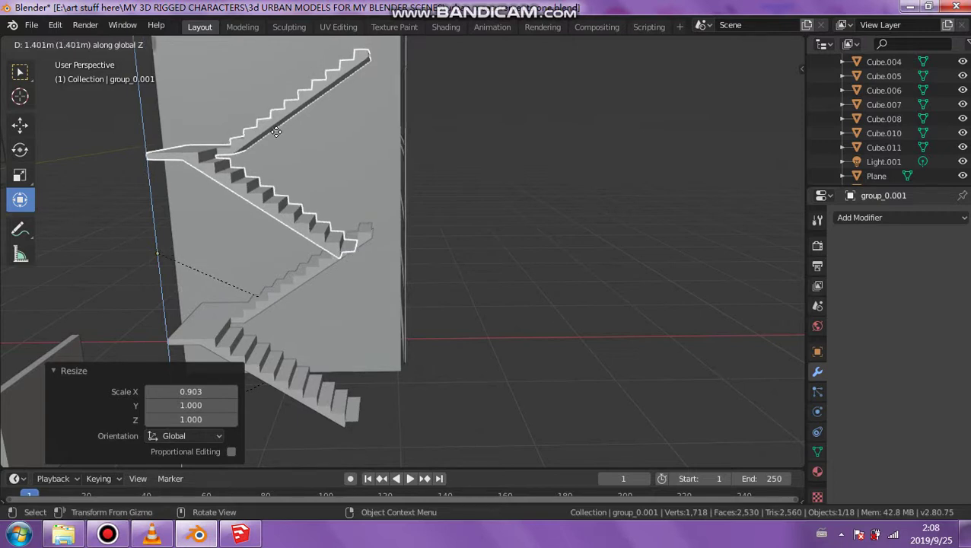
right_click(276, 133)
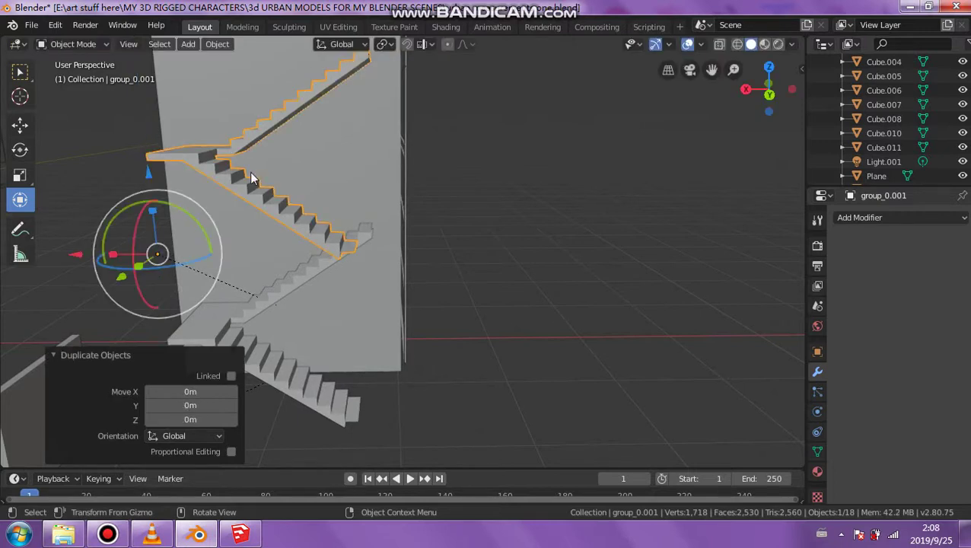
right_click(241, 189)
mouse_move(167, 198)
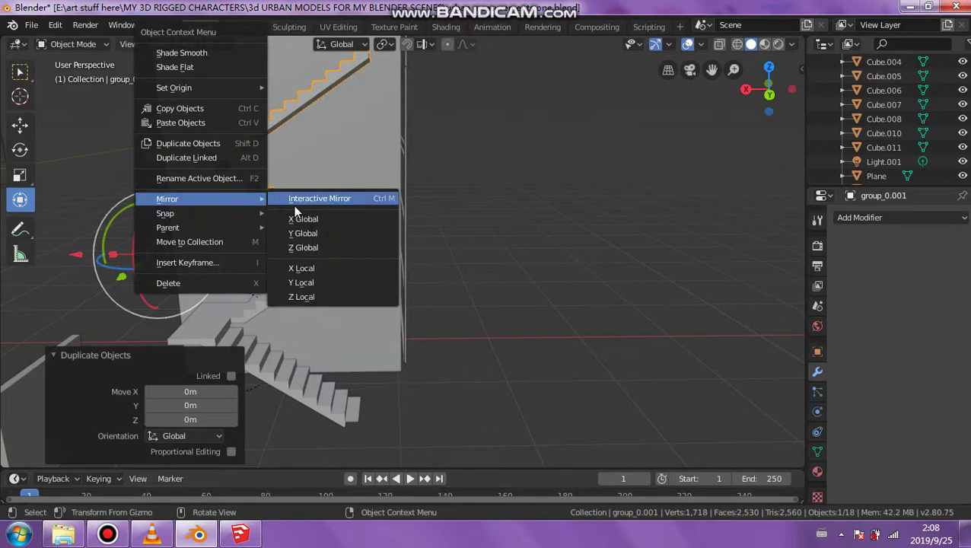
click(297, 219)
mouse_move(229, 203)
middle_down()
mouse_move(293, 207)
mouse_move(296, 260)
mouse_move(253, 261)
mouse_move(234, 316)
middle_up()
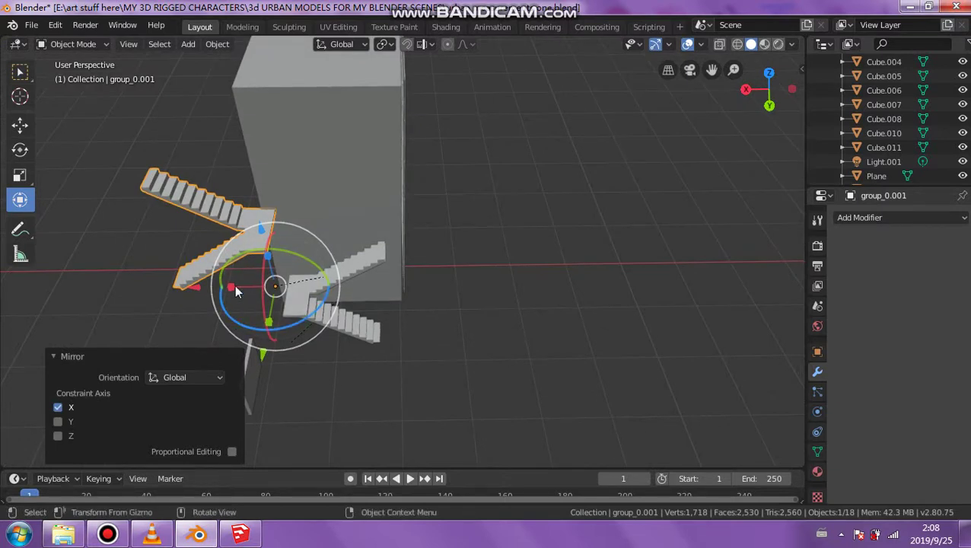
- Mirror the staircase copy along the global Y axis
right_click(224, 242)
mouse_move(150, 242)
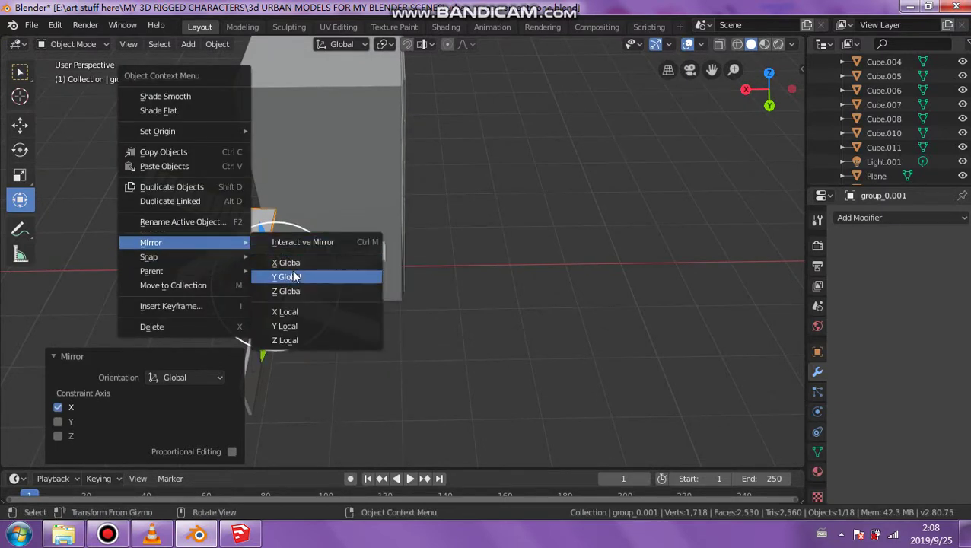
click(289, 276)
mouse_move(292, 270)
middle_down()
mouse_move(359, 232)
mouse_move(311, 235)
middle_up()
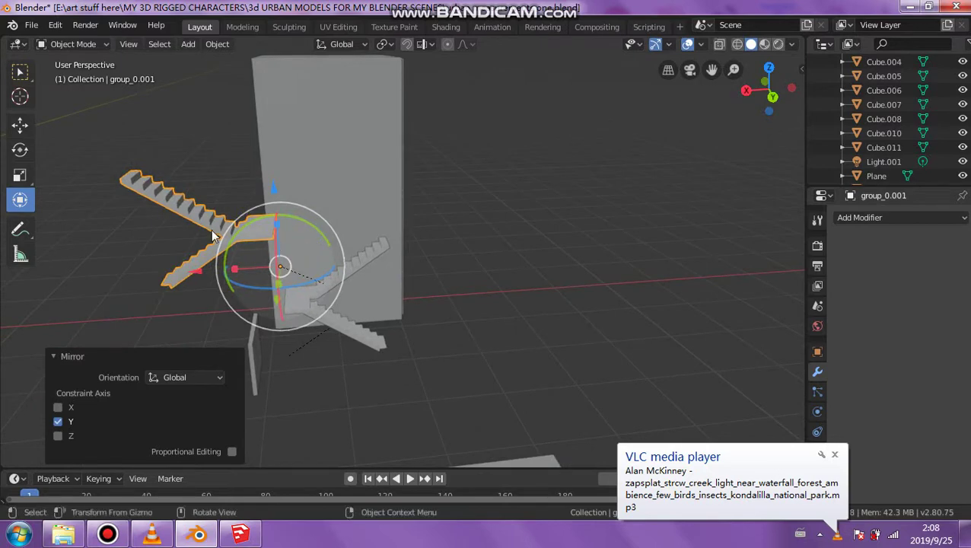
- Slide the mirrored copy along Y and X toward the building
click(20, 124)
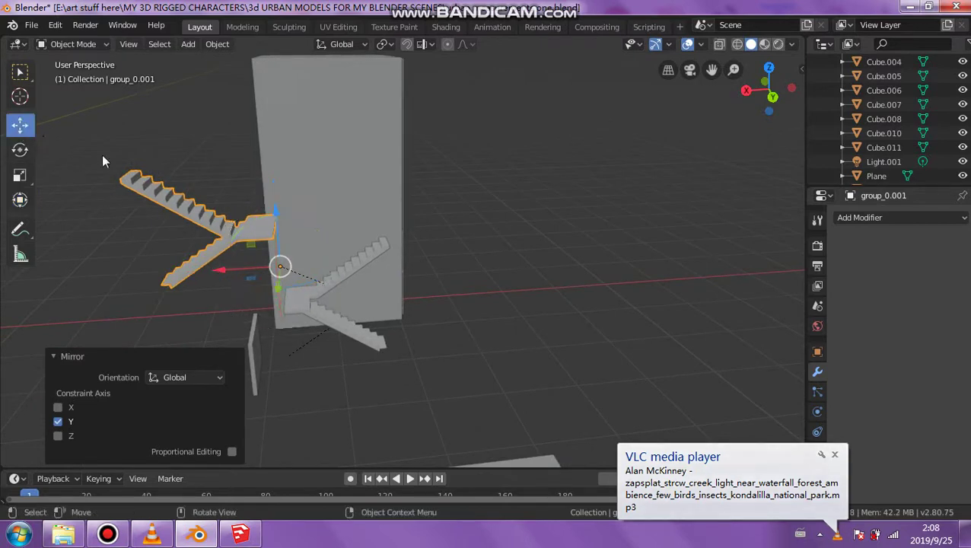
drag(277, 289, 357, 256)
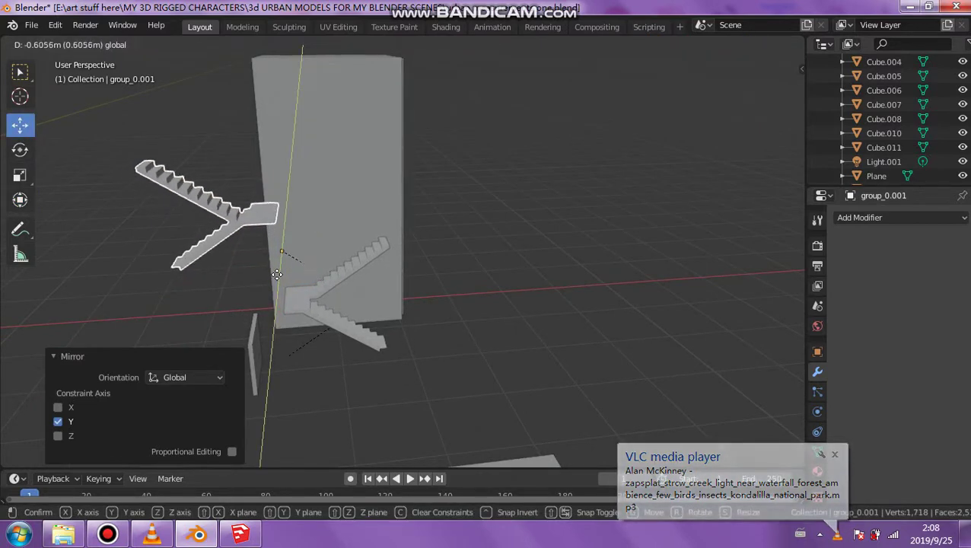
middle_drag(358, 262, 270, 224)
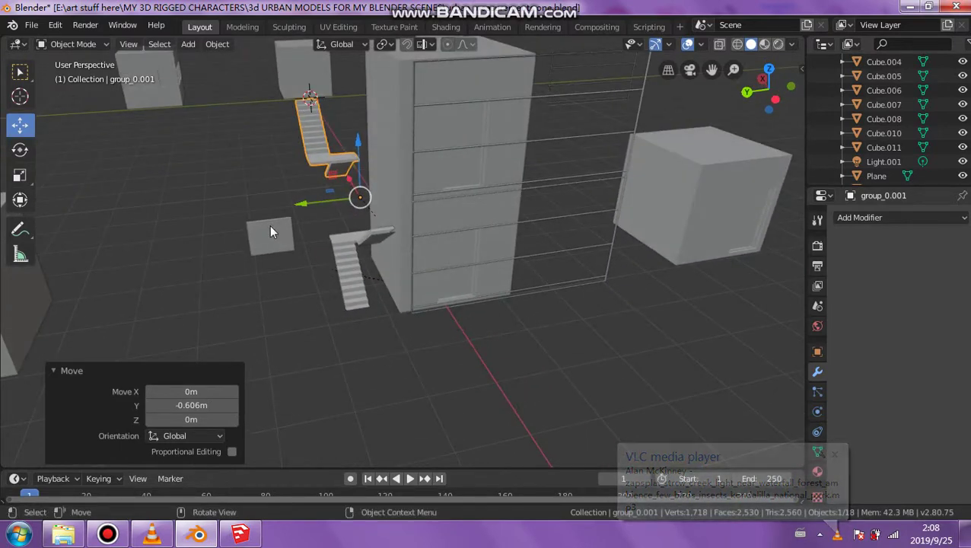
drag(299, 203, 317, 208)
drag(362, 176, 384, 251)
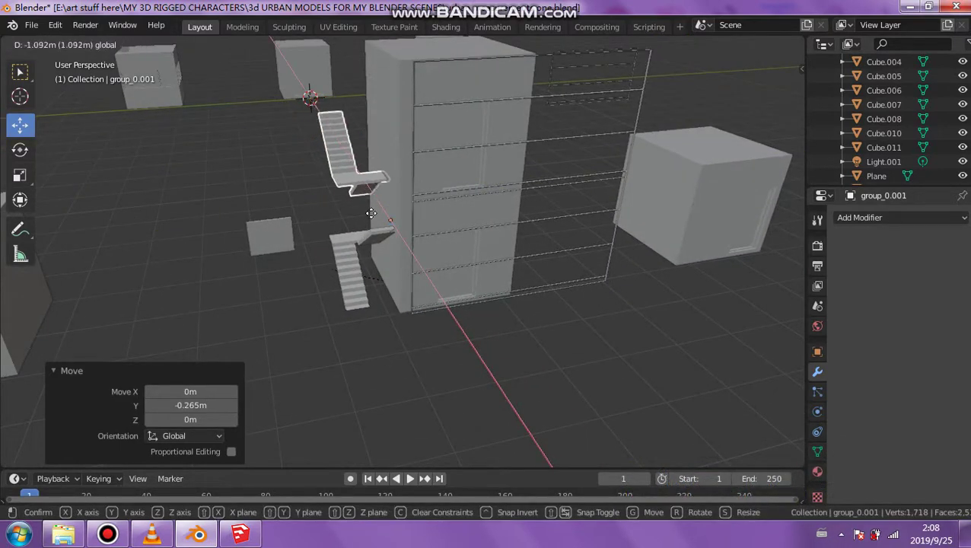
mouse_move(403, 253)
middle_down()
mouse_move(435, 257)
mouse_move(478, 189)
middle_up()
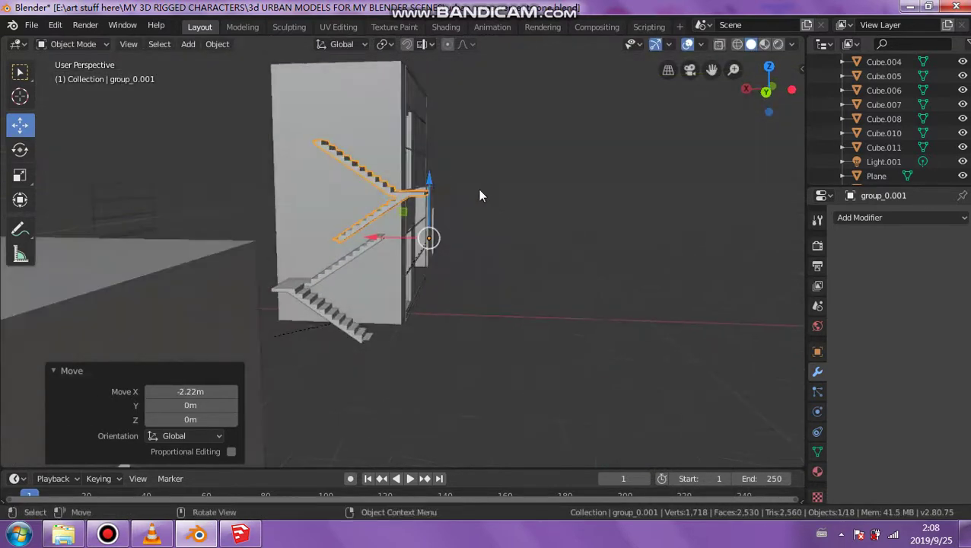
- Adjust the staircase's height along Z so it sits above the lower flight
key(g)
key(z)
click(422, 195)
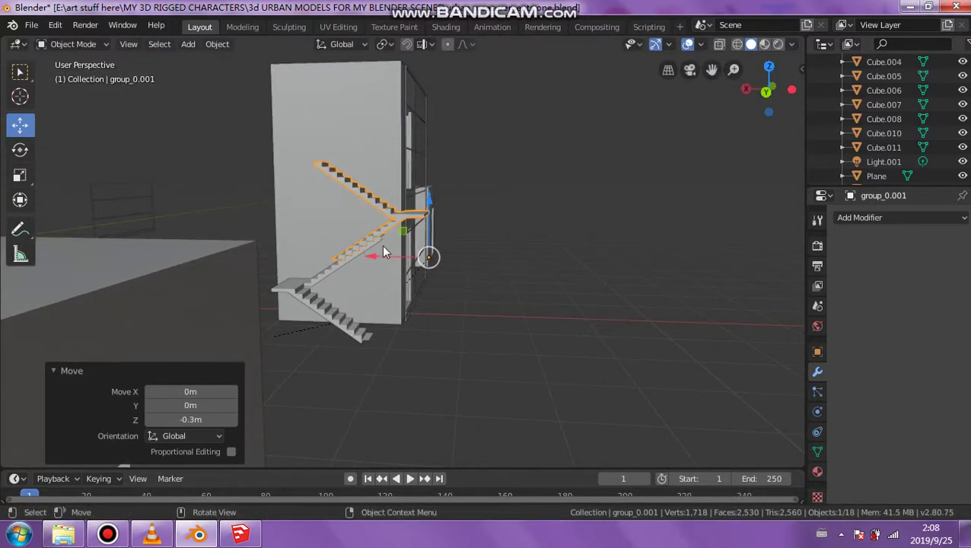
drag(372, 255, 355, 256)
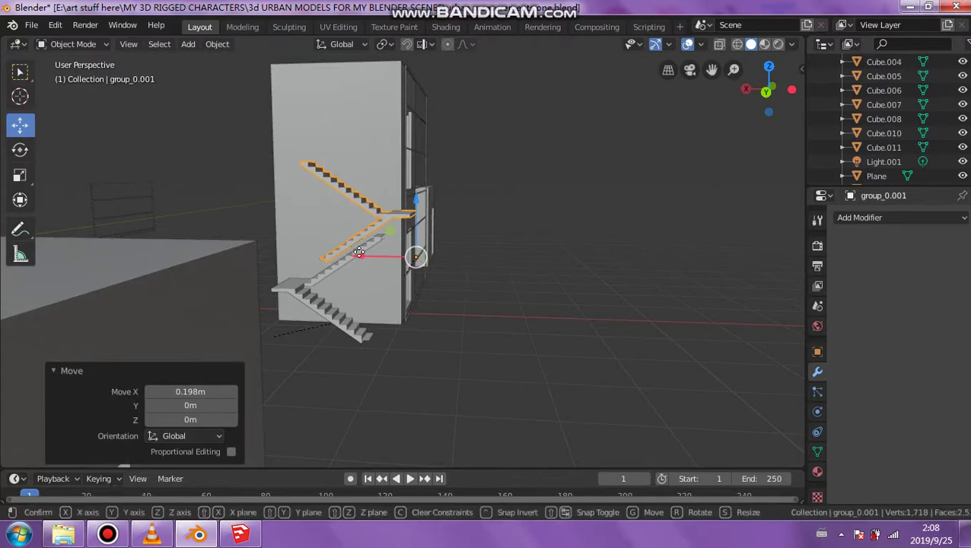
drag(413, 200, 335, 278)
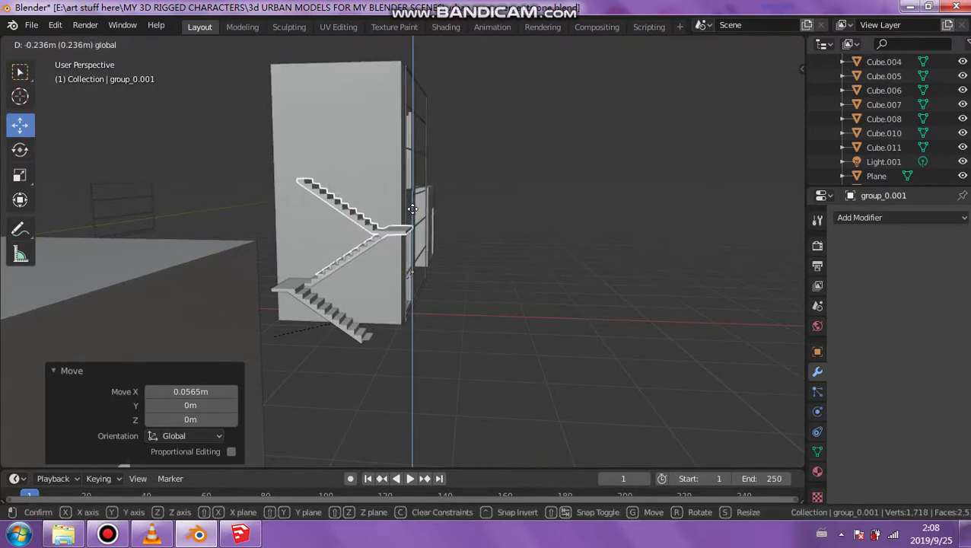
scroll(339, 281, up, 3)
mouse_move(340, 283)
middle_down()
mouse_move(388, 282)
mouse_move(405, 299)
mouse_move(355, 329)
mouse_move(403, 304)
middle_up()
drag(373, 292, 370, 293)
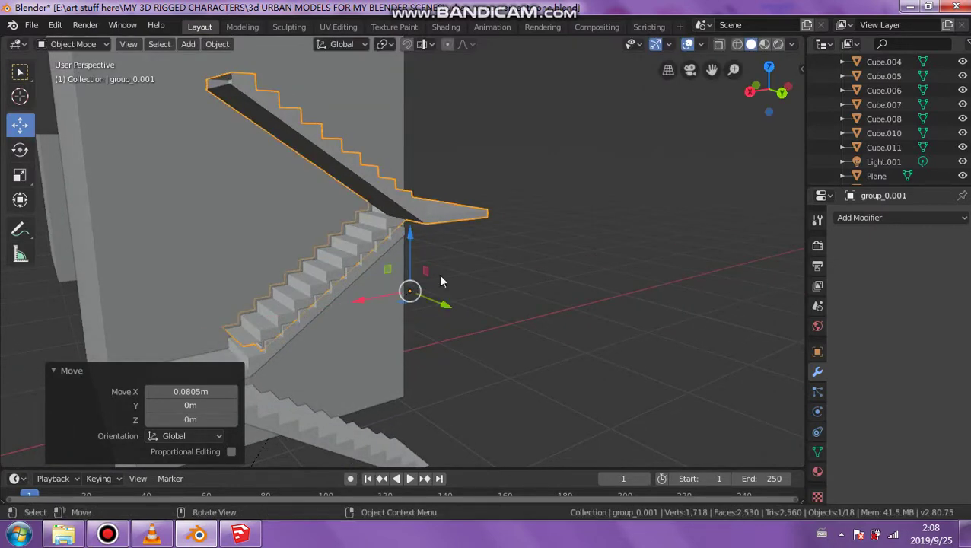
drag(409, 244, 409, 251)
mouse_move(409, 251)
middle_down()
mouse_move(410, 277)
mouse_move(232, 198)
middle_up()
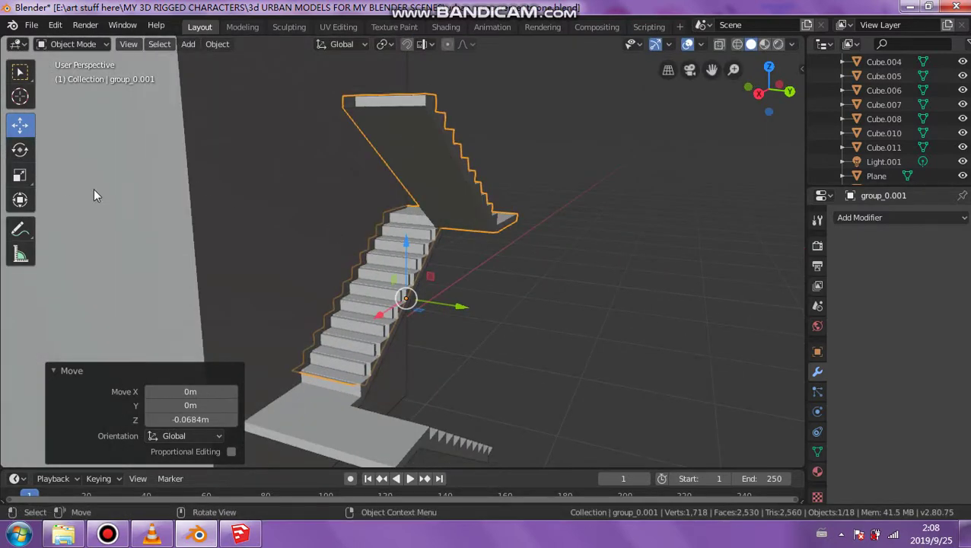
drag(410, 242, 407, 237)
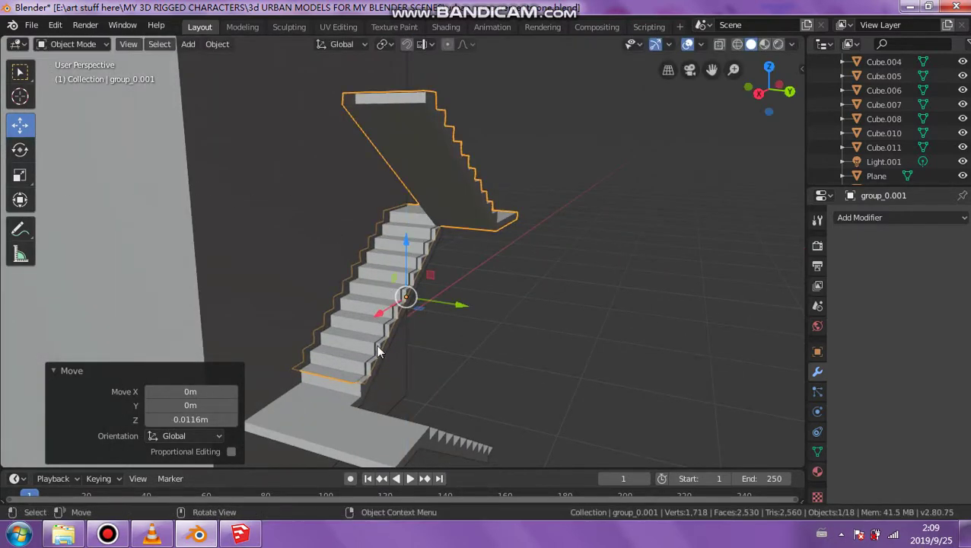
- Stretch the staircase slightly along Y and narrow it to 0.935 on X
click(26, 180)
drag(460, 306, 433, 326)
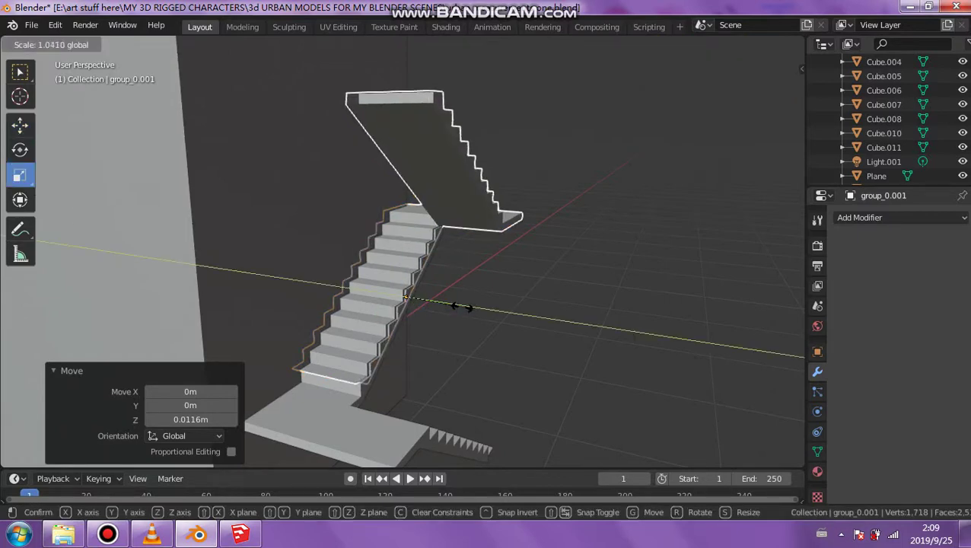
mouse_move(434, 325)
middle_down()
mouse_move(234, 313)
mouse_move(274, 321)
mouse_move(368, 293)
middle_up()
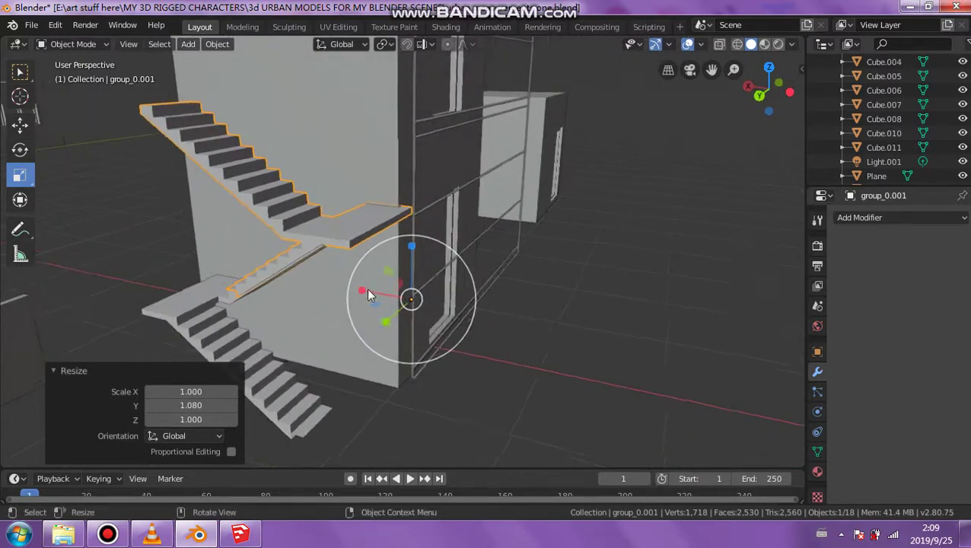
drag(363, 292, 359, 289)
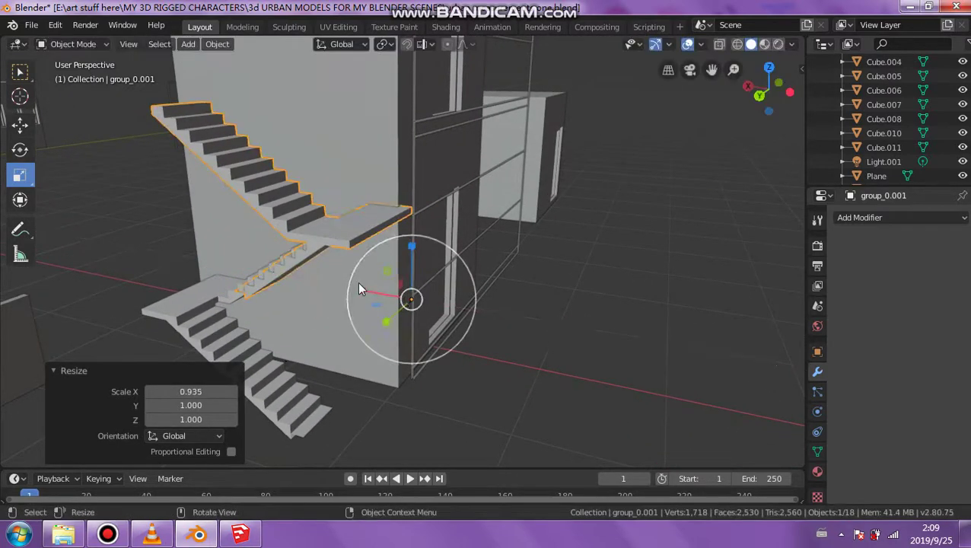
- Shift the staircase 0.0464 m along X
click(21, 127)
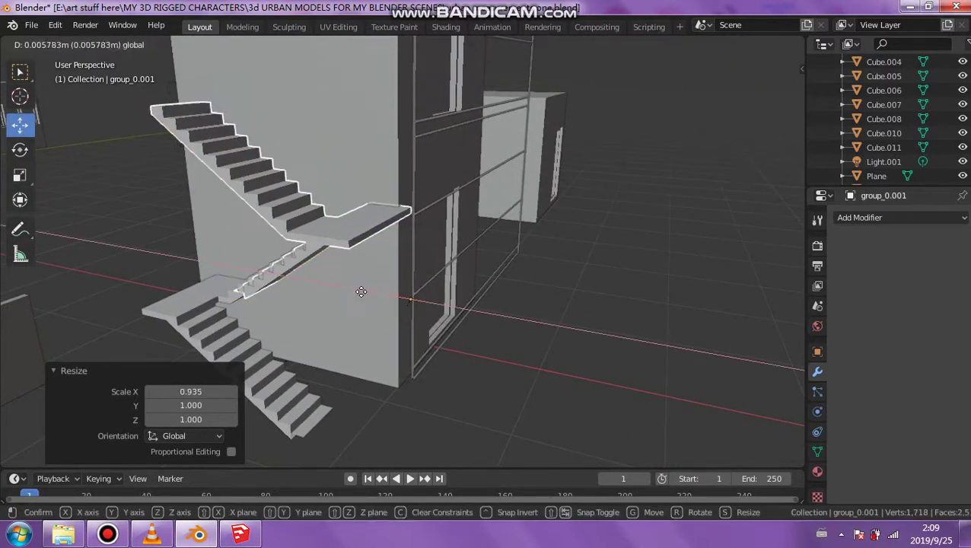
drag(363, 293, 386, 318)
mouse_move(386, 318)
middle_down()
mouse_move(440, 318)
mouse_move(530, 284)
mouse_move(542, 289)
mouse_move(525, 310)
middle_up()
scroll(456, 350, up, 3)
mouse_move(416, 384)
middle_down()
mouse_move(402, 337)
mouse_move(378, 409)
mouse_move(203, 398)
mouse_move(307, 352)
mouse_move(340, 313)
mouse_move(393, 385)
mouse_move(447, 335)
mouse_move(357, 278)
mouse_move(457, 273)
mouse_move(465, 289)
mouse_move(423, 341)
middle_up()
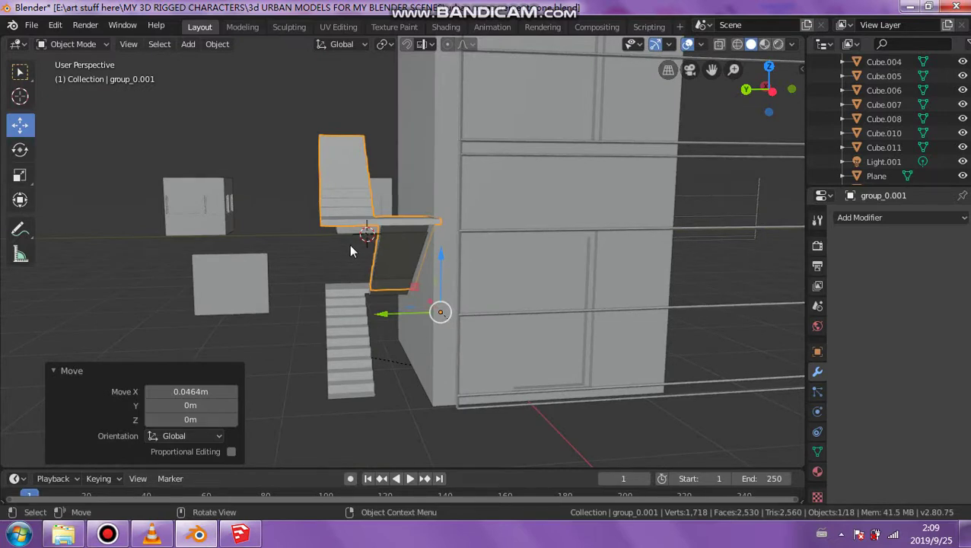
- Select both staircase flights and join them into one group_0 object
mouse_move(350, 244)
middle_down()
mouse_move(448, 233)
mouse_move(455, 219)
mouse_move(394, 210)
mouse_move(408, 214)
mouse_move(401, 282)
middle_up()
shift+click(363, 302)
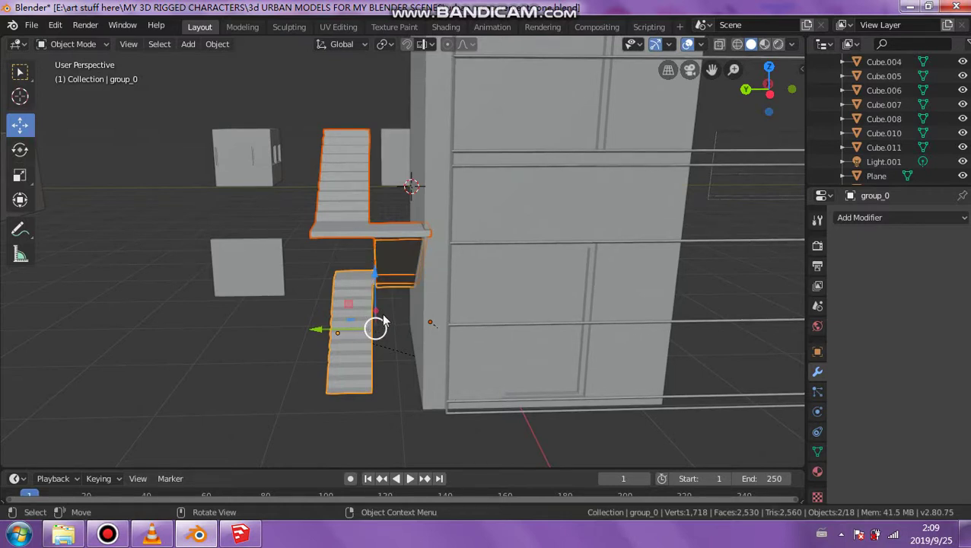
drag(374, 319, 374, 348)
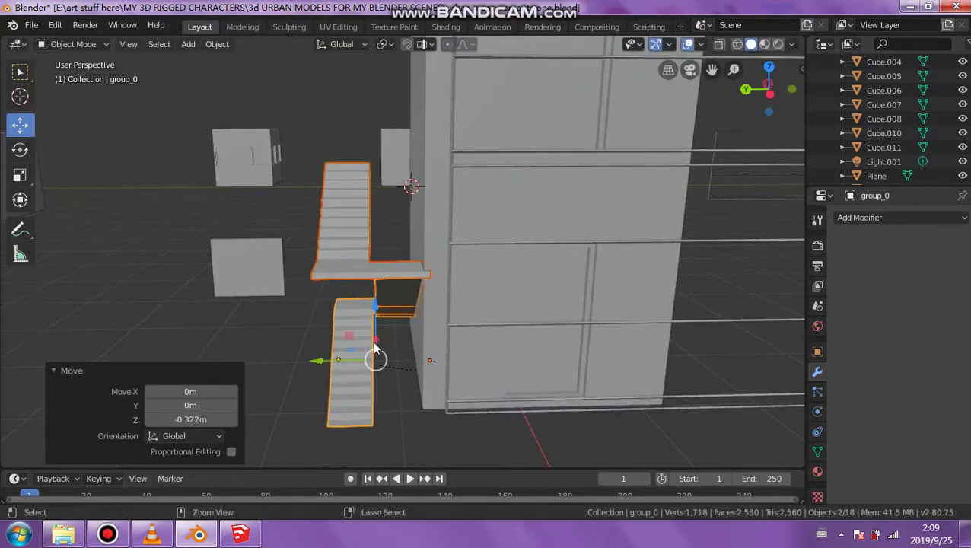
key(ctrl+z)
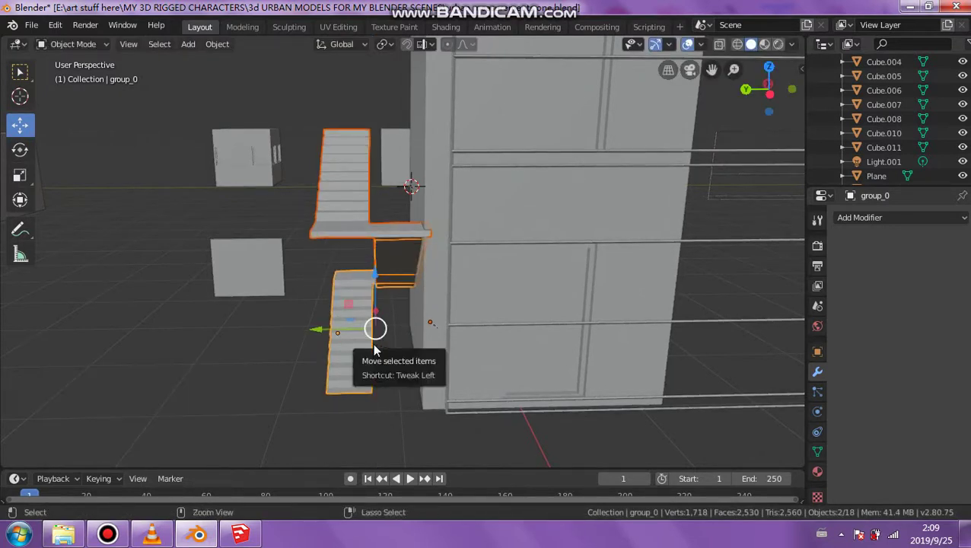
click(374, 349)
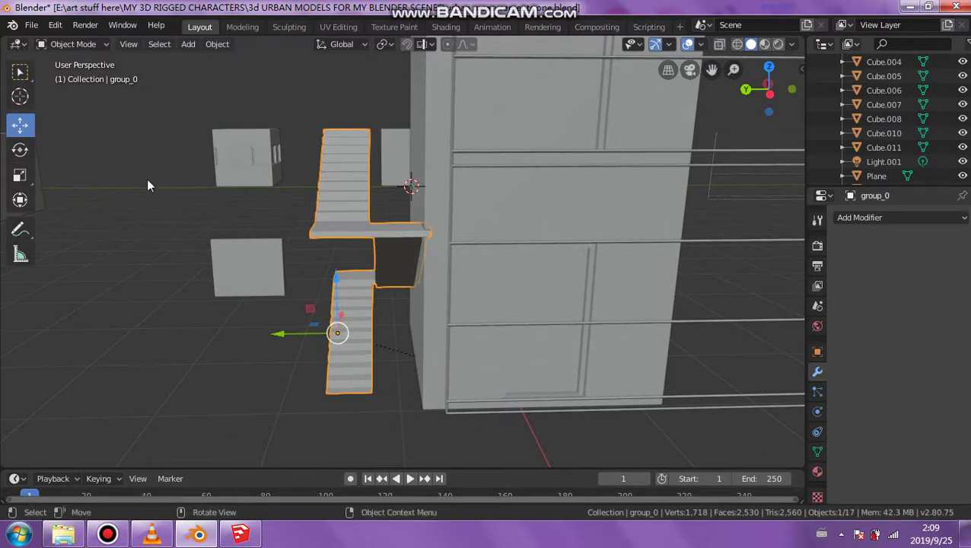
middle_drag(307, 260, 364, 298)
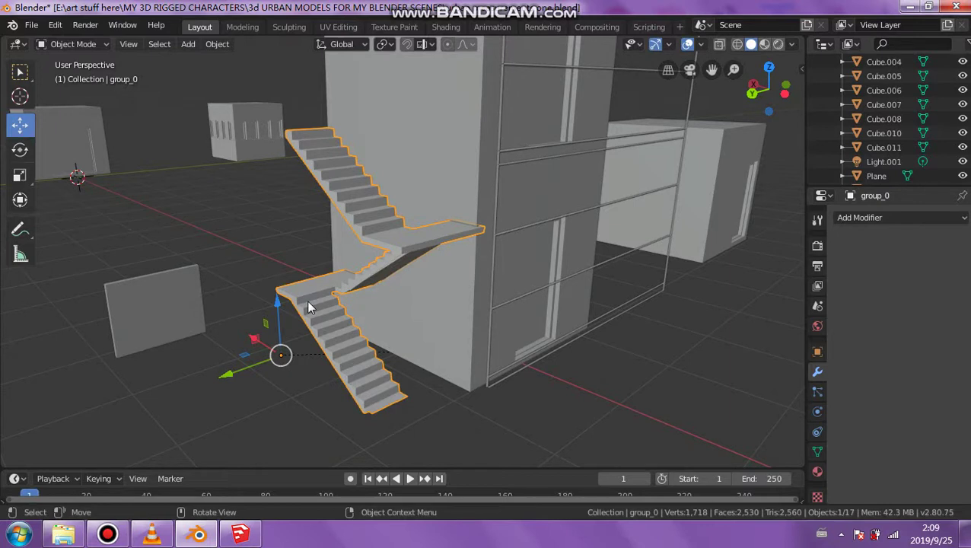
- Rotate the joined group_0 staircase 90° about Z using R Z 90
key(r)
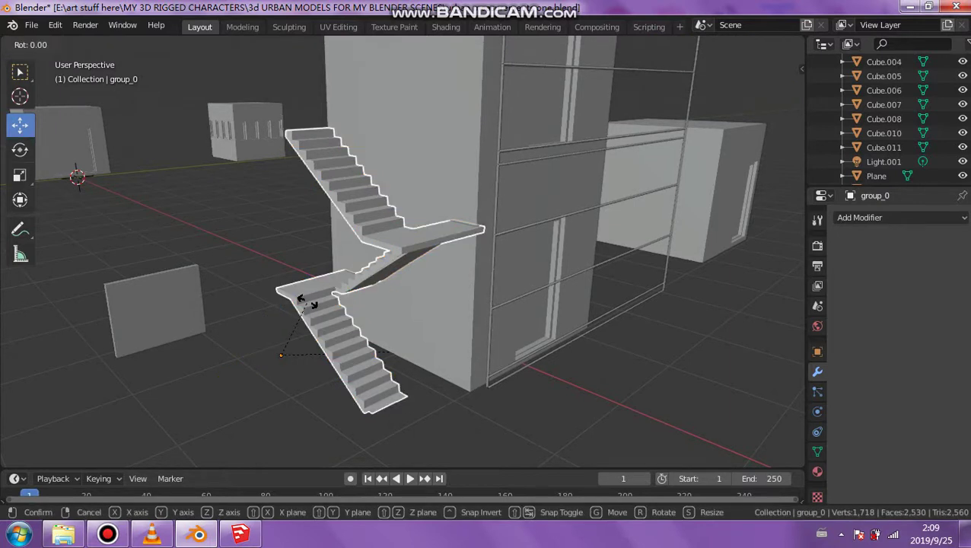
text(z90)
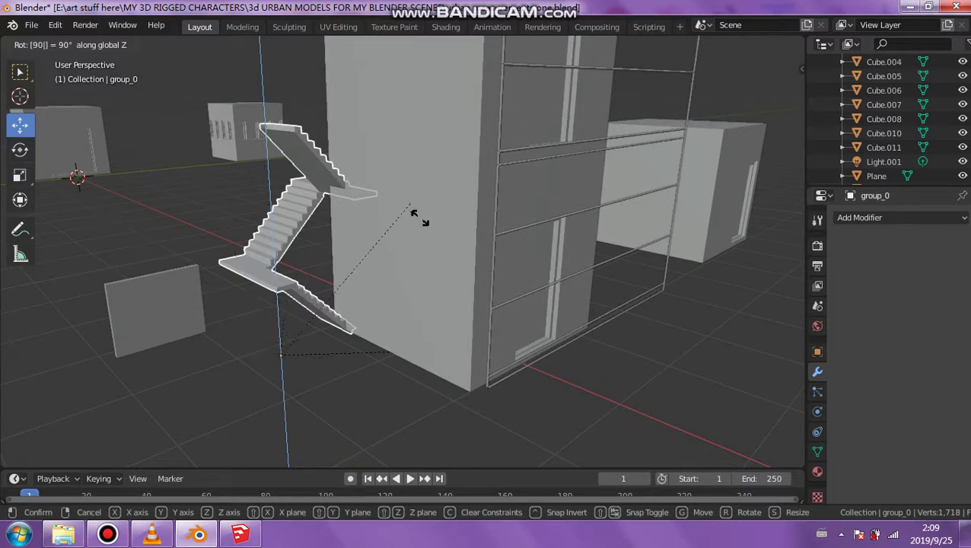
key(Return)
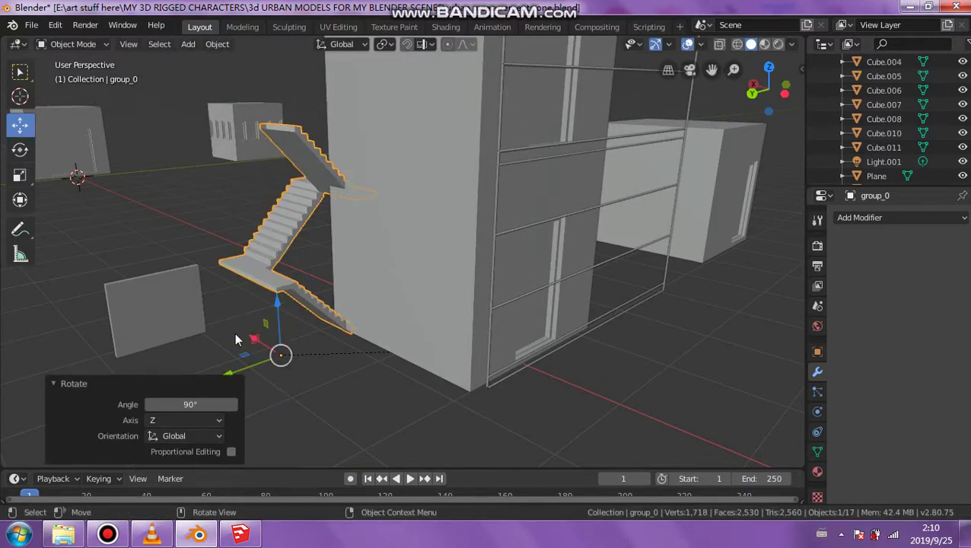
- Reposition the rotated staircase along Y, discarding an initial trial move
key(g)
click(394, 352)
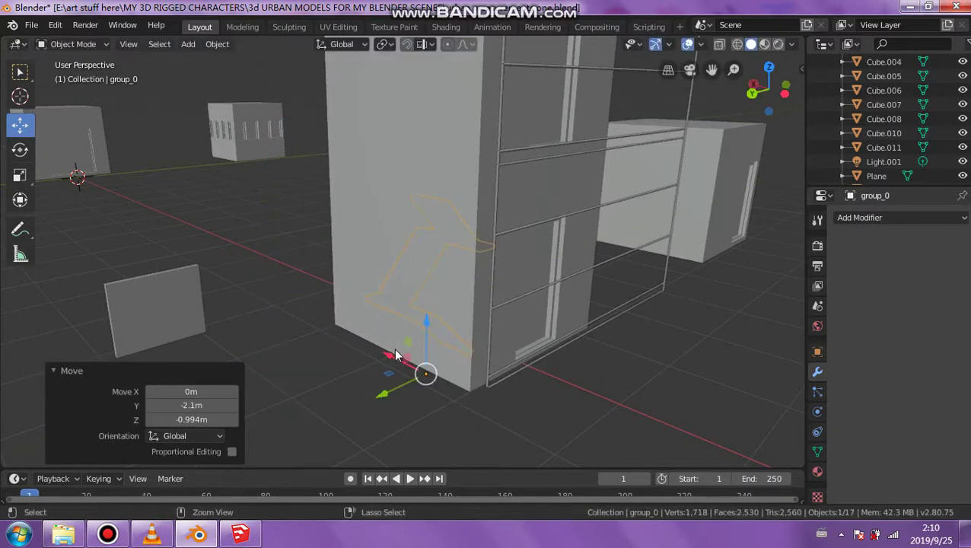
key(ctrl+z)
drag(254, 346, 259, 341)
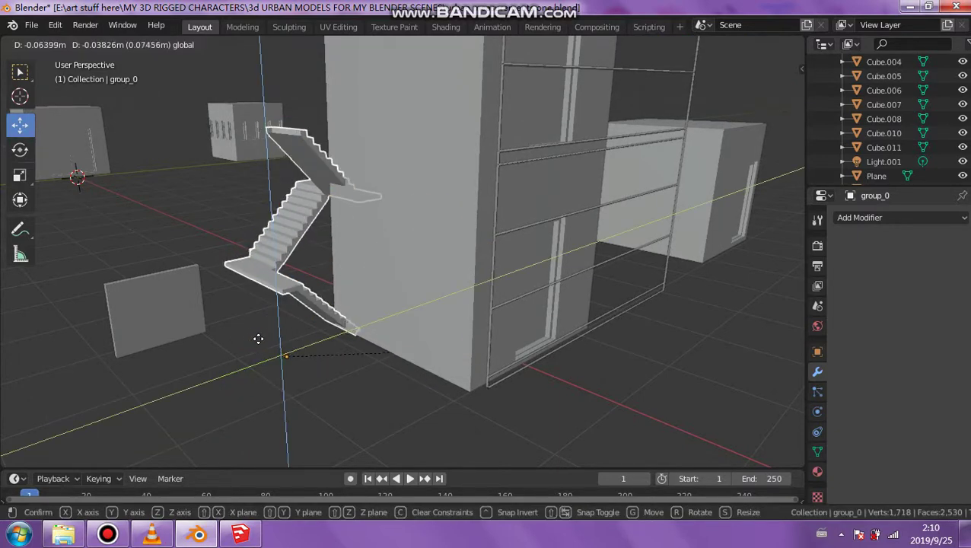
mouse_move(261, 343)
middle_down()
mouse_move(288, 349)
mouse_move(262, 363)
middle_up()
key(g)
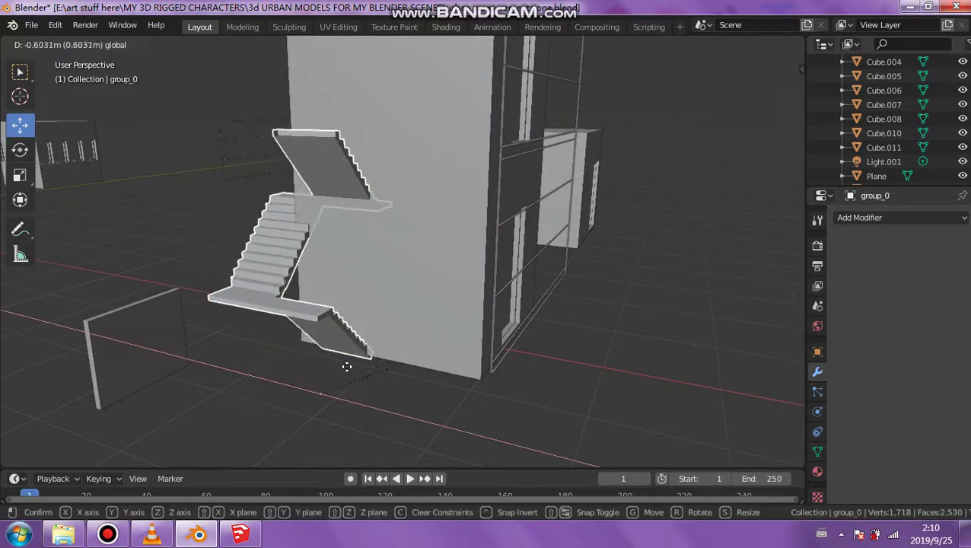
click(569, 305)
- Slide the Plane.002 ladder frame about 3.1 m aside along Y
click(515, 150)
mouse_move(536, 167)
middle_down()
mouse_move(363, 173)
mouse_move(447, 270)
middle_up()
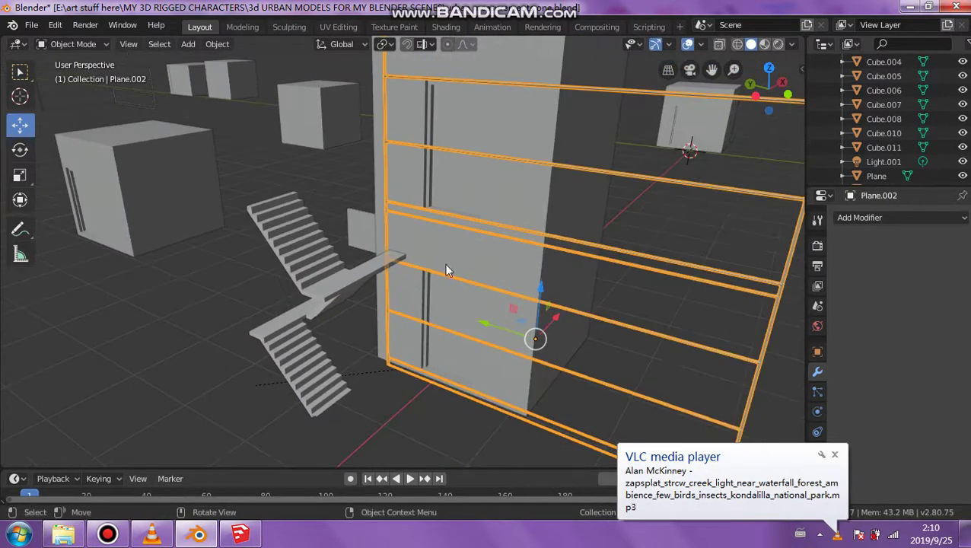
drag(487, 323, 233, 335)
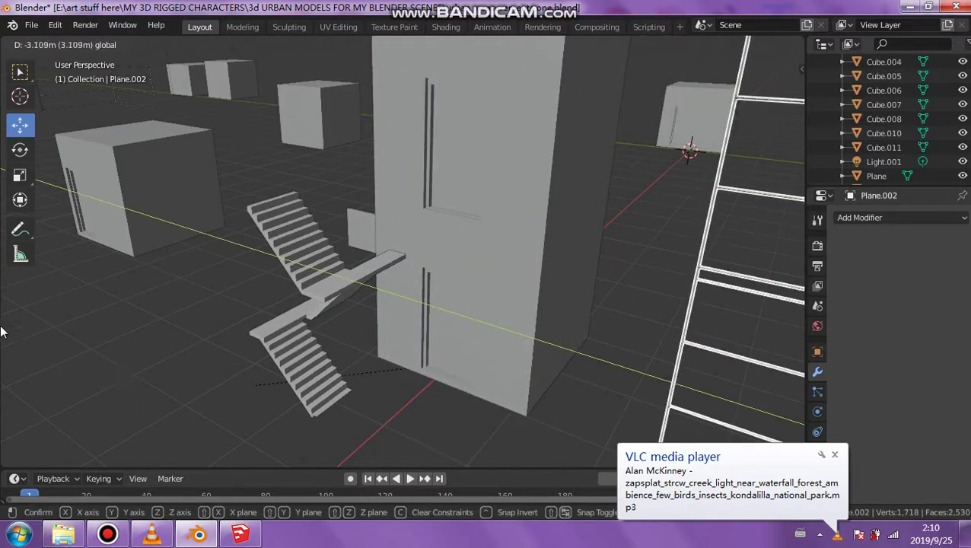
- Move the zigzag stair unit -1.37 m along Y against the tall block
click(347, 299)
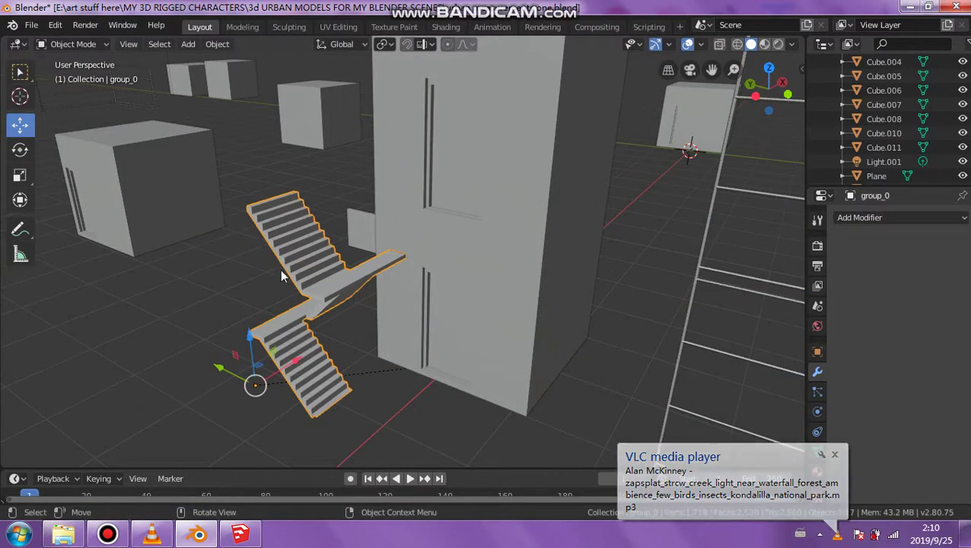
key(g)
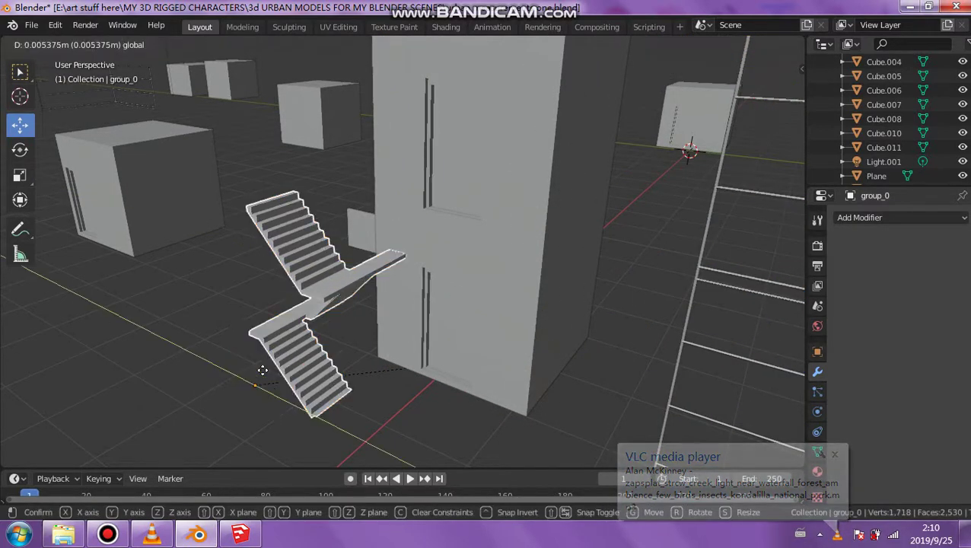
click(407, 338)
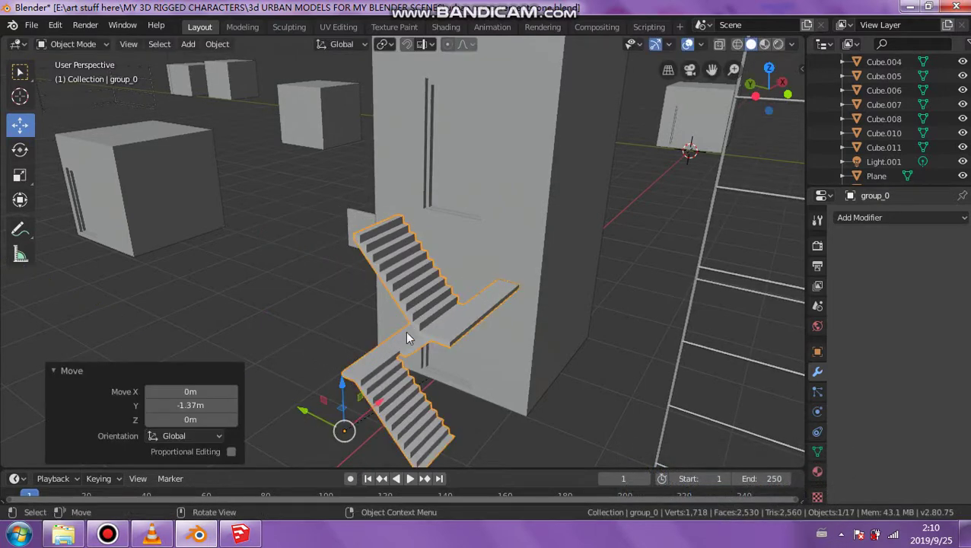
middle_drag(396, 365, 362, 353)
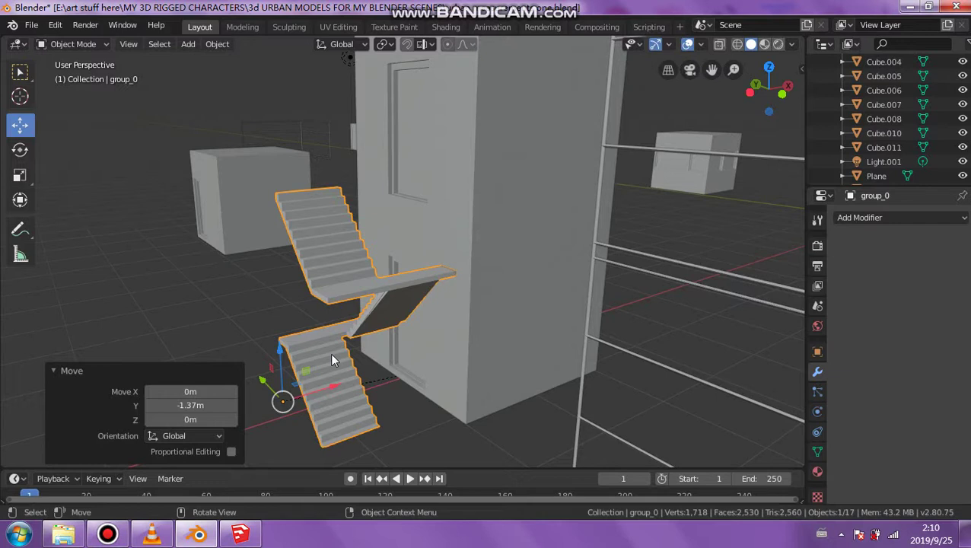
- Mirror the stairs across the global X axis
right_click(331, 359)
mouse_move(289, 354)
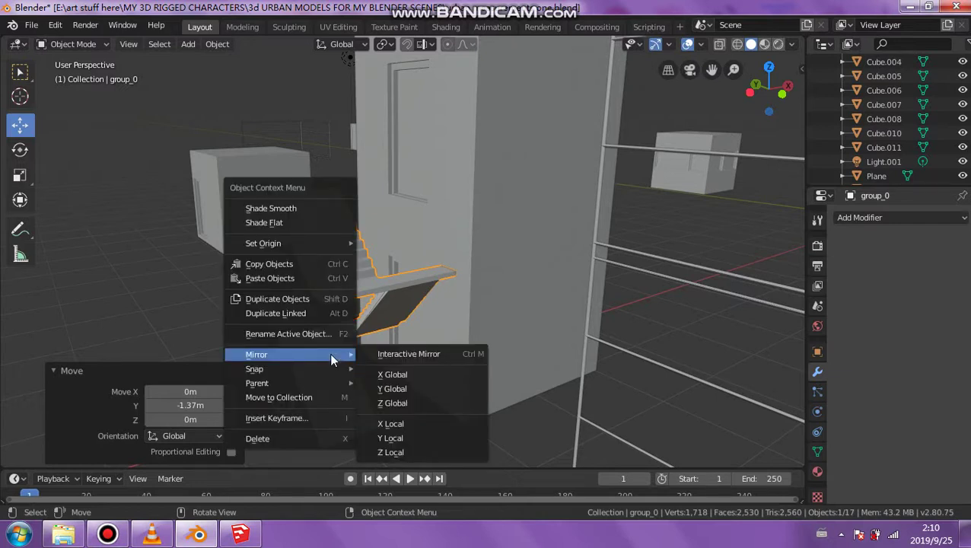
click(372, 375)
mouse_move(305, 323)
middle_down()
mouse_move(389, 308)
mouse_move(381, 301)
middle_up()
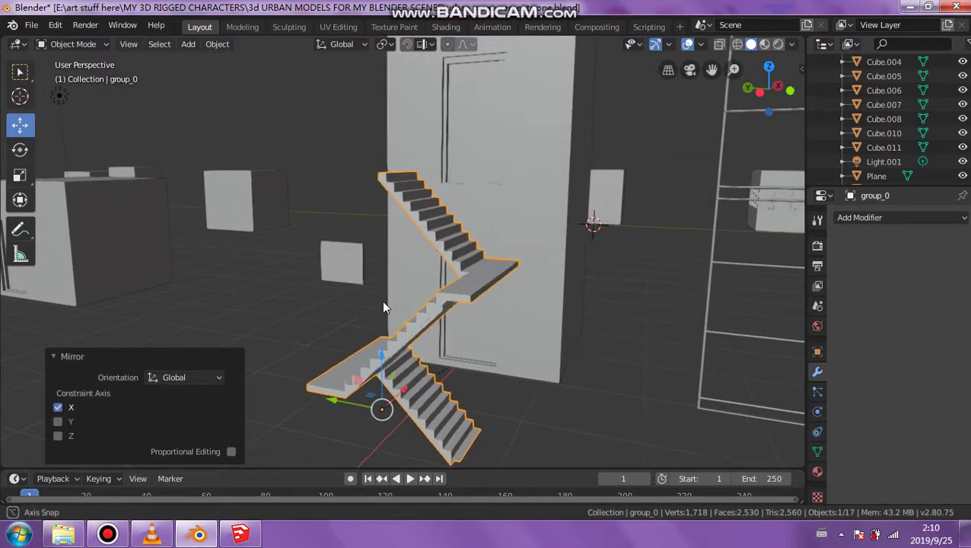
- Move the mirrored stairs 1.36 m along X against the tall block
key(g)
key(x)
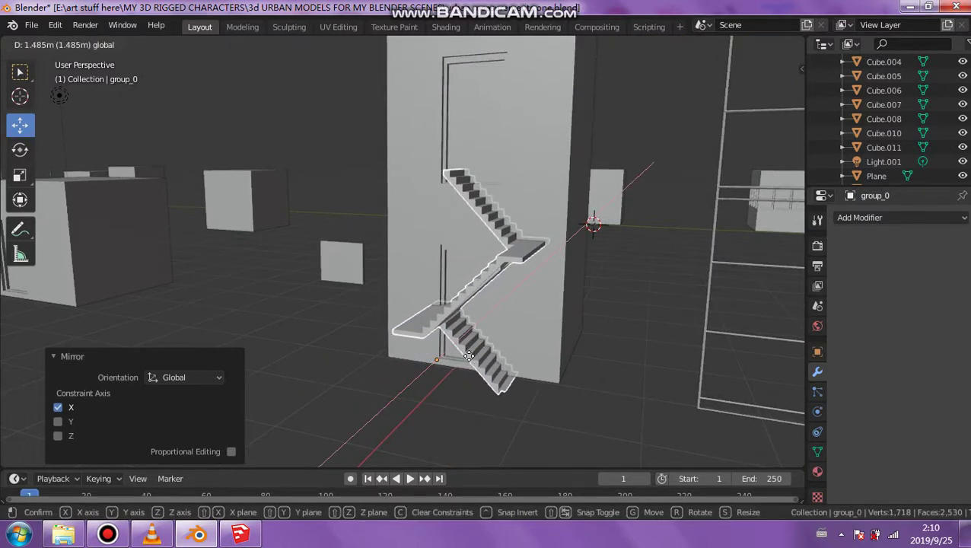
click(468, 355)
middle_drag(467, 355, 510, 368)
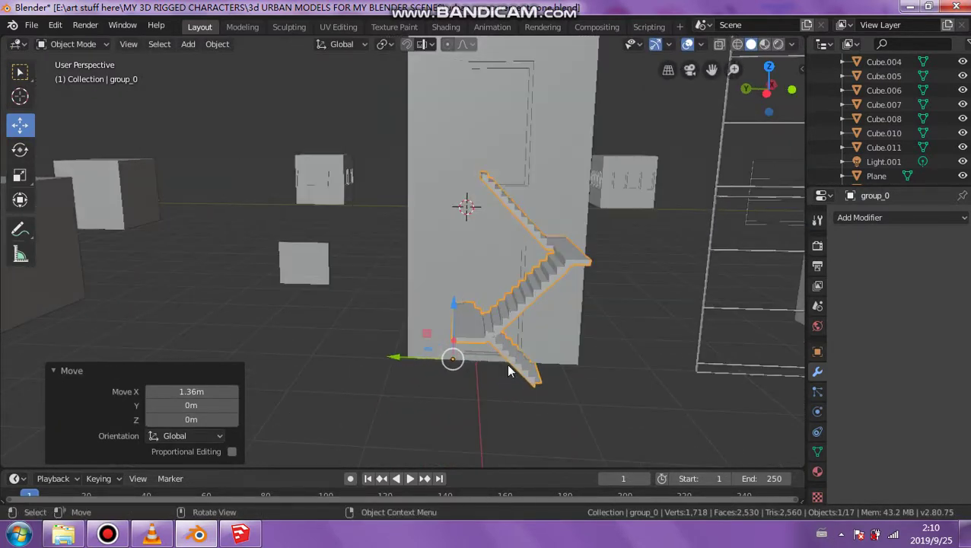
- Stretch the stairs to 1.524 along Y and shift them -0.318 m in Y
click(19, 175)
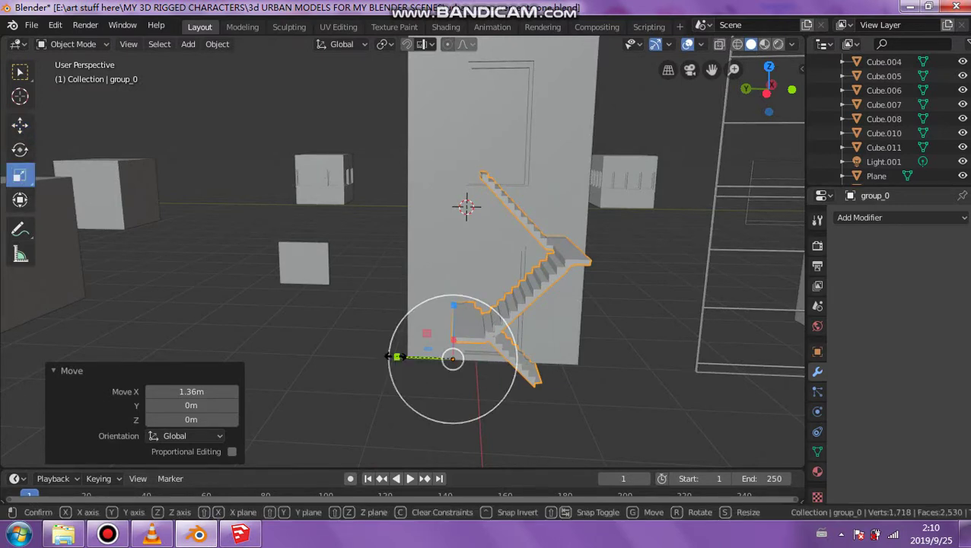
mouse_move(395, 360)
mouse_down()
mouse_move(327, 351)
mouse_move(356, 353)
mouse_up()
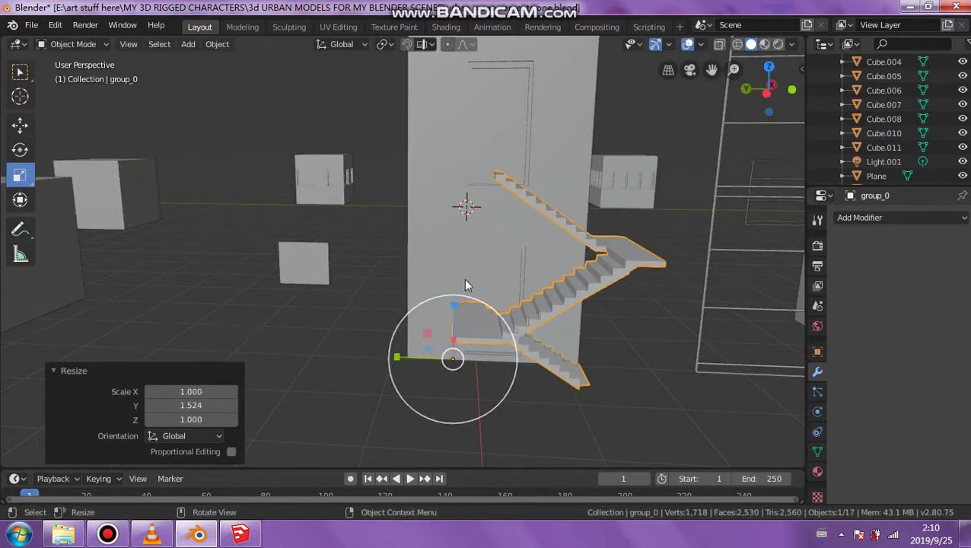
click(29, 120)
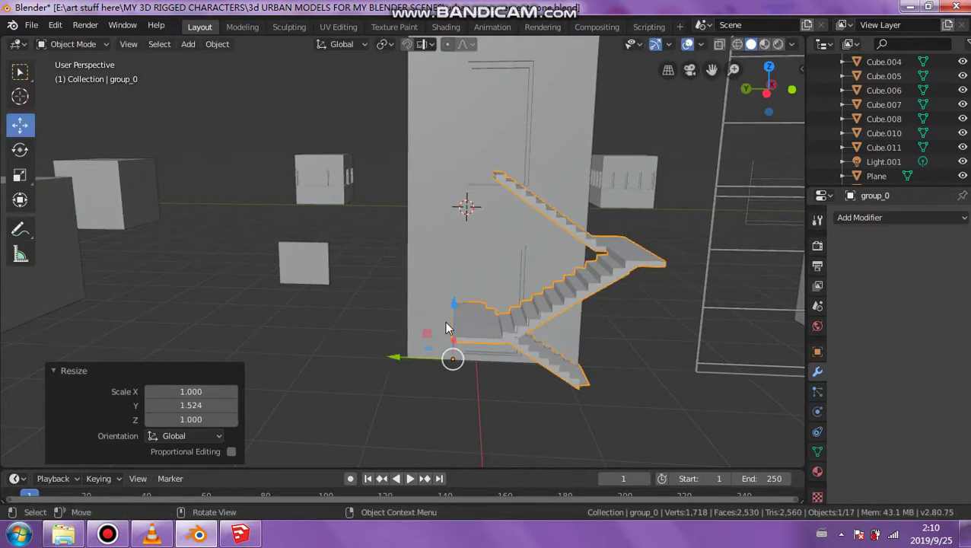
drag(416, 363, 418, 371)
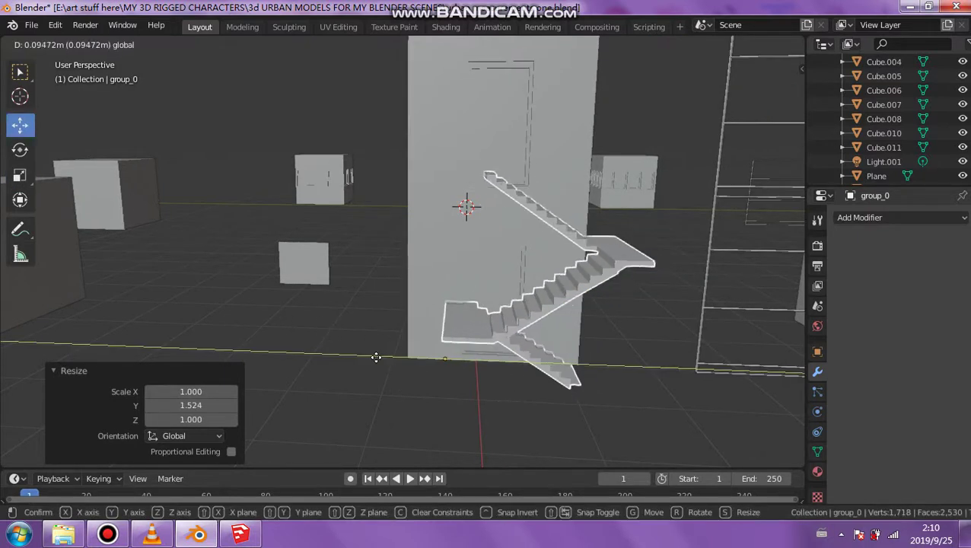
click(418, 370)
middle_drag(418, 371, 551, 351)
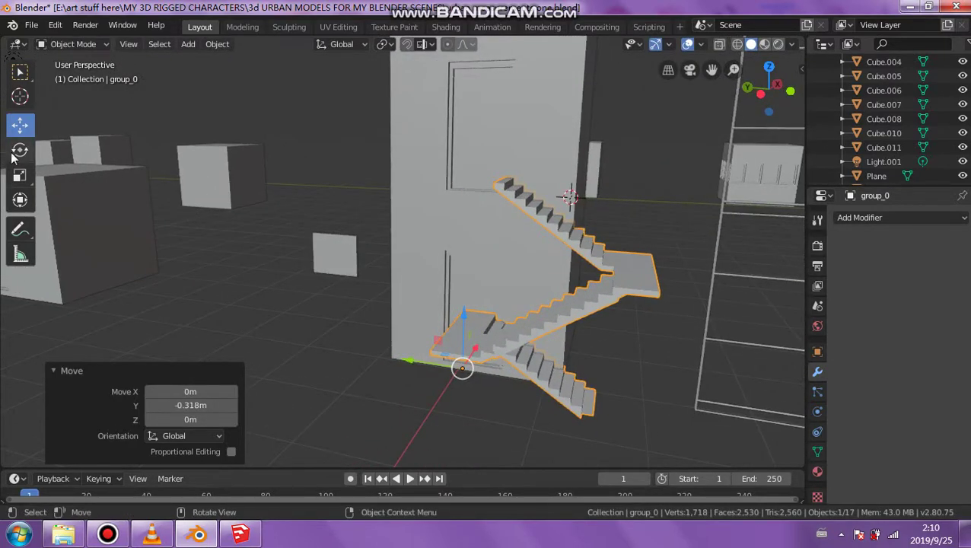
- Flatten the stairs to 0.933 along Z, then return to box selection
click(20, 175)
drag(464, 317, 464, 324)
middle_drag(464, 324, 591, 349)
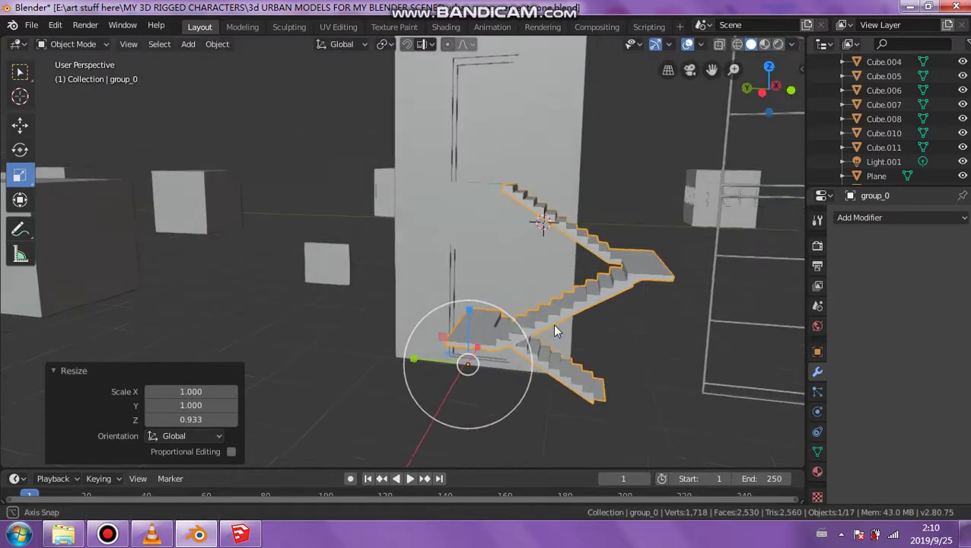
middle_drag(624, 264, 551, 221)
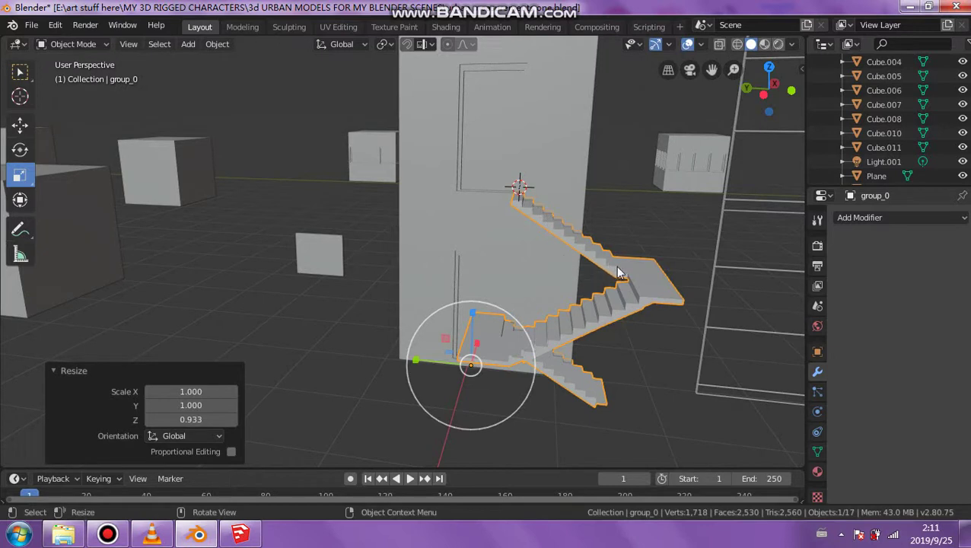
key(shift+s)
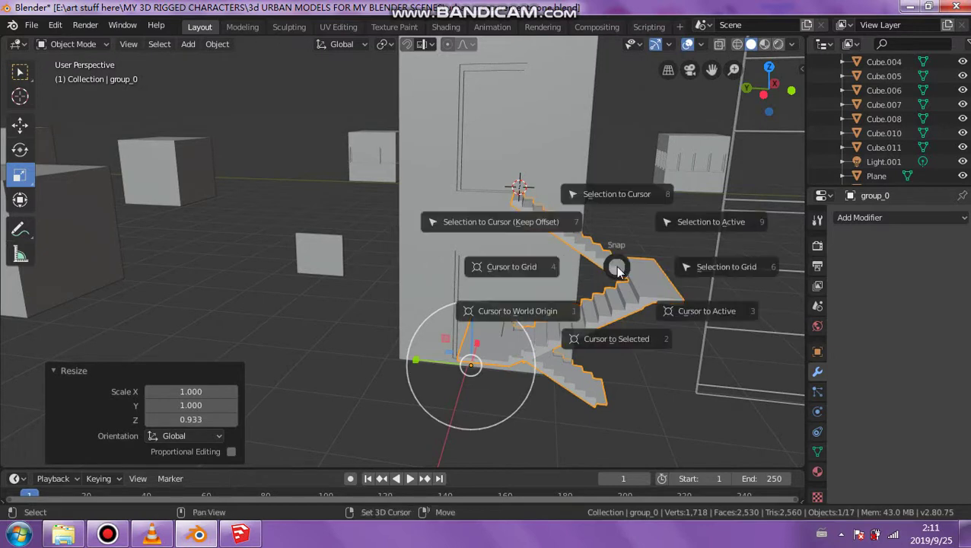
click(337, 173)
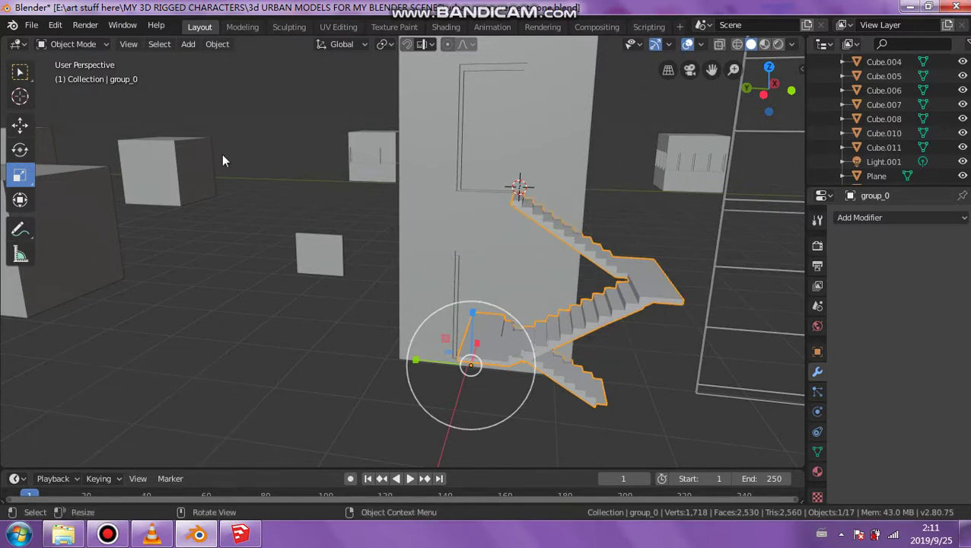
click(23, 73)
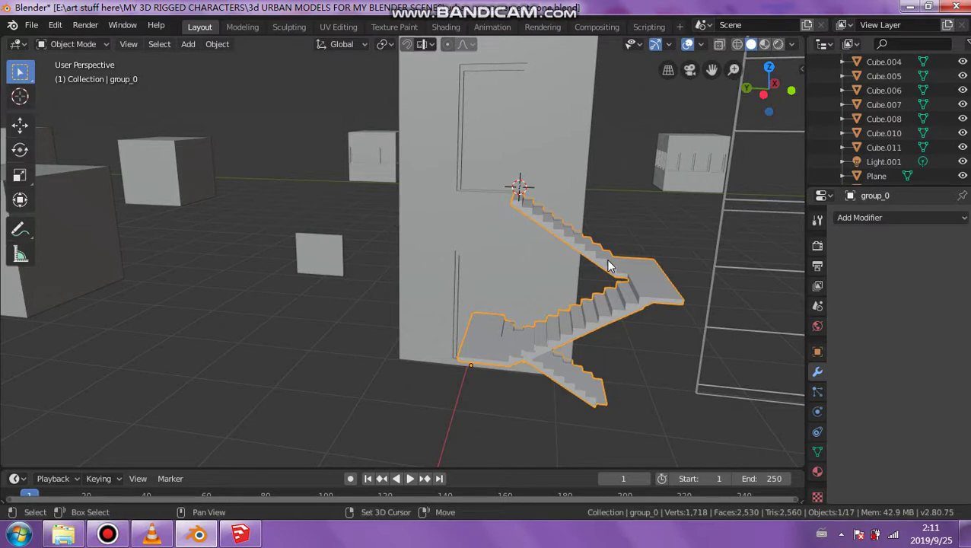
- Duplicate the stair unit and lift the copy vertically to stack above the original
key(shift+d)
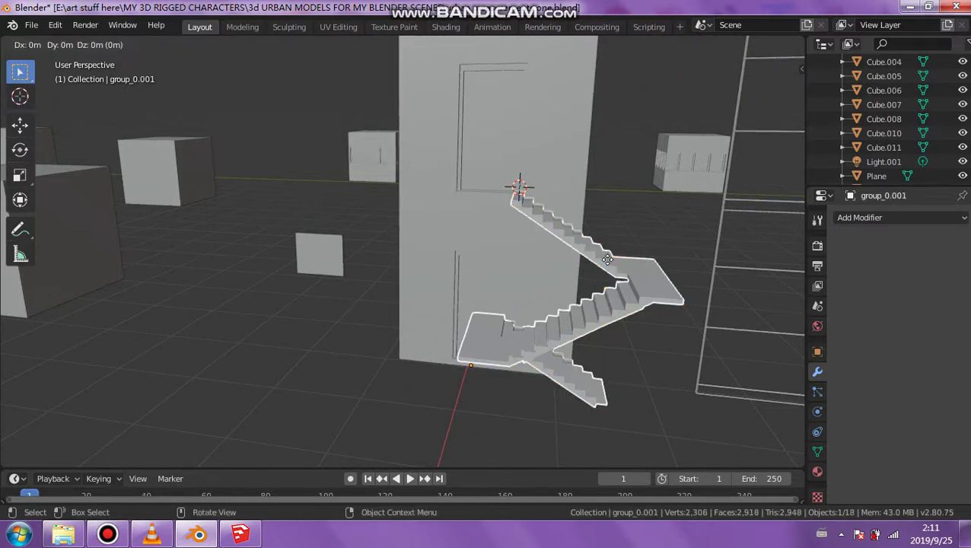
key(z)
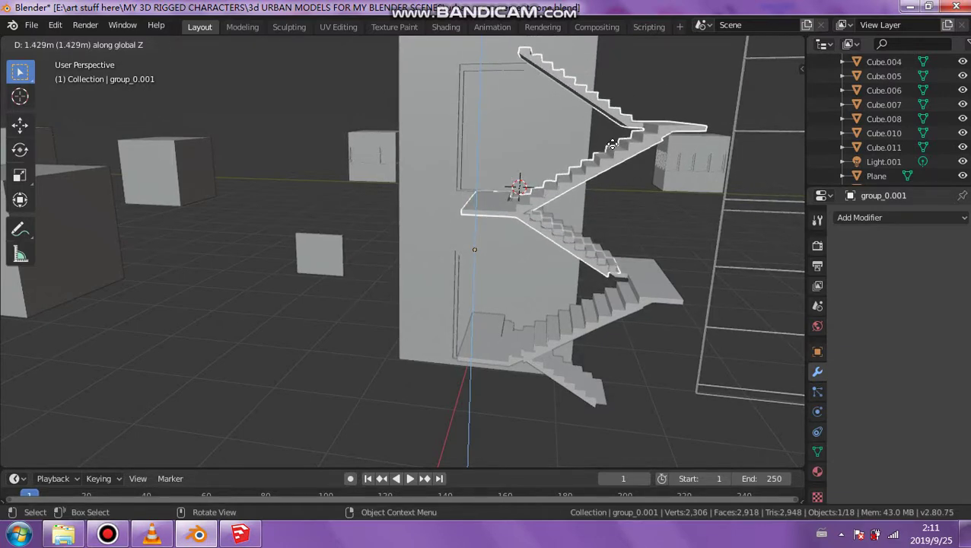
right_click(615, 150)
middle_drag(628, 172, 538, 196)
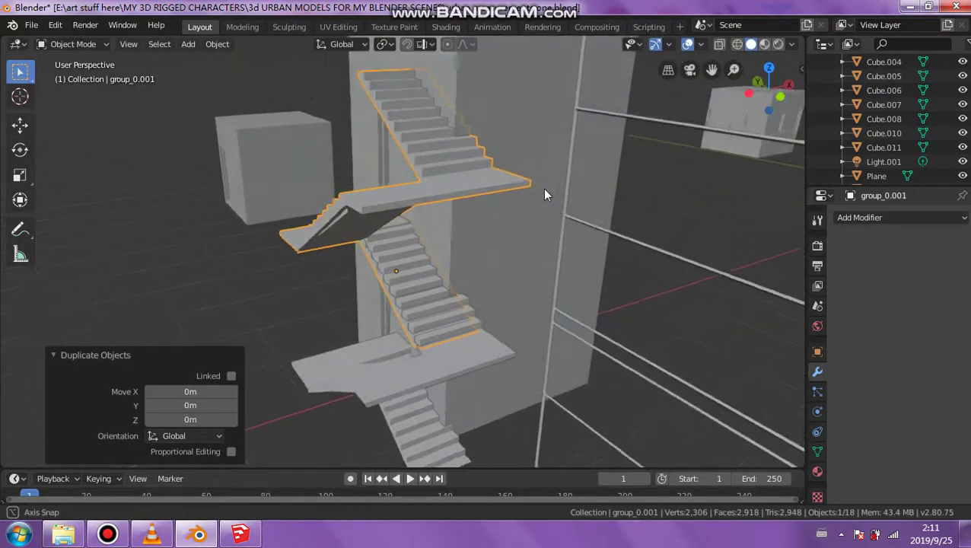
mouse_move(386, 279)
middle_down()
mouse_move(374, 310)
mouse_move(379, 285)
mouse_move(498, 231)
mouse_move(276, 191)
middle_up()
scroll(379, 283, up, 2)
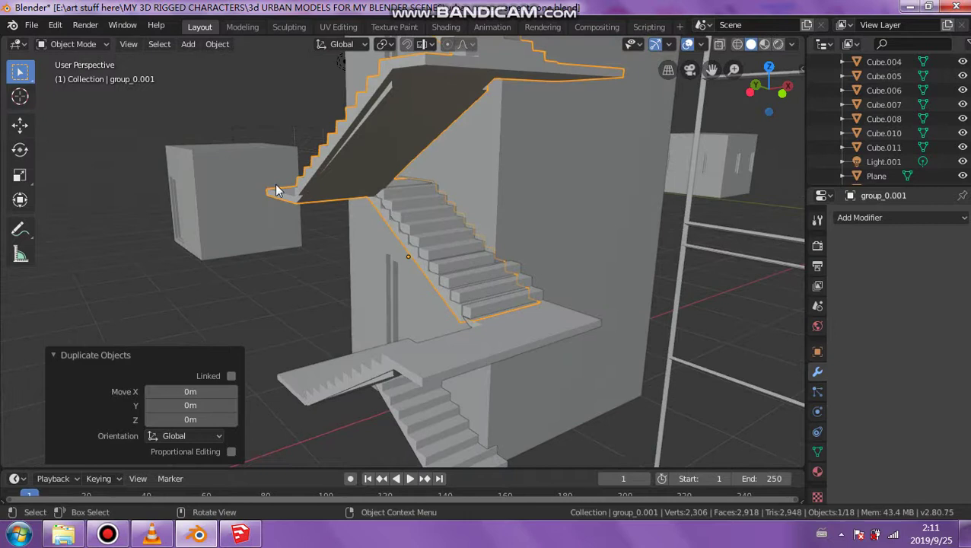
- Nudge the upper stair copy -0.15 m along Y with the Move tool
click(20, 124)
drag(386, 255, 393, 248)
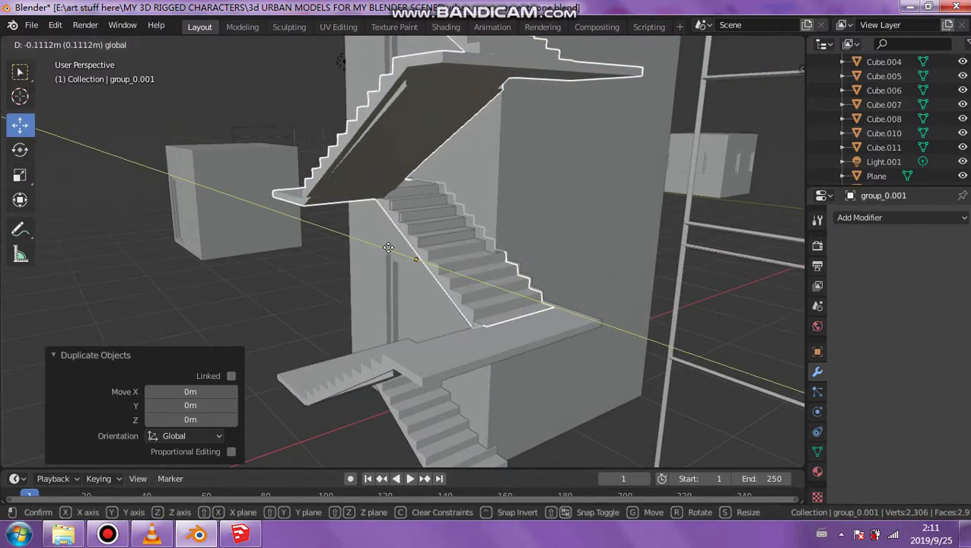
click(392, 248)
mouse_move(411, 260)
middle_down()
mouse_move(493, 270)
mouse_move(466, 258)
mouse_move(487, 255)
mouse_move(424, 262)
mouse_move(479, 265)
mouse_move(491, 250)
mouse_move(486, 285)
mouse_move(470, 232)
mouse_move(481, 233)
mouse_move(457, 236)
middle_up()
scroll(486, 285, up, 2)
scroll(487, 291, down, 3)
- Try snapping the small cube to the snap target, then undo it
click(279, 261)
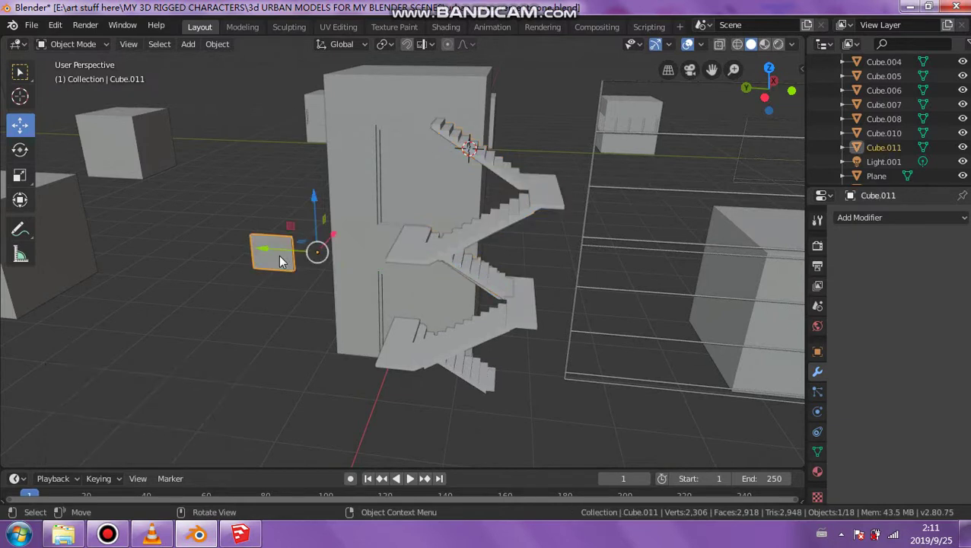
key(shift+s)
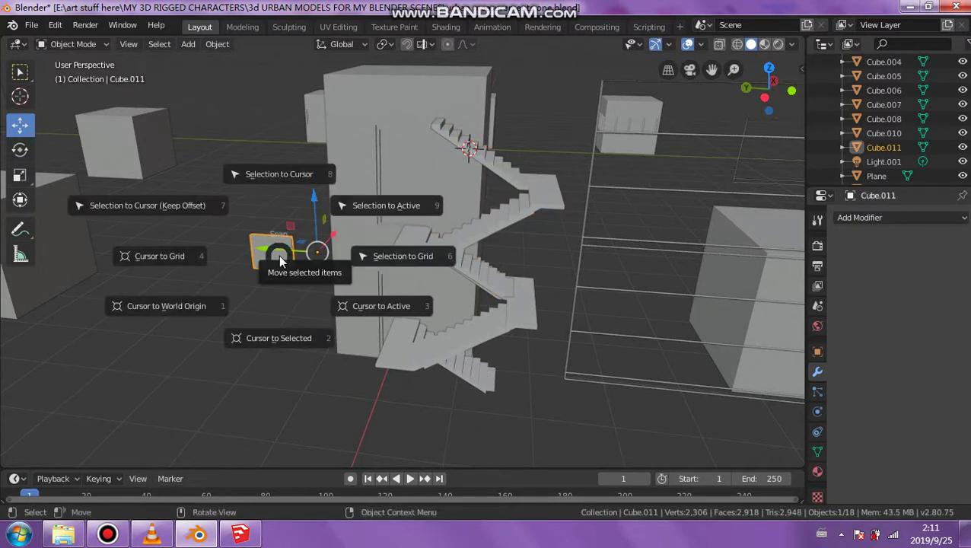
click(212, 129)
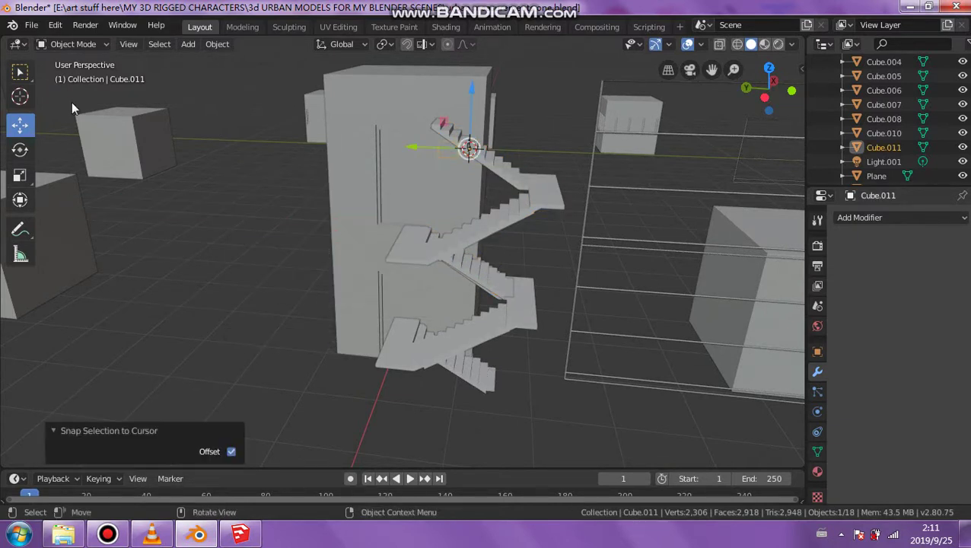
key(ctrl+z)
click(26, 72)
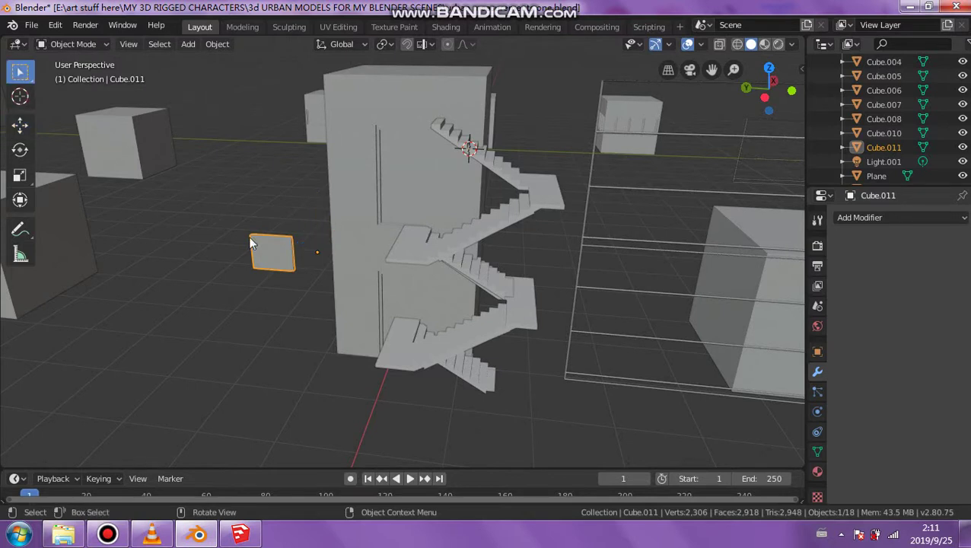
key(shift+s)
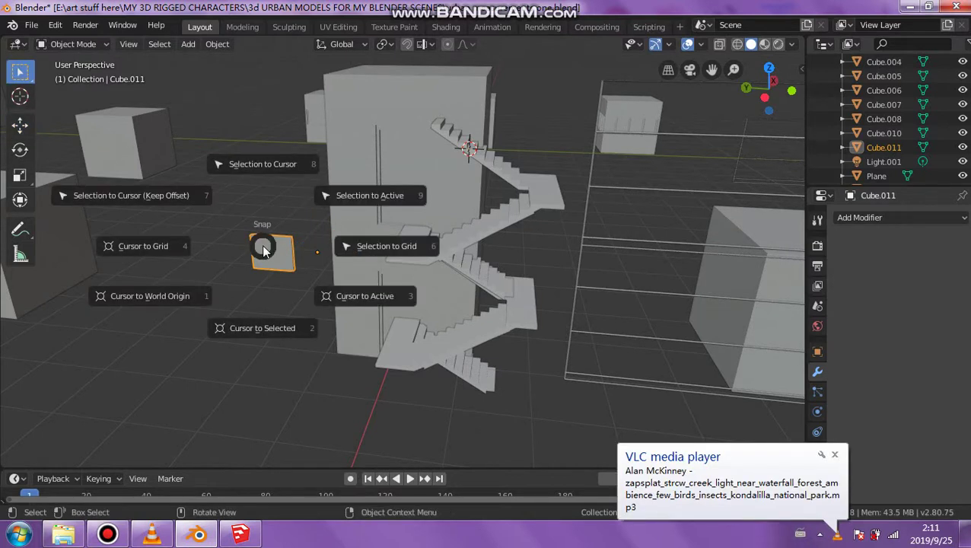
key(Escape)
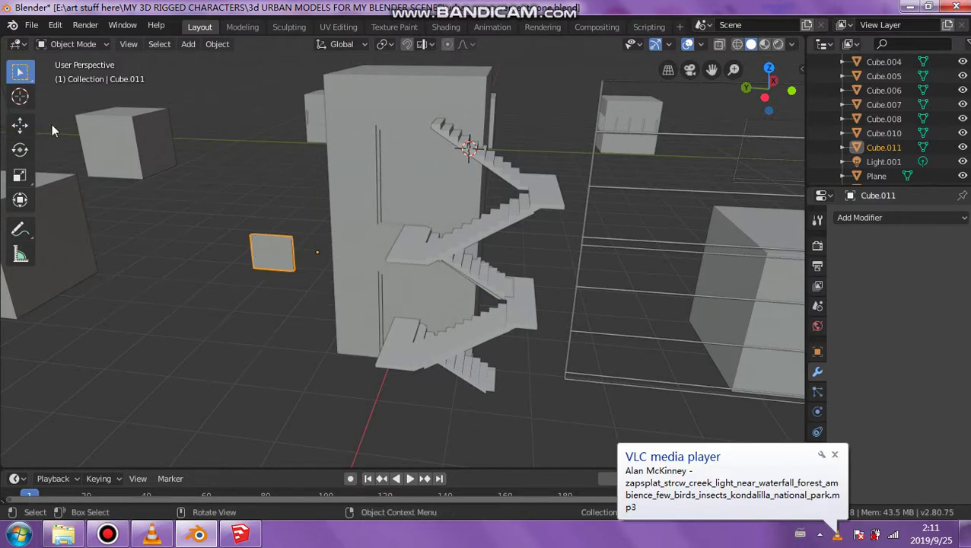
- Snap the small square plane onto the 3D cursor using Selection to Cursor
click(277, 262)
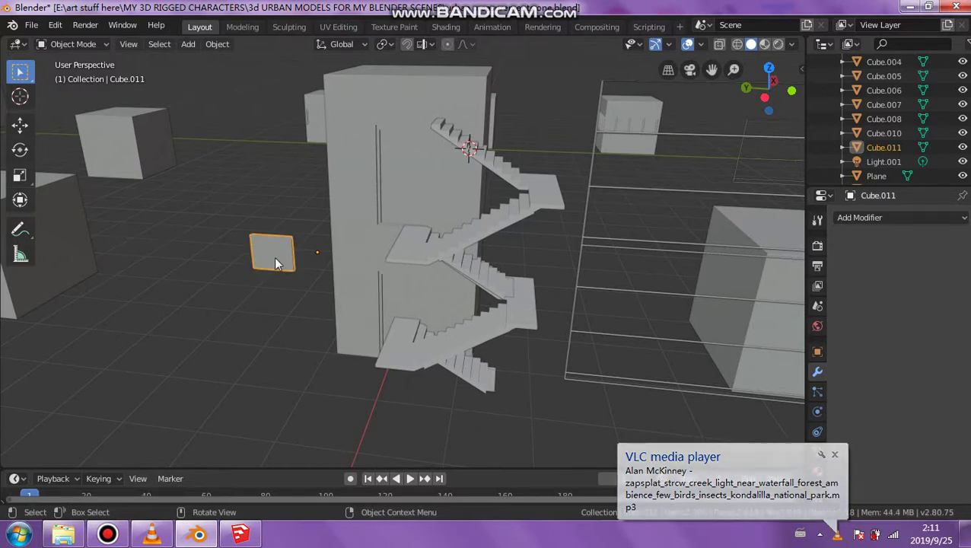
key(shift+s)
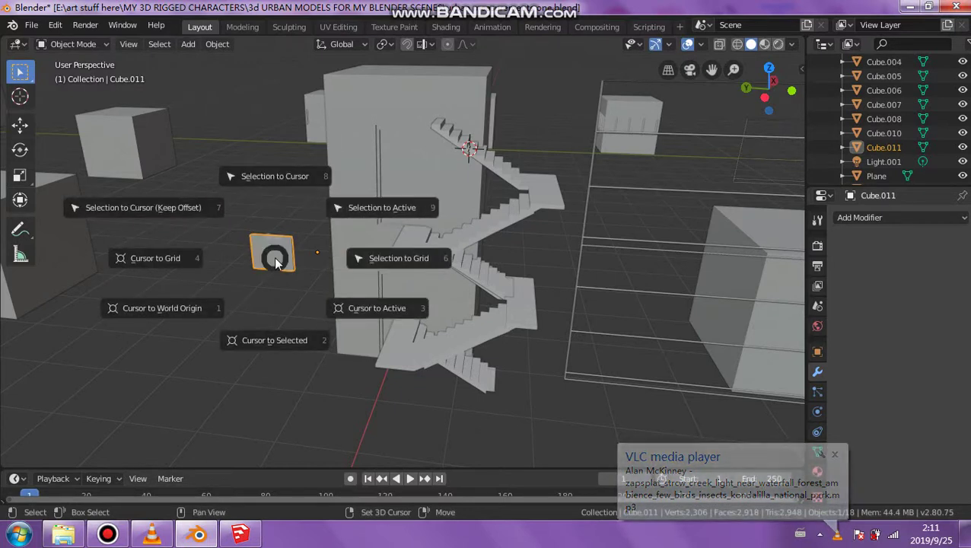
click(181, 121)
middle_drag(228, 169, 276, 199)
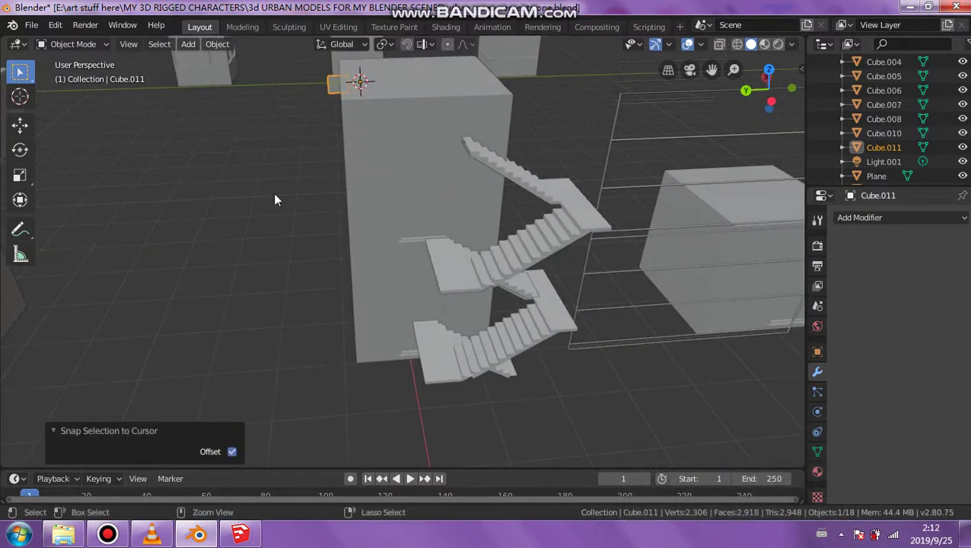
key(ctrl+z)
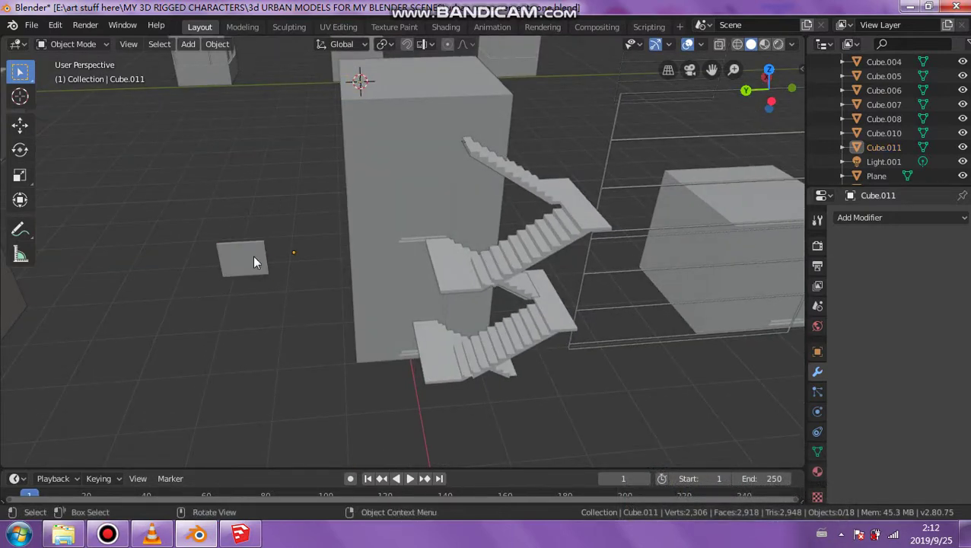
mouse_move(252, 255)
middle_down()
mouse_move(324, 236)
mouse_move(369, 207)
middle_up()
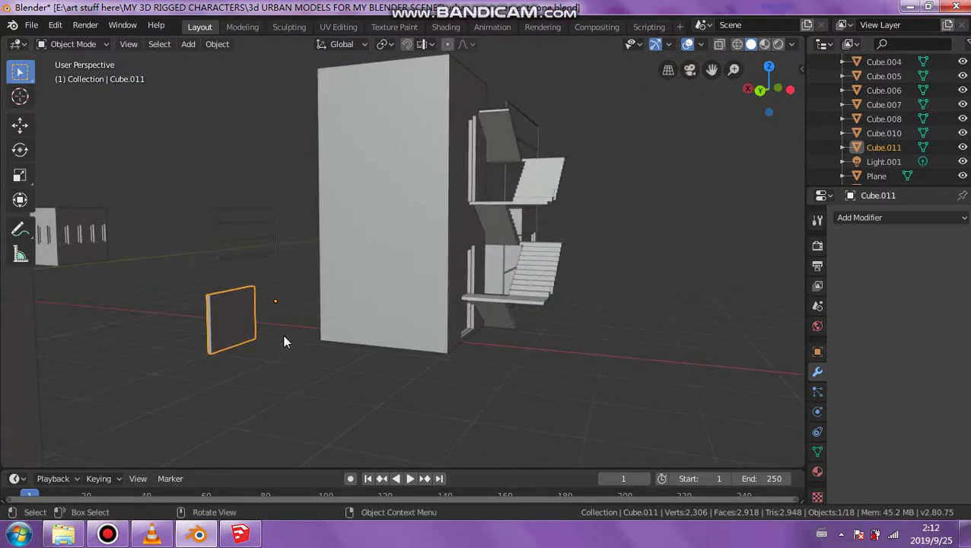
key(shift+s)
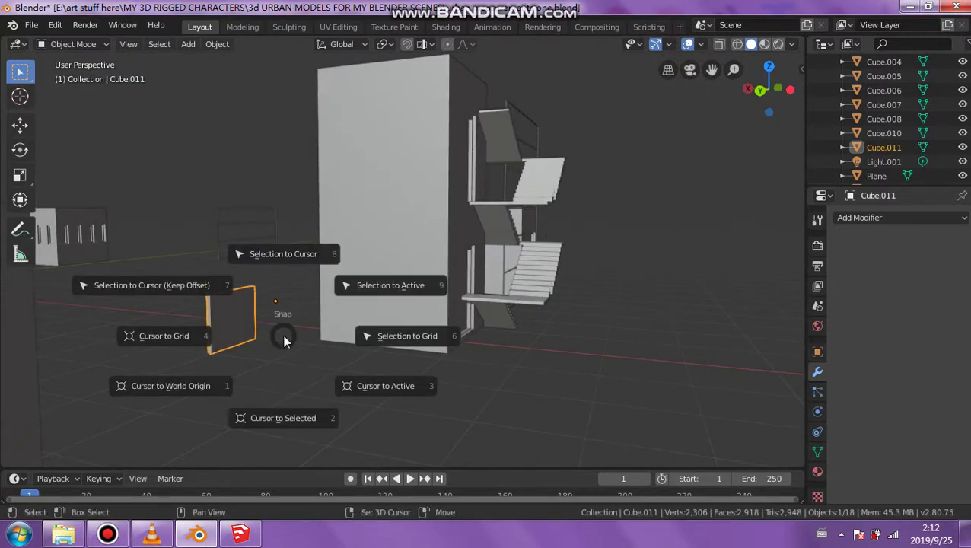
click(259, 193)
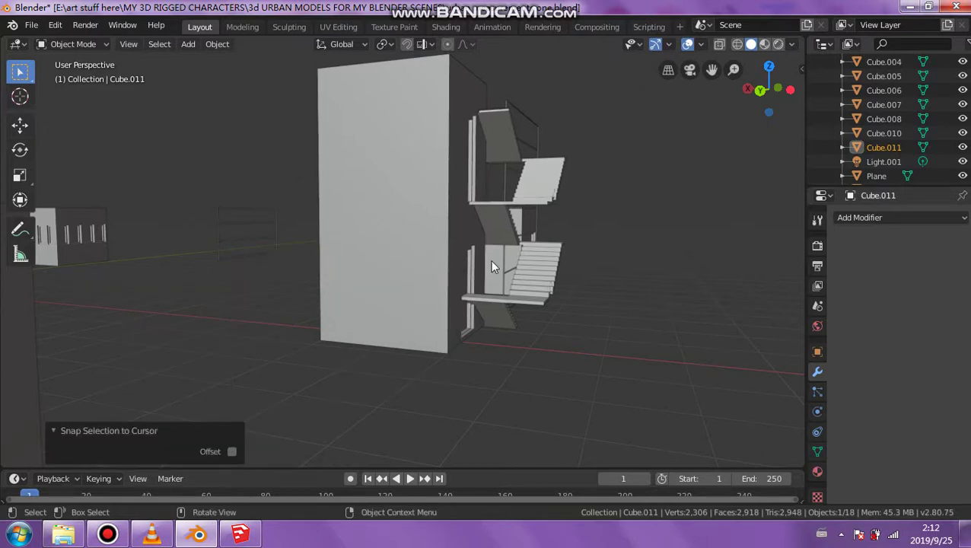
- Clear the stair selection and reselect the small plane Cube.011
click(502, 246)
click(499, 227)
mouse_move(620, 278)
middle_down()
mouse_move(518, 292)
mouse_move(266, 271)
mouse_move(290, 256)
mouse_move(302, 195)
mouse_move(318, 223)
mouse_move(171, 203)
mouse_move(98, 180)
mouse_move(127, 200)
mouse_move(178, 187)
mouse_move(174, 234)
middle_up()
click(268, 270)
key(ctrl+z)
click(253, 197)
click(99, 180)
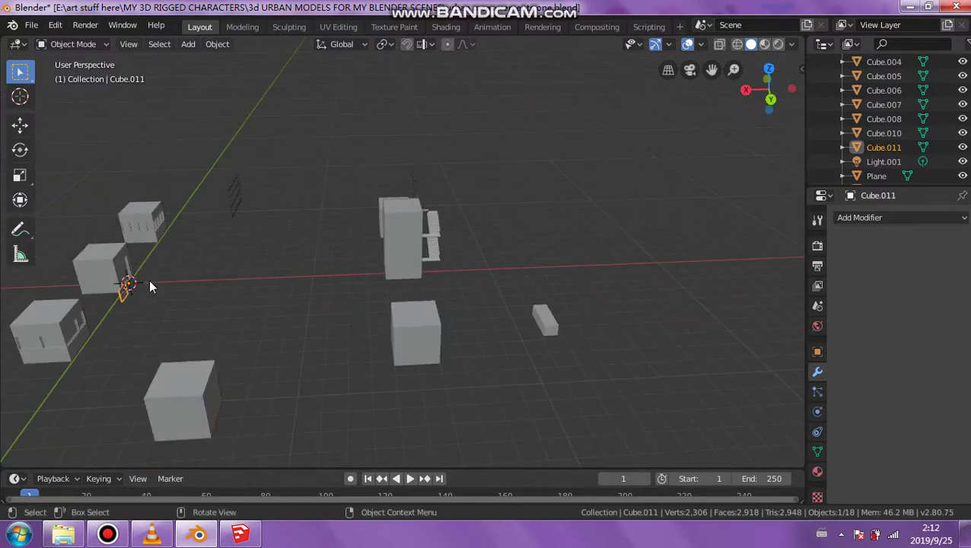
click(29, 131)
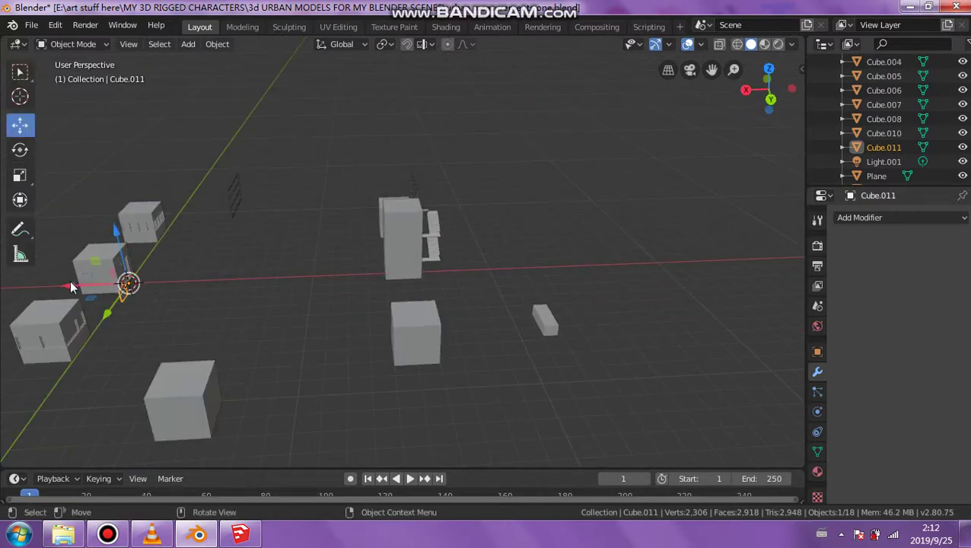
- Move Cube.011 -17.4 m along X back to the foot of the tall block
drag(70, 287, 176, 289)
drag(394, 287, 396, 273)
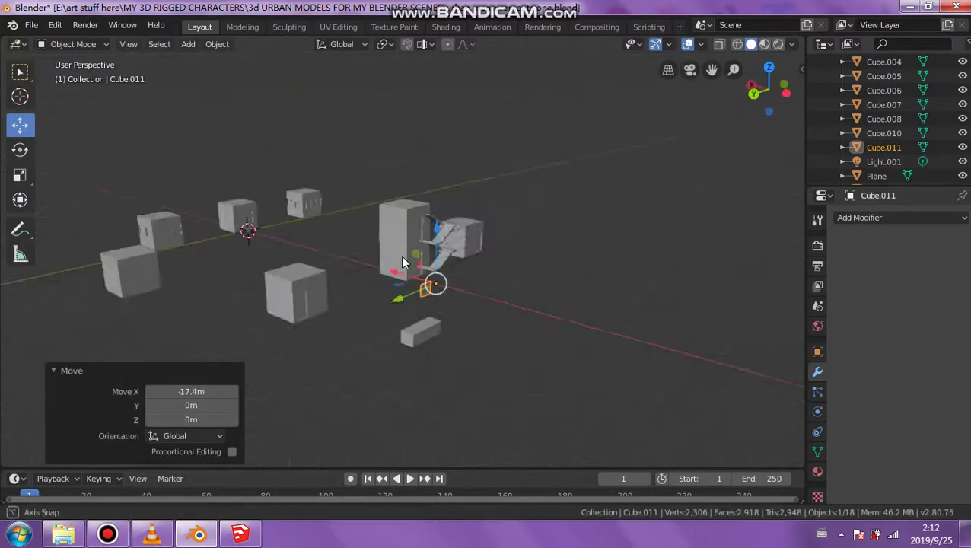
scroll(391, 264, up, 2)
scroll(422, 288, up, 3)
scroll(453, 352, up, 3)
- Raise the plane 0.271 m along Z and reselect it
middle_drag(453, 352, 365, 327)
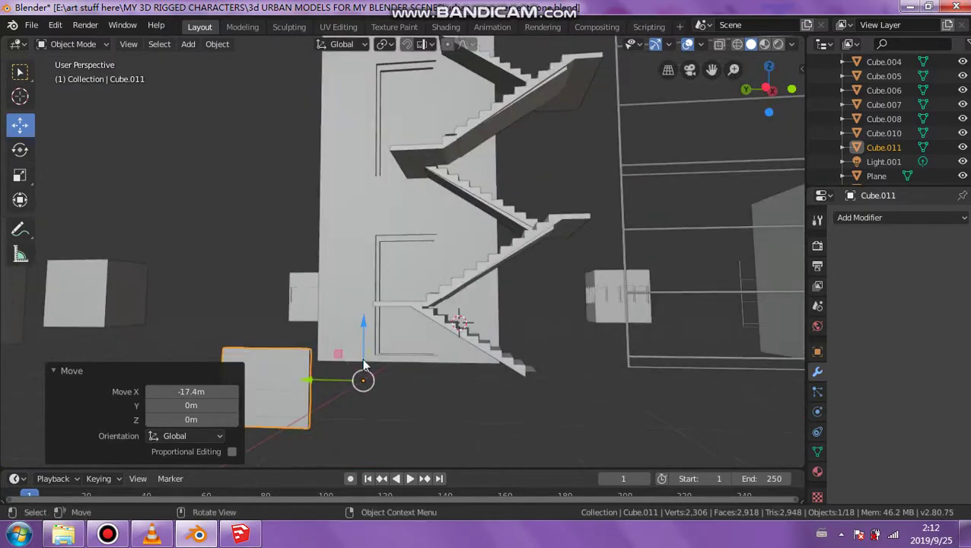
drag(365, 327, 258, 316)
middle_drag(258, 317, 336, 286)
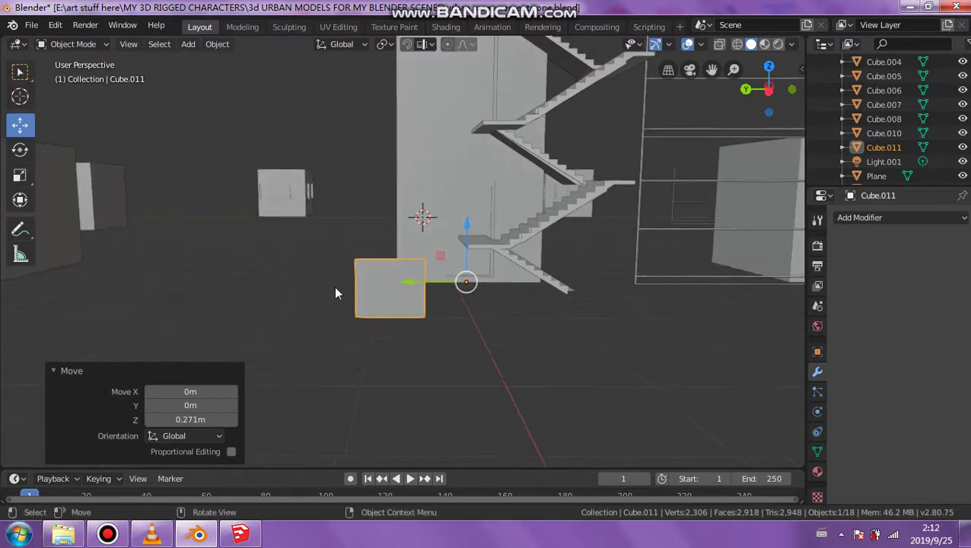
click(344, 207)
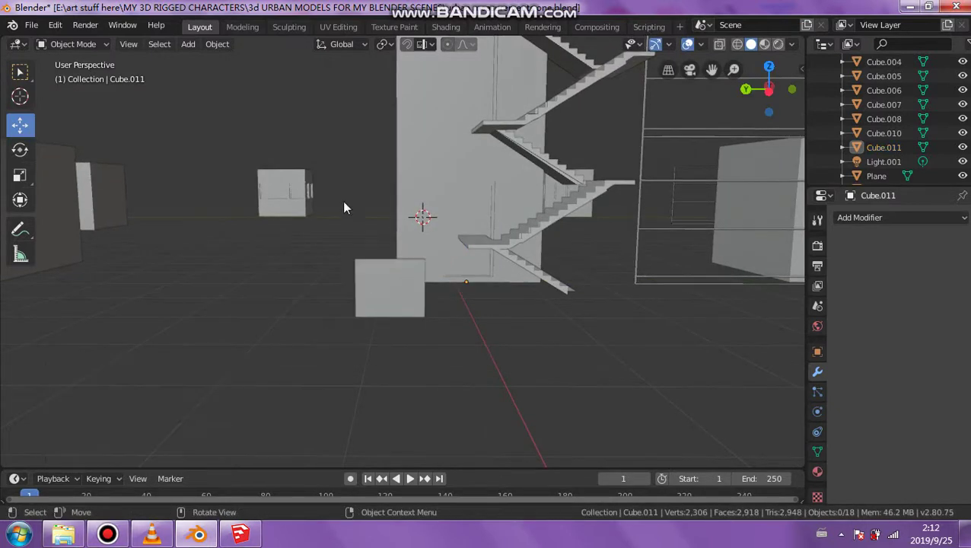
click(382, 285)
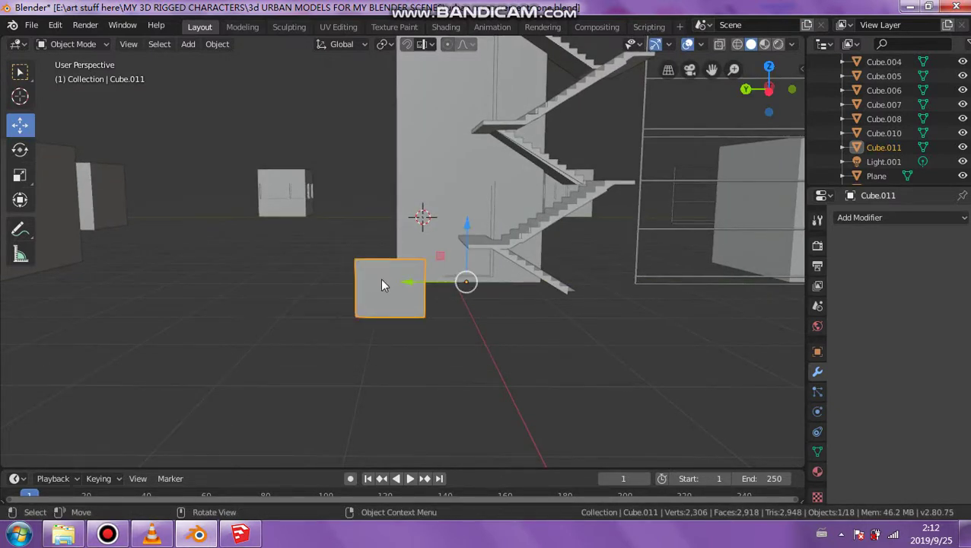
- Copy the square plane and lift the copy vertically above the original
click(381, 282)
key(g)
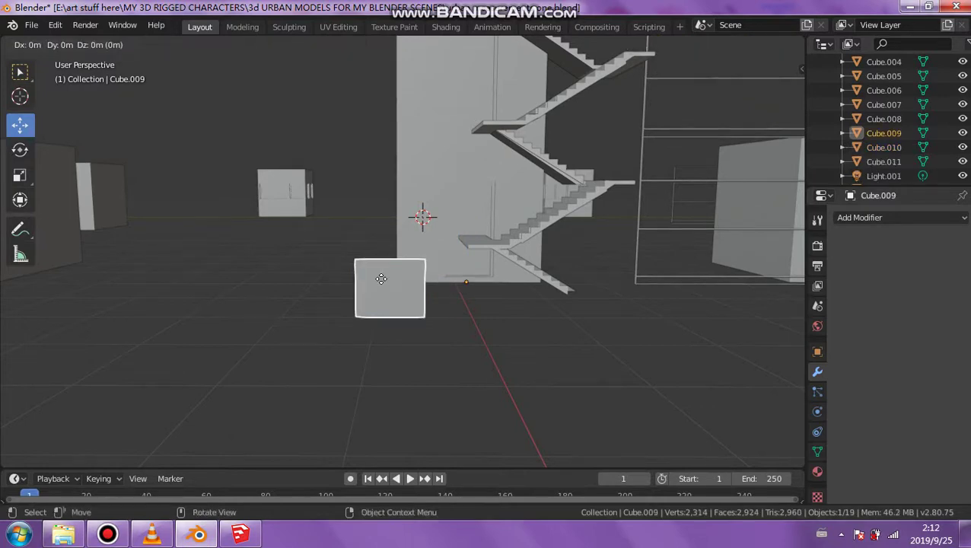
key(z)
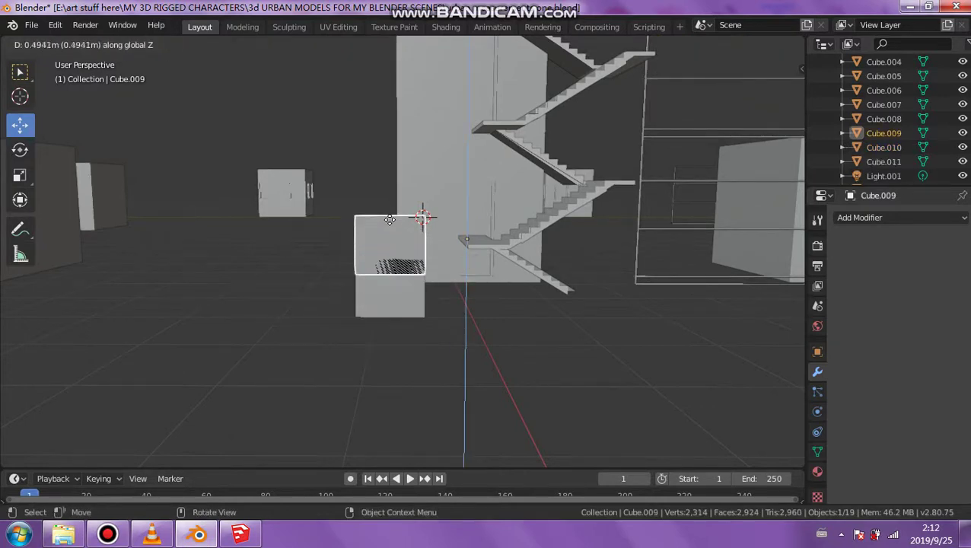
click(388, 150)
middle_drag(388, 150, 367, 191)
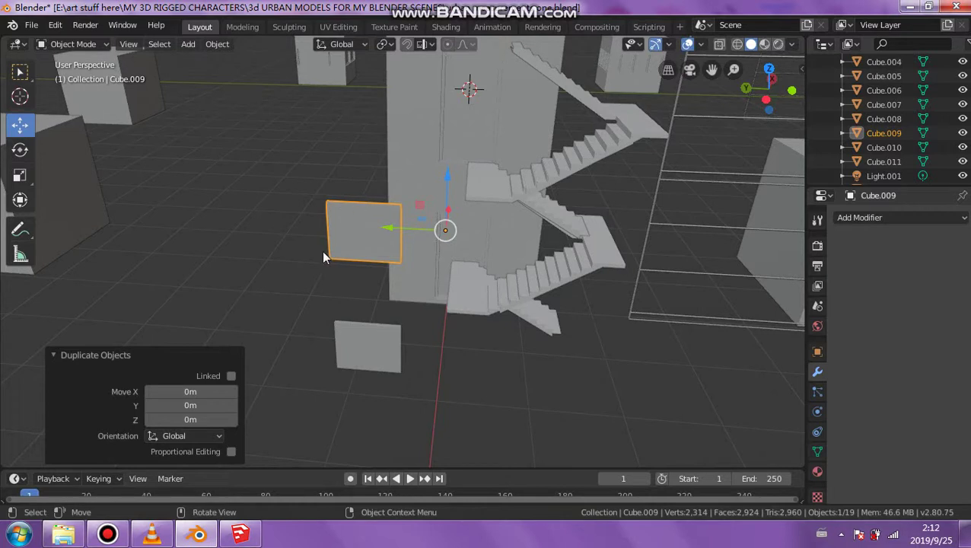
- Scale the copy to 13.261 along X into a wide block
click(19, 177)
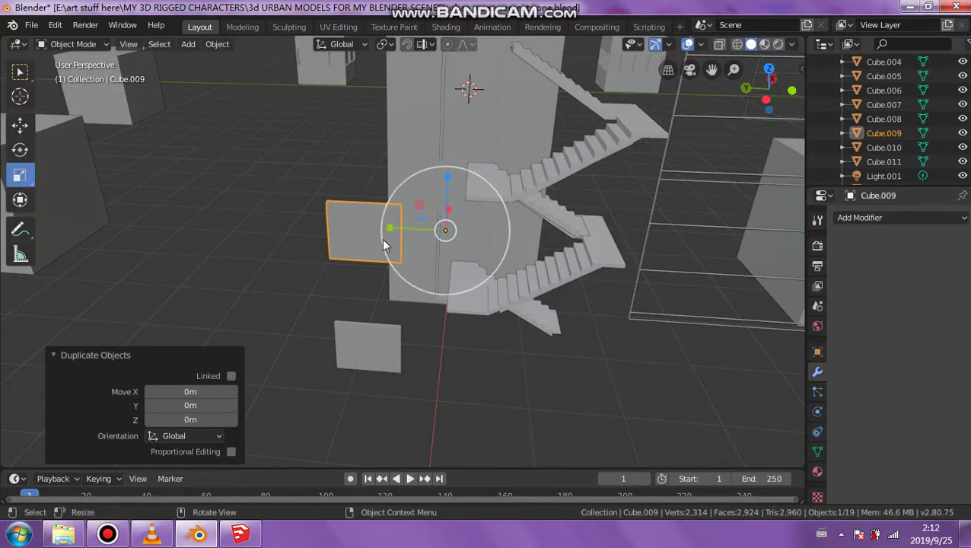
mouse_move(452, 216)
mouse_down()
mouse_move(445, 225)
mouse_move(455, 194)
mouse_up()
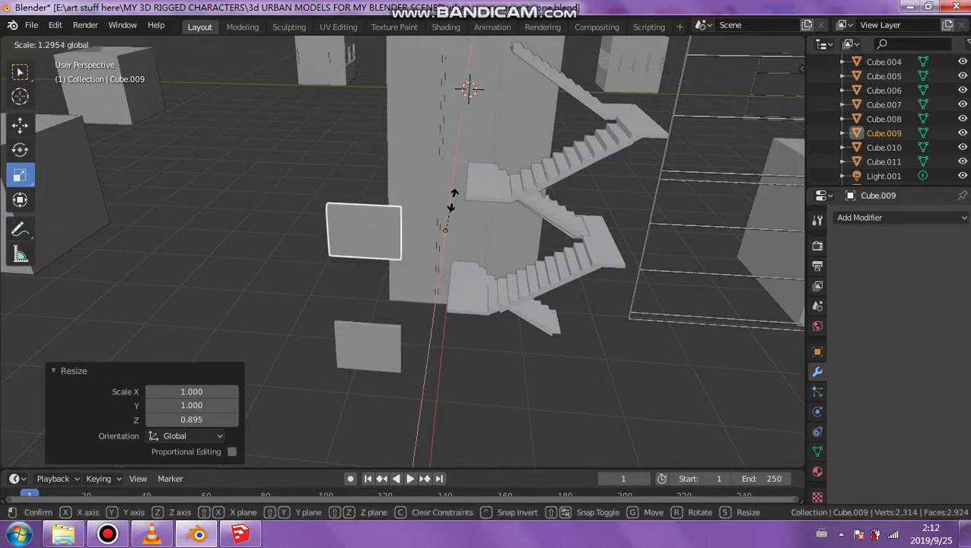
middle_drag(455, 193, 336, 228)
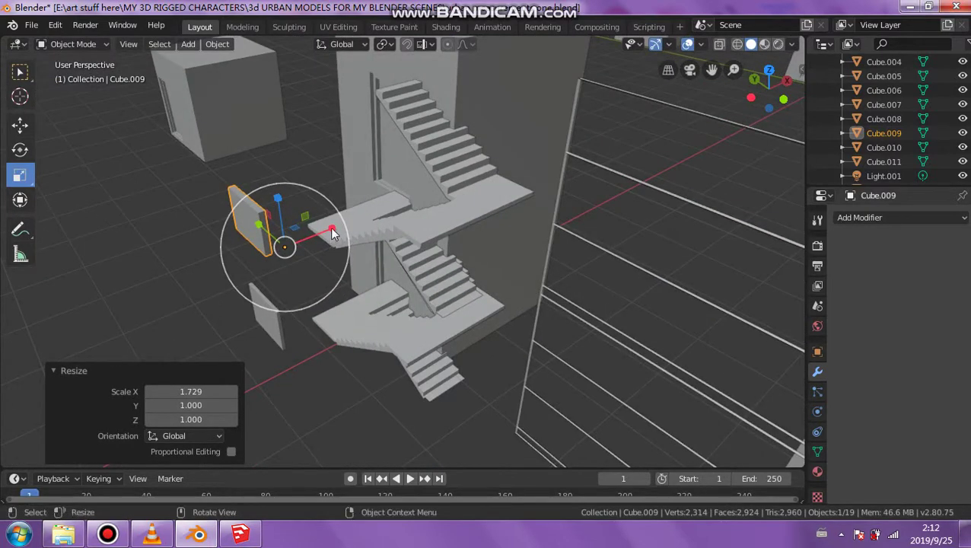
mouse_move(336, 227)
mouse_down()
mouse_move(401, 198)
mouse_move(2, 163)
mouse_up()
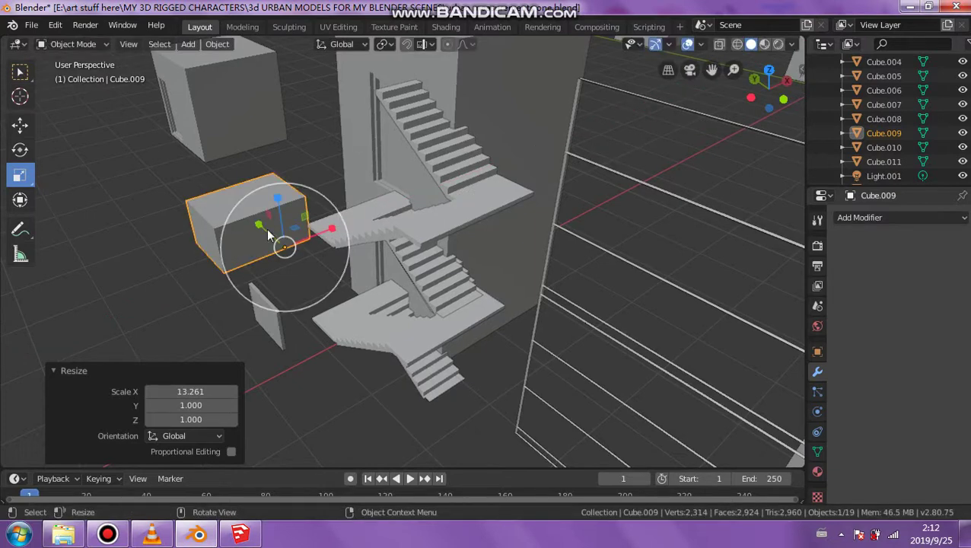
mouse_move(266, 228)
middle_down()
mouse_move(558, 237)
mouse_move(534, 226)
mouse_move(376, 444)
mouse_move(362, 397)
mouse_move(427, 274)
mouse_move(446, 370)
mouse_move(384, 341)
mouse_move(433, 318)
mouse_move(433, 303)
mouse_move(358, 306)
mouse_move(409, 273)
middle_up()
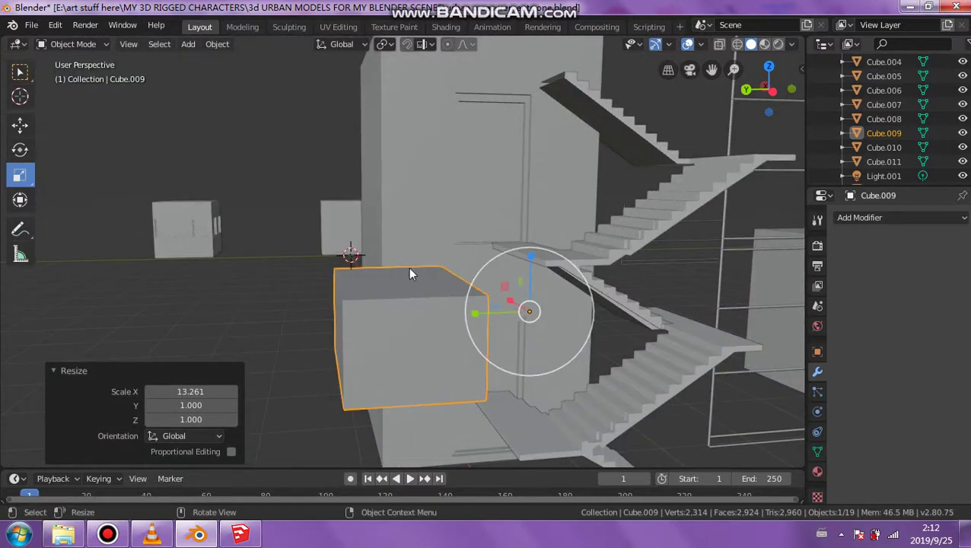
- In top view, shift Cube.009 0.796 m along X and Cube.011 1.59 m along Y
click(768, 67)
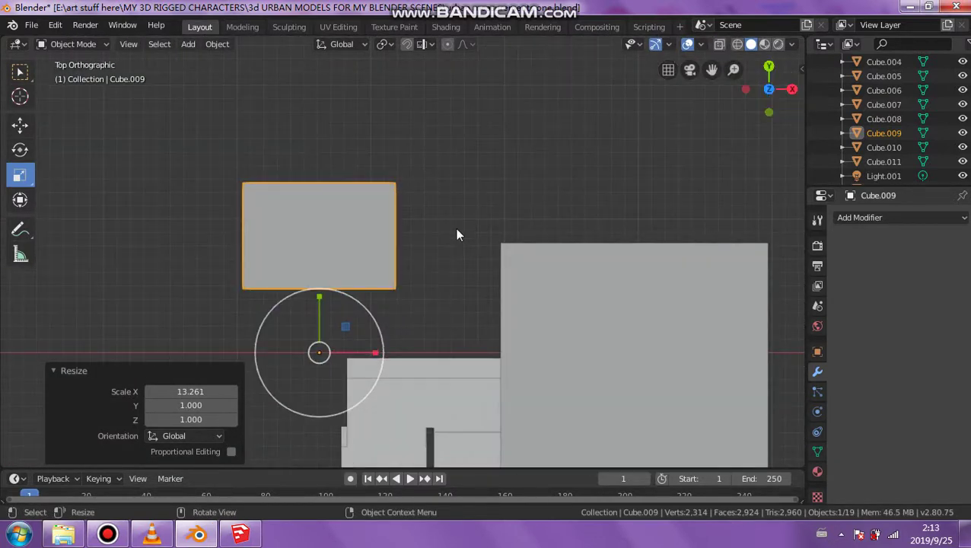
click(21, 128)
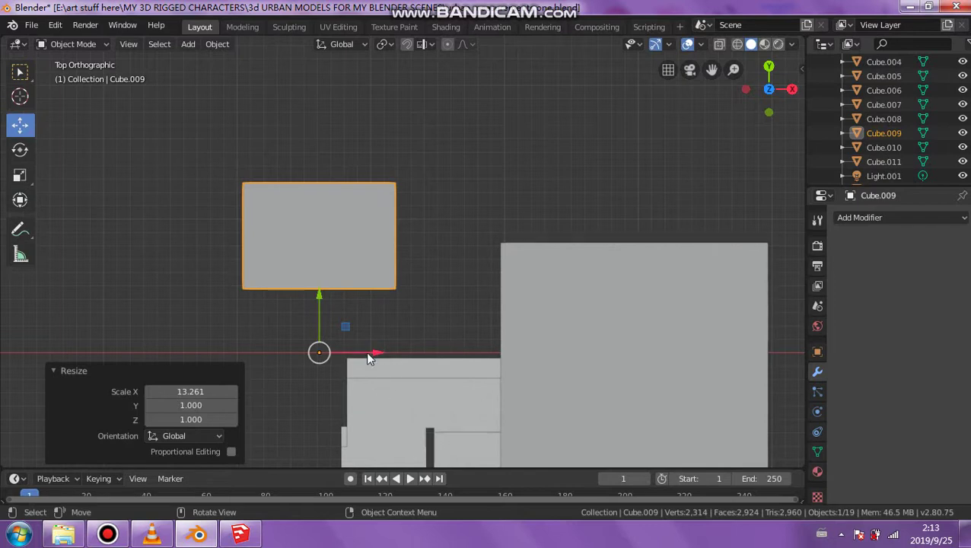
mouse_move(368, 356)
mouse_down()
mouse_move(485, 350)
mouse_move(457, 330)
mouse_up()
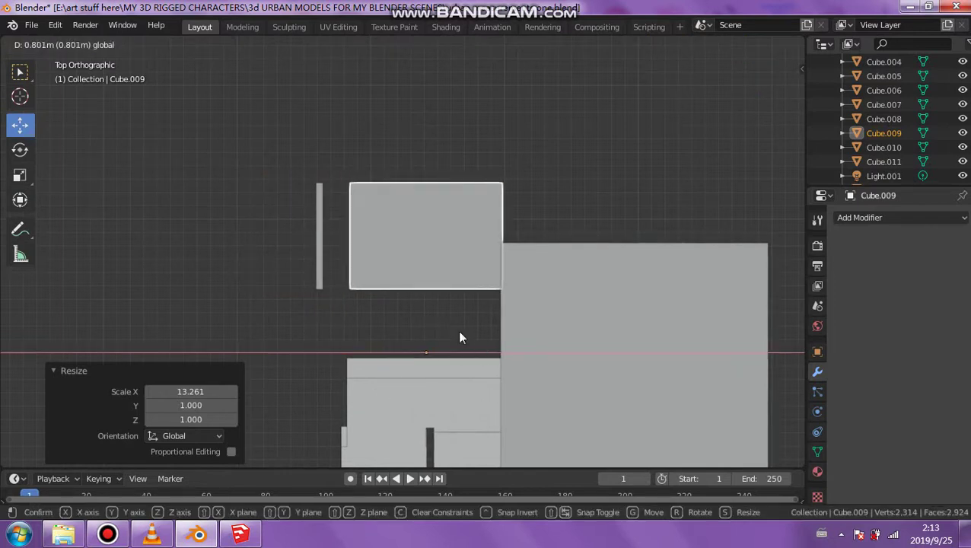
click(320, 253)
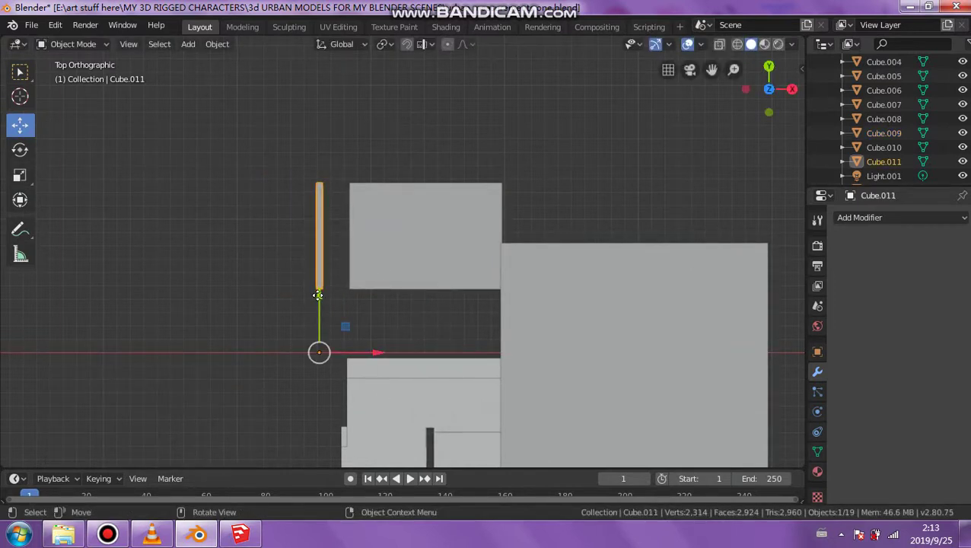
drag(320, 301, 288, 82)
- Slide Cube.009 sideways toward the staircase and raise it slightly
click(451, 250)
mouse_move(451, 250)
middle_down()
mouse_move(471, 291)
mouse_move(532, 190)
mouse_move(469, 270)
middle_up()
drag(442, 292, 538, 263)
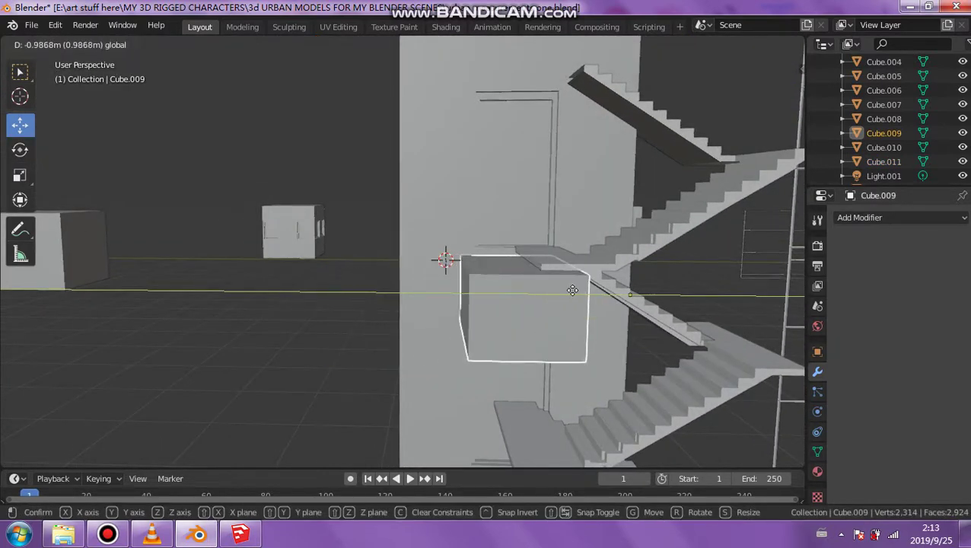
drag(631, 242, 639, 226)
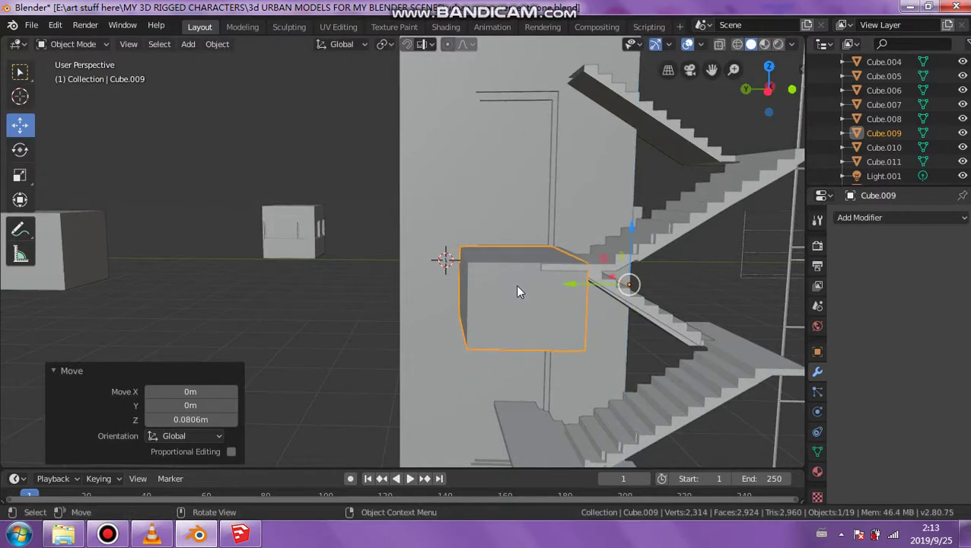
- Scale the box to 1.416 along Y and shift it toward the staircase
click(28, 177)
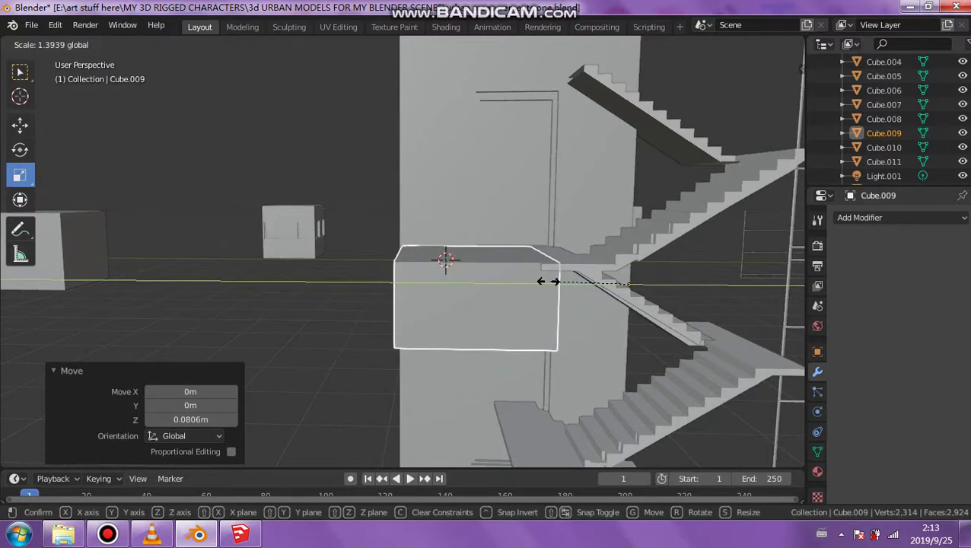
click(545, 279)
key(s)
key(y)
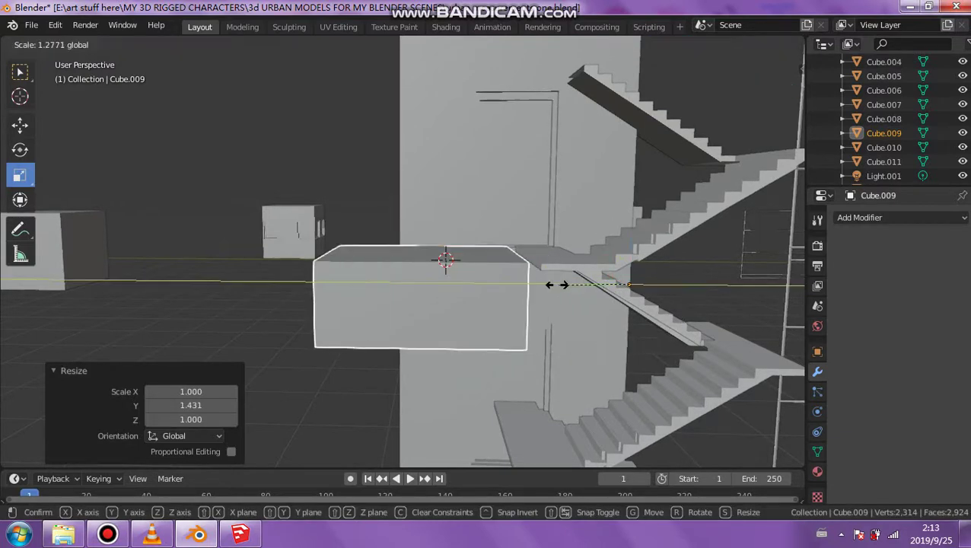
click(553, 283)
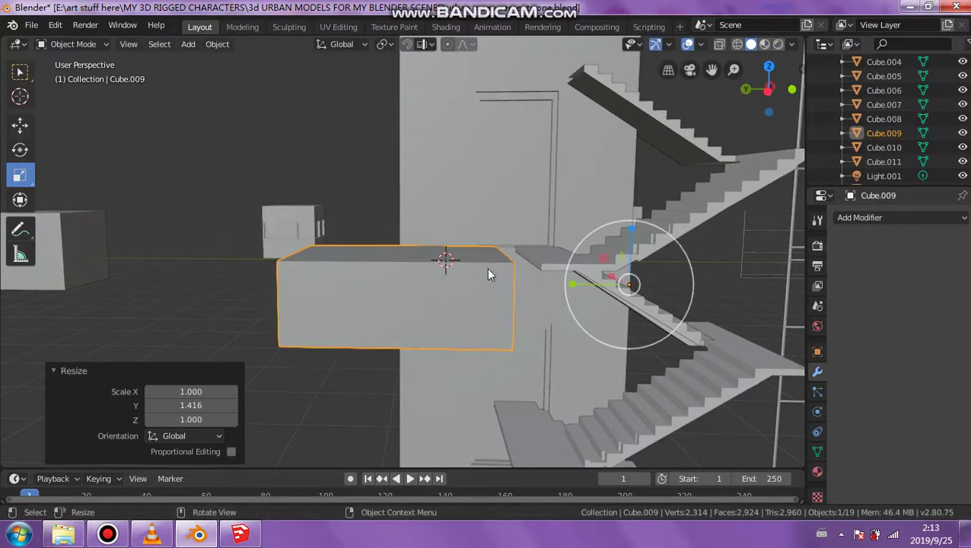
click(19, 124)
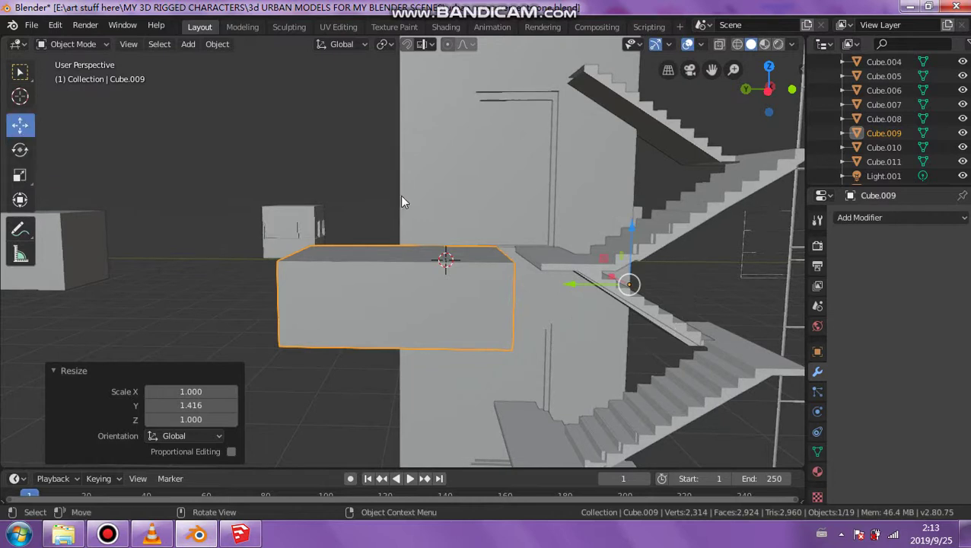
drag(559, 285, 631, 285)
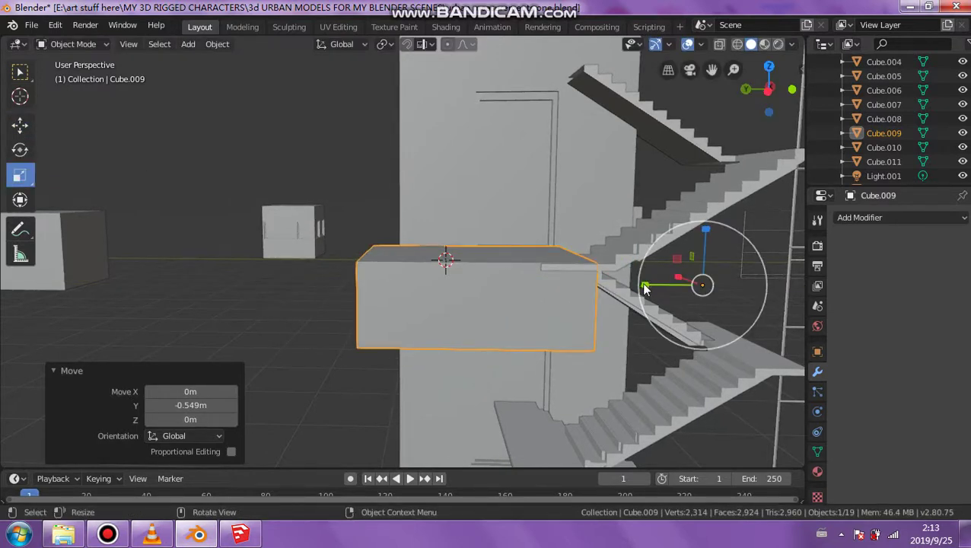
drag(643, 283, 637, 299)
mouse_move(637, 300)
middle_down()
mouse_move(574, 270)
mouse_move(531, 276)
middle_up()
- Flatten the box into a thin slab and trim its length and width to fit the stairs
click(21, 178)
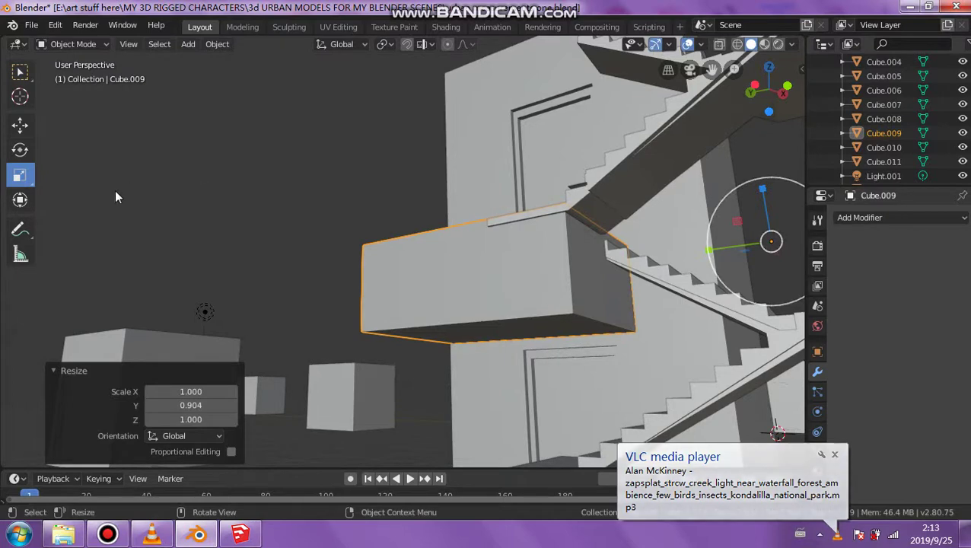
mouse_move(762, 188)
mouse_down()
mouse_move(761, 178)
mouse_move(756, 225)
mouse_up()
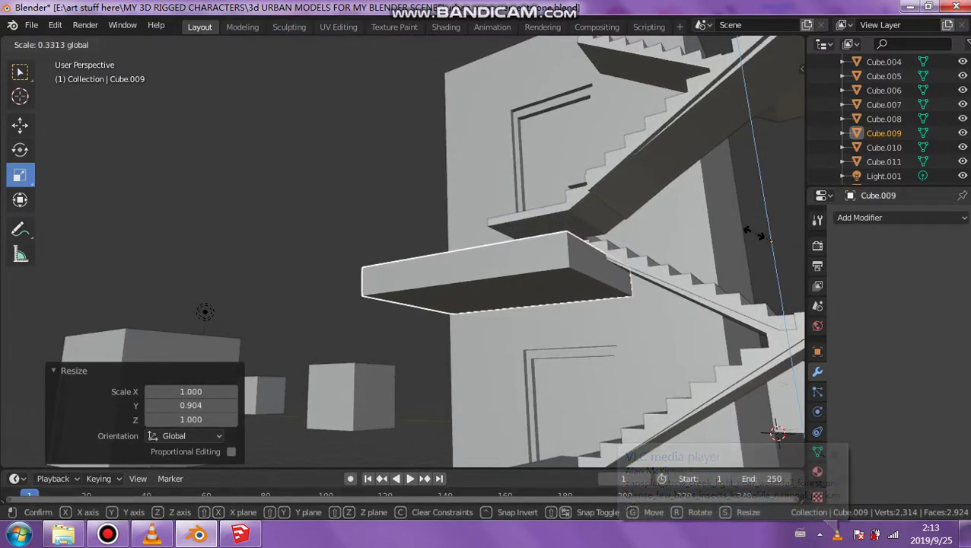
drag(756, 224, 753, 289)
middle_drag(591, 253, 603, 287)
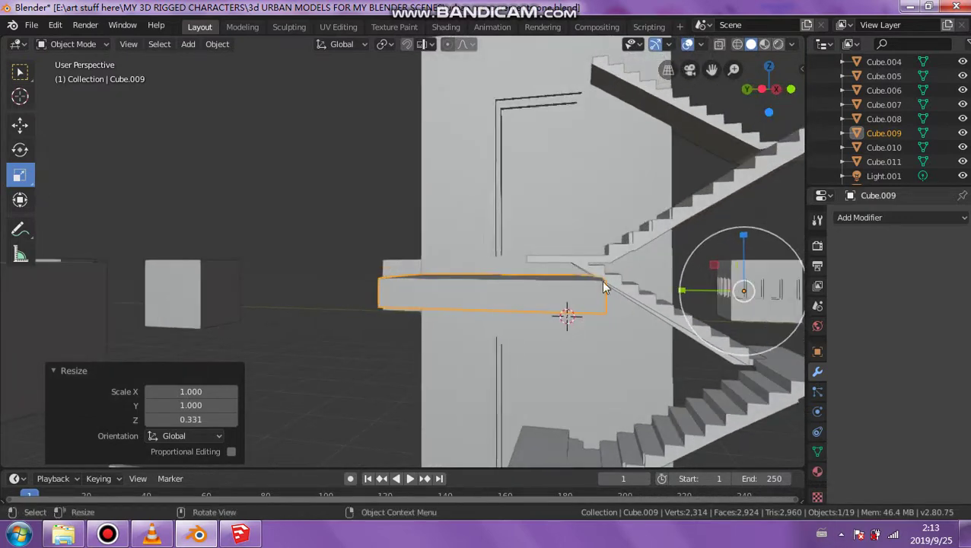
drag(682, 290, 692, 288)
mouse_move(176, 171)
middle_down()
mouse_move(237, 216)
mouse_move(248, 239)
mouse_move(325, 264)
middle_up()
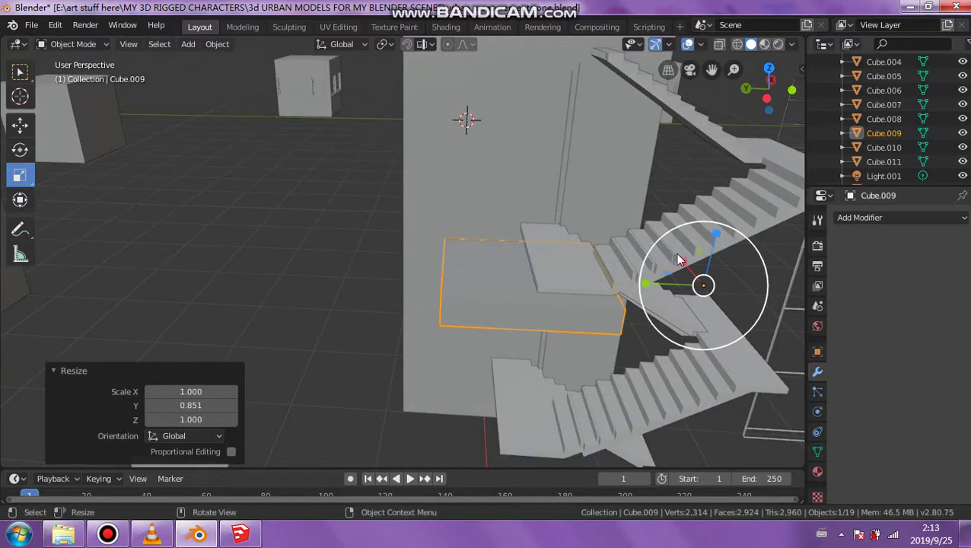
mouse_move(682, 269)
mouse_down()
mouse_move(673, 256)
mouse_move(682, 264)
mouse_up()
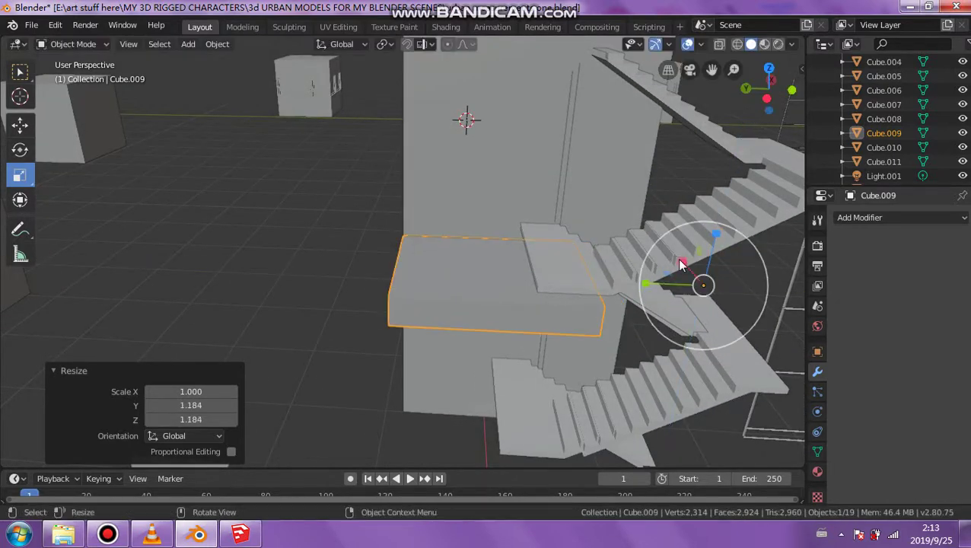
mouse_move(682, 264)
middle_down()
mouse_move(677, 303)
mouse_move(685, 243)
middle_up()
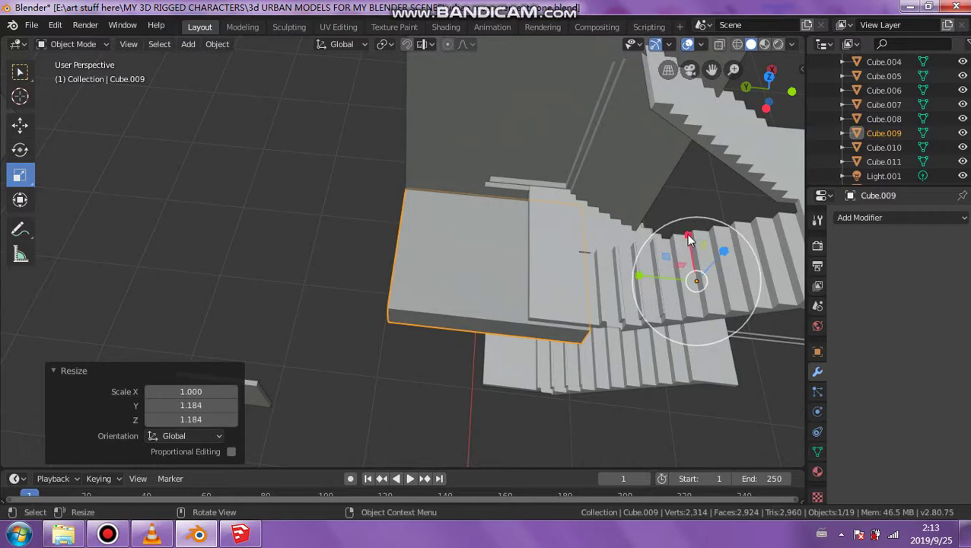
mouse_move(691, 238)
mouse_down()
mouse_move(687, 228)
mouse_move(682, 236)
mouse_up()
mouse_move(682, 236)
middle_down()
mouse_move(568, 260)
mouse_move(566, 236)
mouse_move(133, 130)
middle_up()
mouse_move(299, 163)
middle_down()
mouse_move(617, 286)
mouse_move(609, 276)
mouse_move(591, 308)
middle_up()
drag(687, 292, 695, 291)
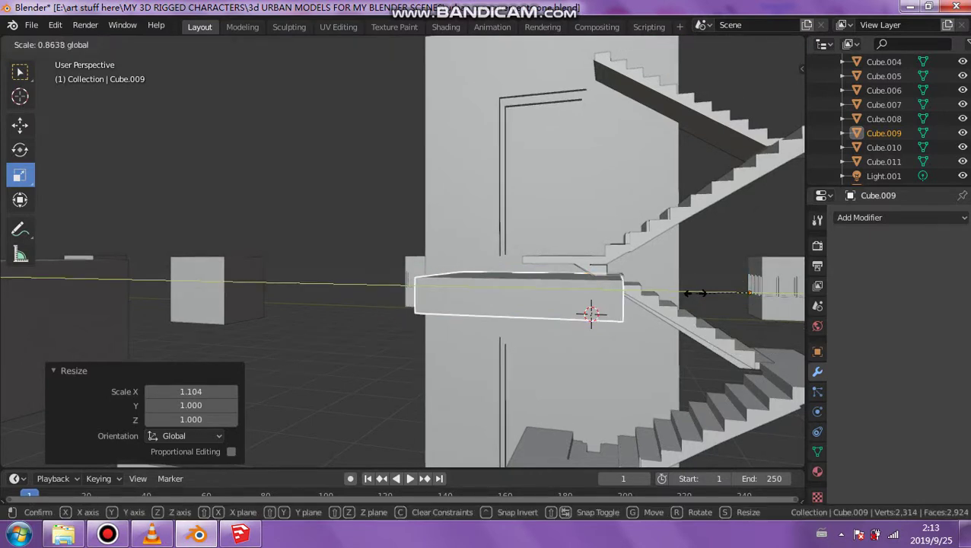
- Nudge the slab left into position at the stair turn
click(18, 78)
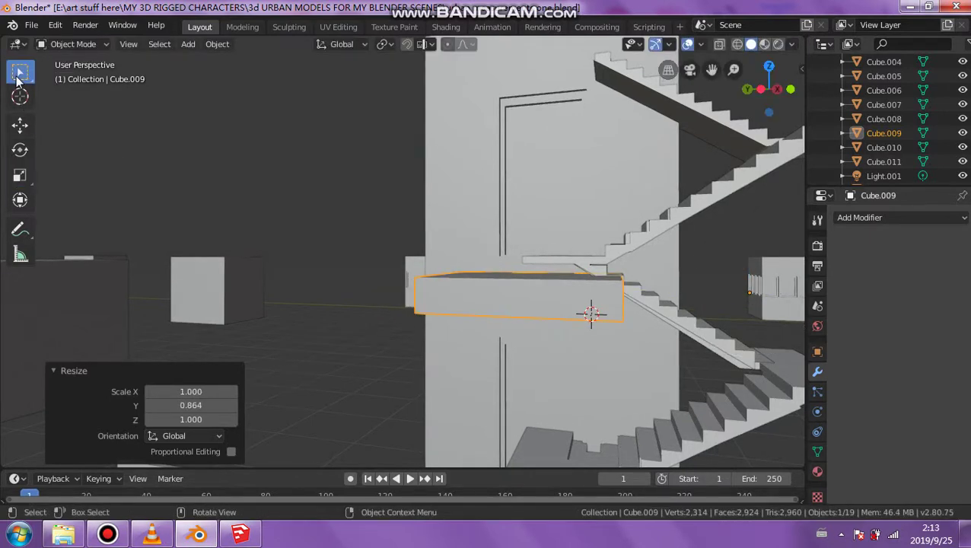
click(22, 128)
drag(682, 296, 668, 293)
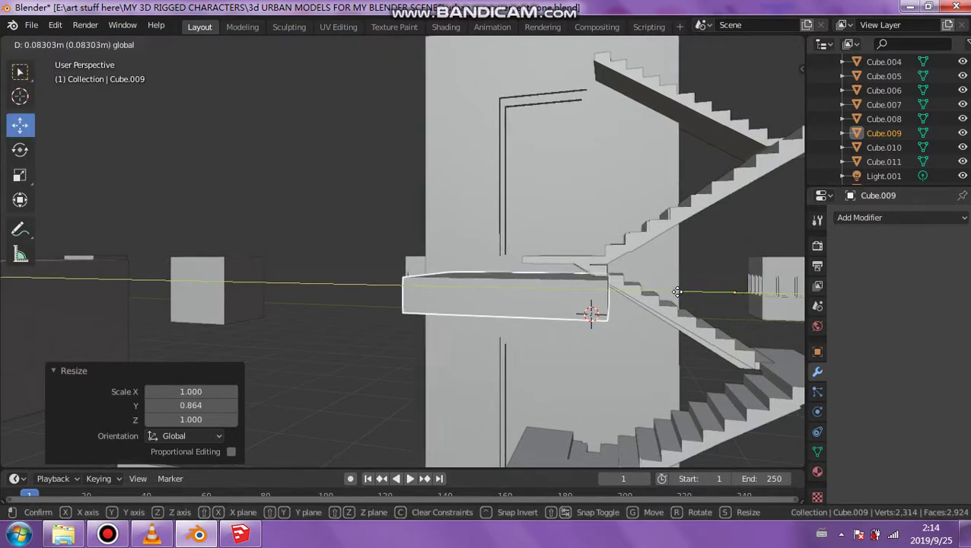
middle_drag(638, 325, 653, 344)
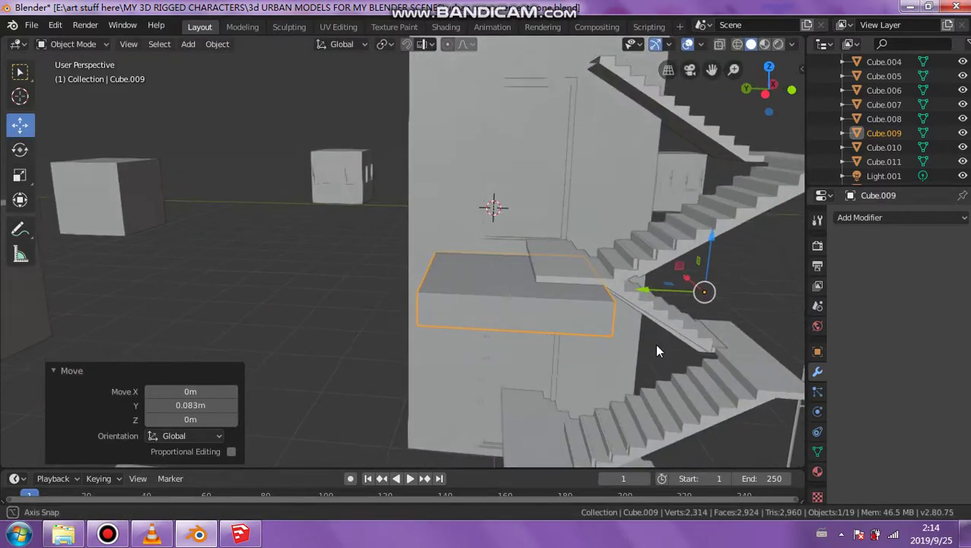
key(g)
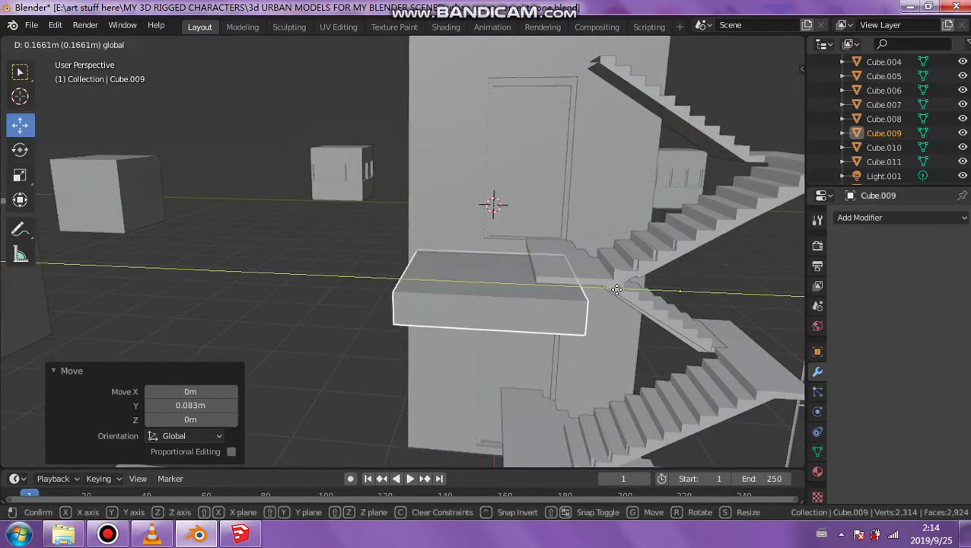
click(623, 289)
middle_drag(623, 289, 643, 290)
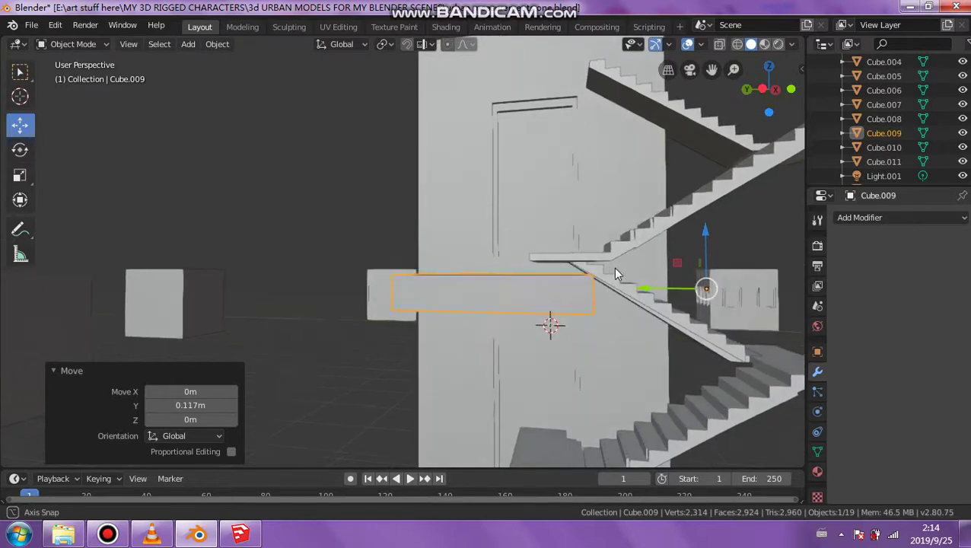
- Slide the slab along Y and raise it 0.161 m on Z to the landing
key(g)
key(y)
click(548, 266)
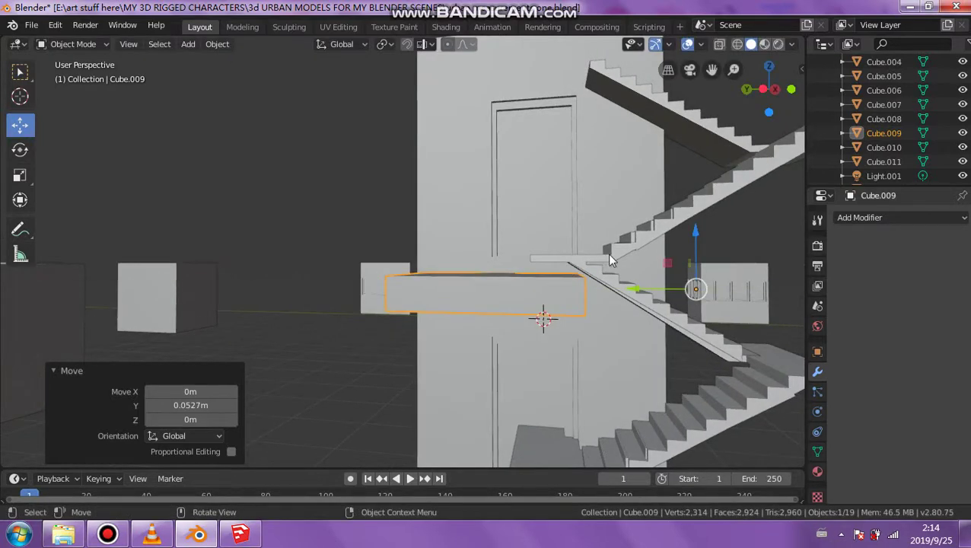
key(g)
key(z)
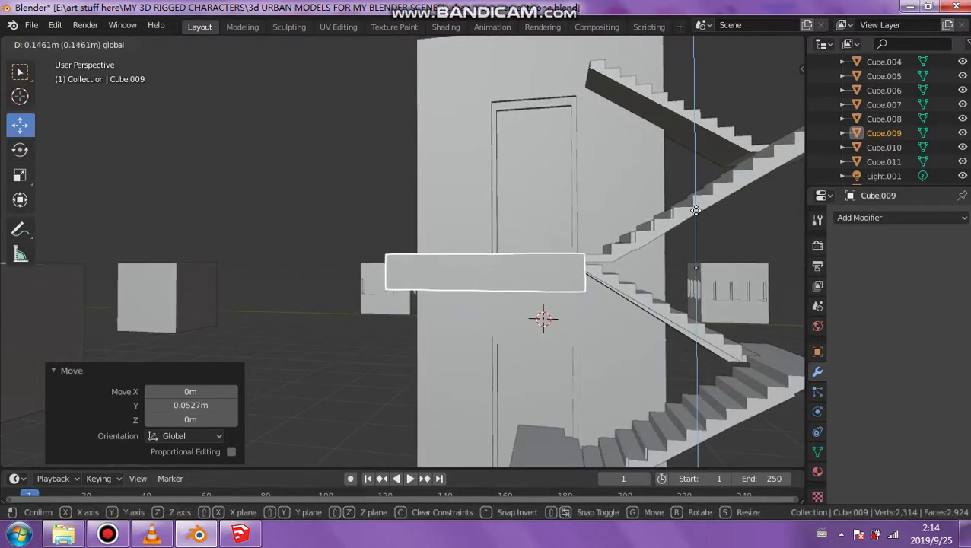
click(633, 270)
mouse_move(632, 270)
middle_down()
mouse_move(628, 296)
mouse_move(578, 316)
mouse_move(613, 321)
mouse_move(602, 321)
middle_up()
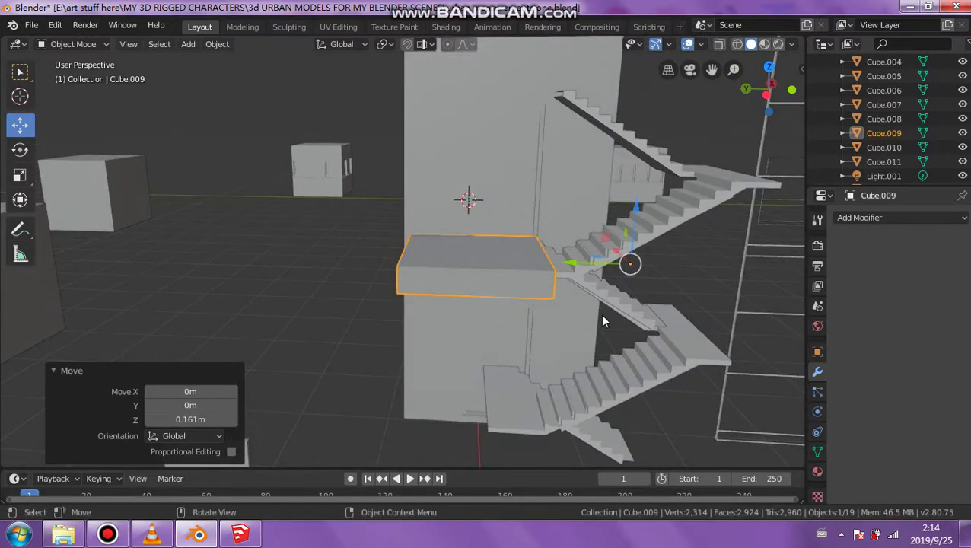
- Duplicate the landing slab as Cube.012 and drop it to the lower stair turn
key(shift+d)
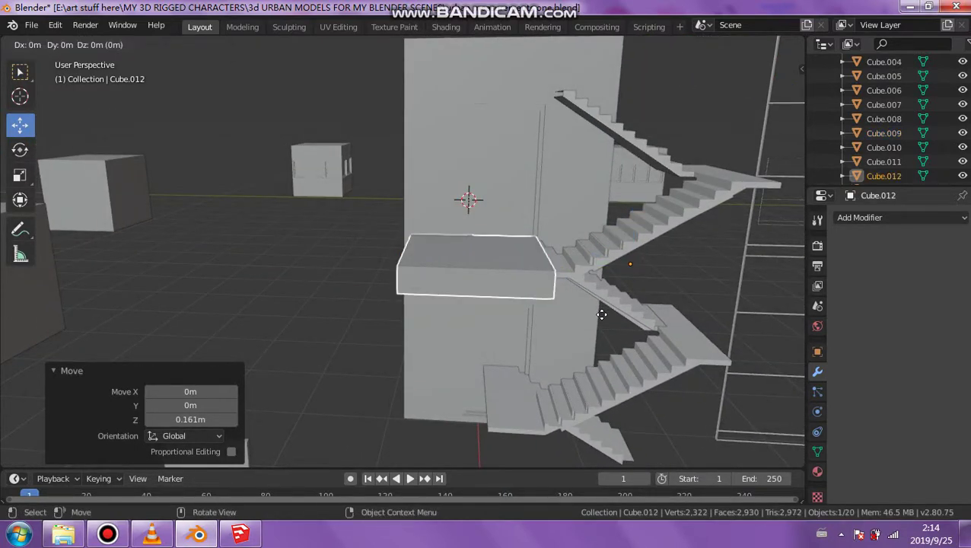
key(z)
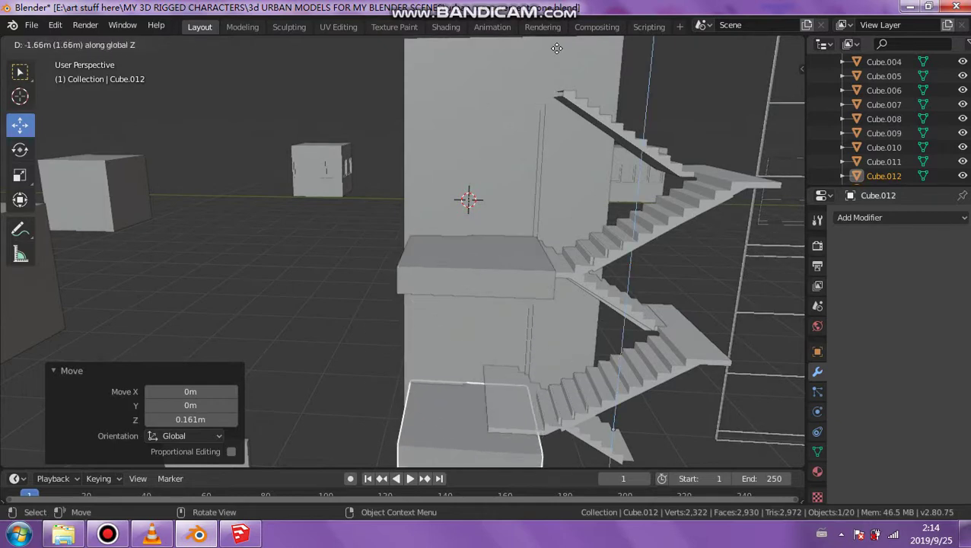
key(Escape)
mouse_move(556, 440)
middle_down()
mouse_move(503, 407)
mouse_move(519, 386)
mouse_move(499, 384)
mouse_move(515, 428)
middle_up()
scroll(519, 387, down, 4)
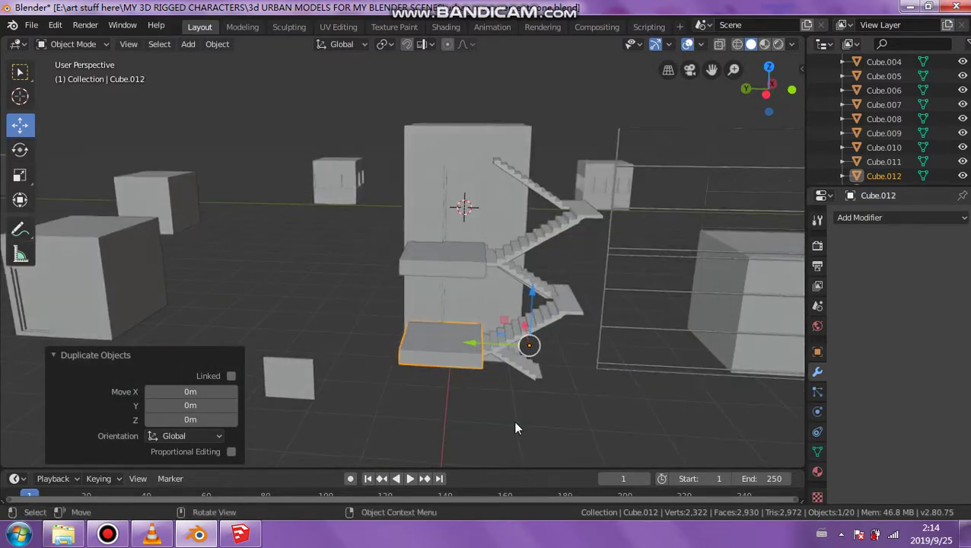
scroll(447, 270, up, 2)
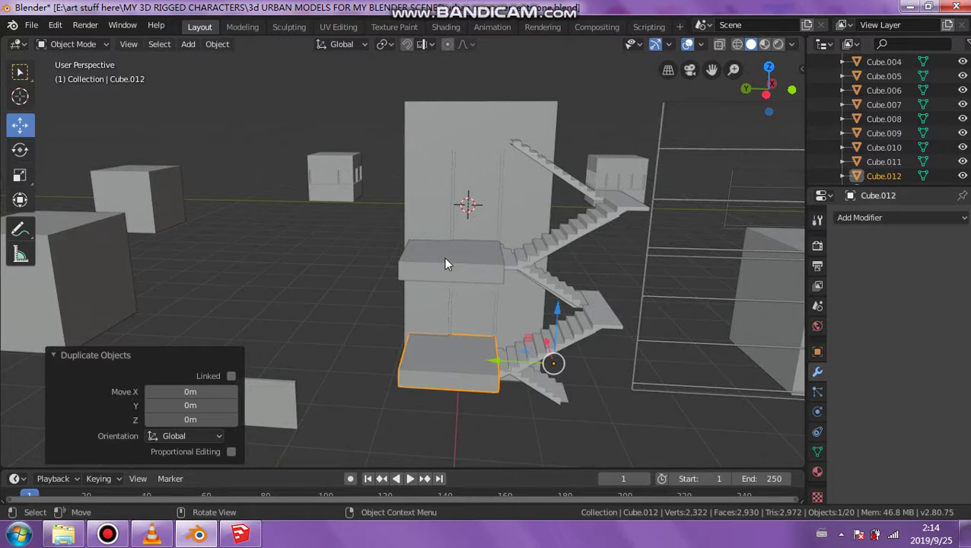
- Duplicate the landing slab as Cube.013 and raise it to the upper stair turn
key(shift+d)
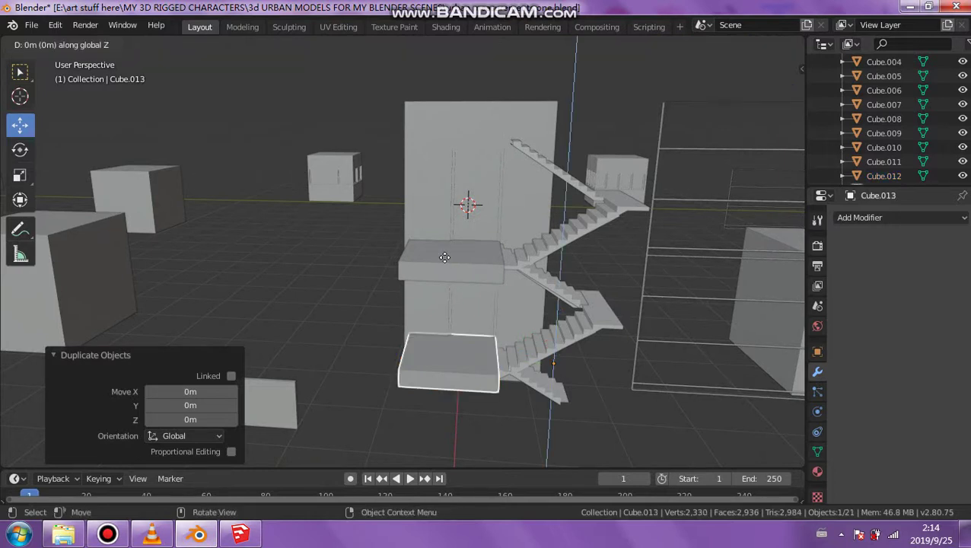
click(483, 47)
scroll(541, 128, up, 3)
mouse_move(539, 161)
middle_down()
mouse_move(448, 190)
mouse_move(512, 181)
middle_up()
key(g)
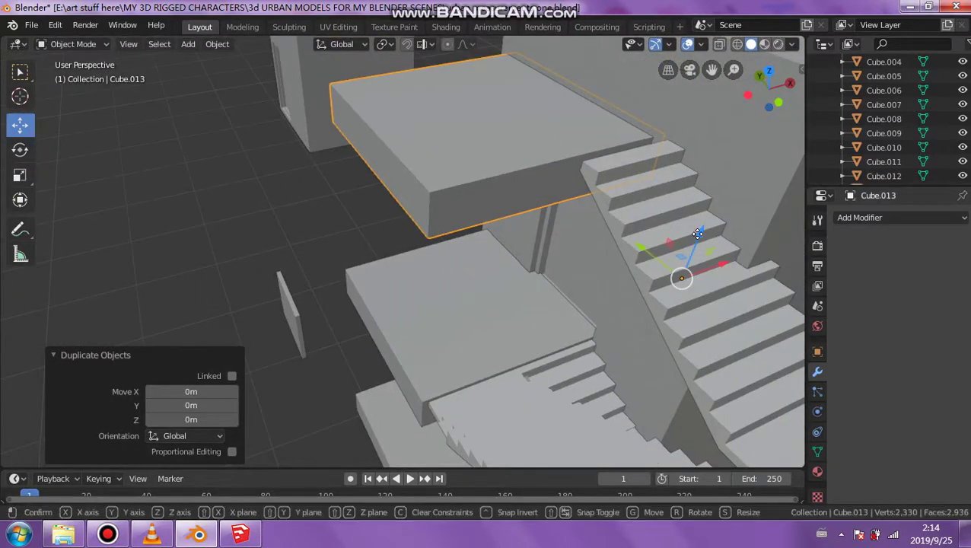
key(z)
click(593, 227)
mouse_move(593, 227)
middle_down()
mouse_move(675, 210)
mouse_move(468, 256)
mouse_move(472, 271)
mouse_move(487, 271)
mouse_move(502, 116)
middle_up()
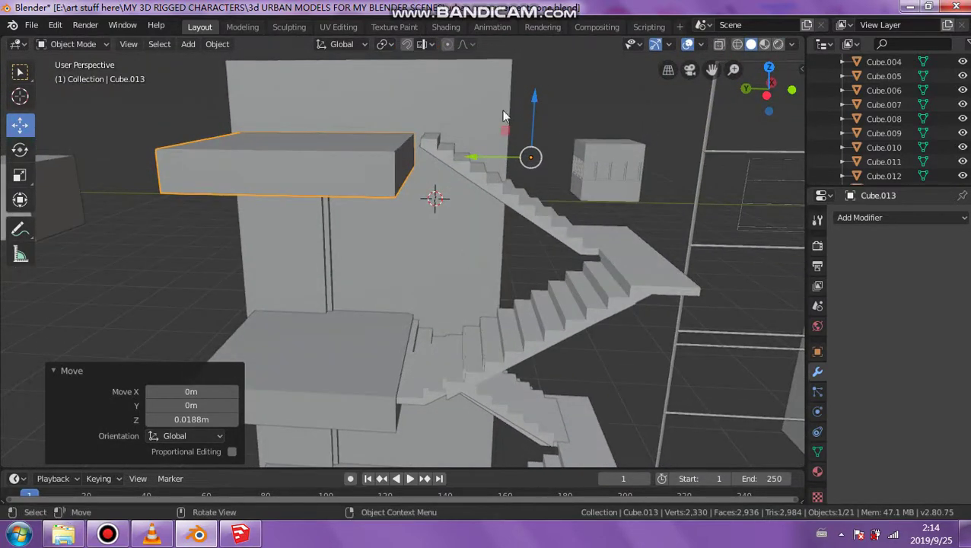
drag(535, 99, 537, 95)
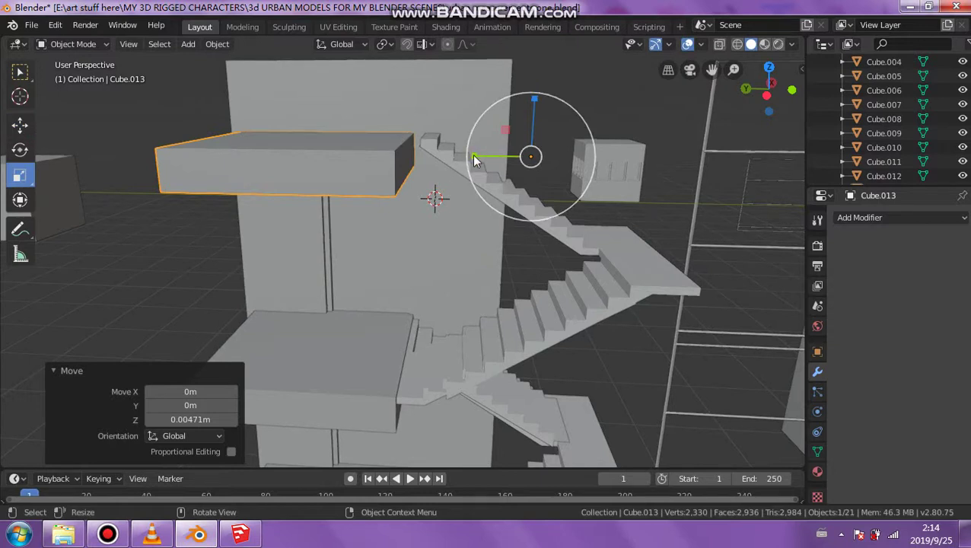
- Stretch the top slab to 1.149 along Y and slide it -0.215 m along Y
drag(473, 160, 40, 106)
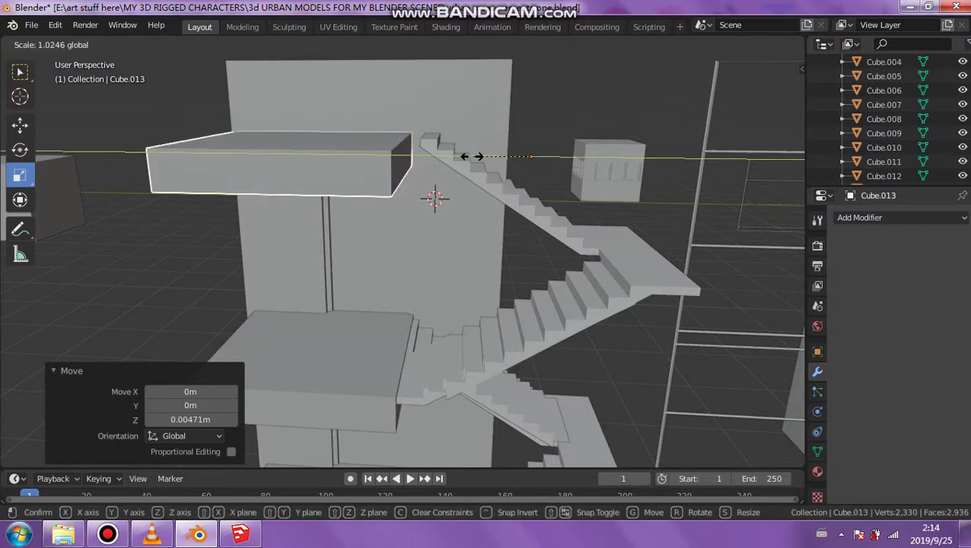
click(20, 125)
drag(482, 155, 515, 156)
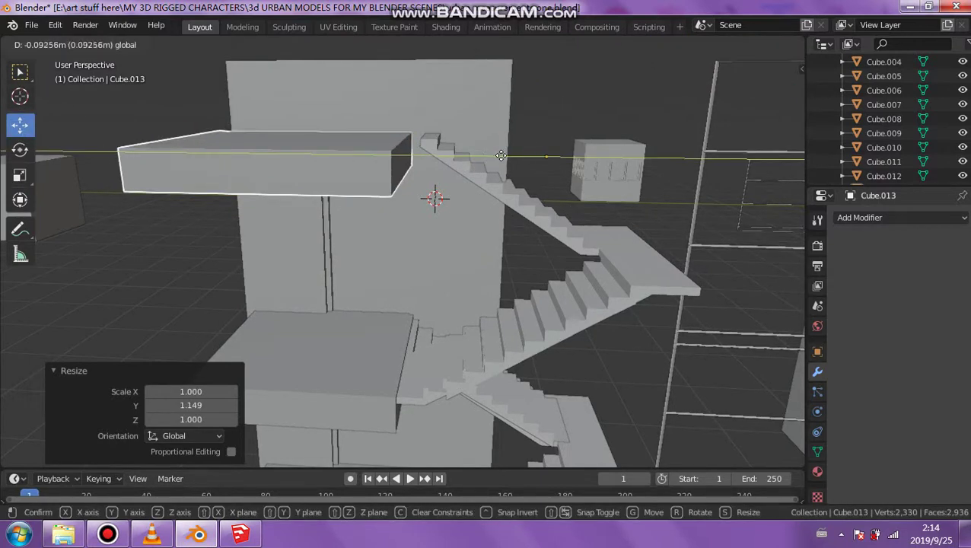
mouse_move(516, 158)
middle_down()
mouse_move(433, 196)
mouse_move(360, 205)
mouse_move(347, 181)
mouse_move(356, 156)
mouse_move(398, 151)
mouse_move(425, 173)
mouse_move(441, 170)
mouse_move(321, 175)
mouse_move(455, 184)
mouse_move(544, 159)
mouse_move(576, 166)
mouse_move(471, 184)
mouse_move(369, 163)
mouse_move(427, 156)
mouse_move(479, 170)
mouse_move(540, 164)
mouse_move(494, 152)
mouse_move(362, 182)
mouse_move(380, 168)
mouse_move(494, 148)
mouse_move(363, 98)
mouse_move(313, 108)
mouse_move(385, 282)
mouse_move(483, 219)
mouse_move(477, 241)
mouse_move(576, 270)
mouse_move(631, 245)
mouse_move(505, 330)
mouse_move(479, 305)
mouse_move(437, 305)
mouse_move(426, 335)
middle_up()
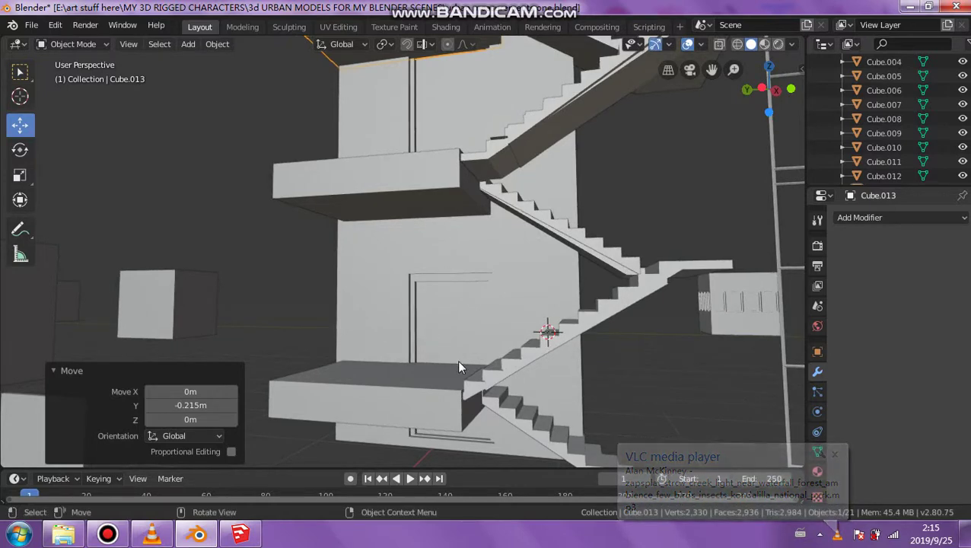
- Select both stair flights and both landing slabs and join them with Ctrl+J
scroll(457, 356, down, 2)
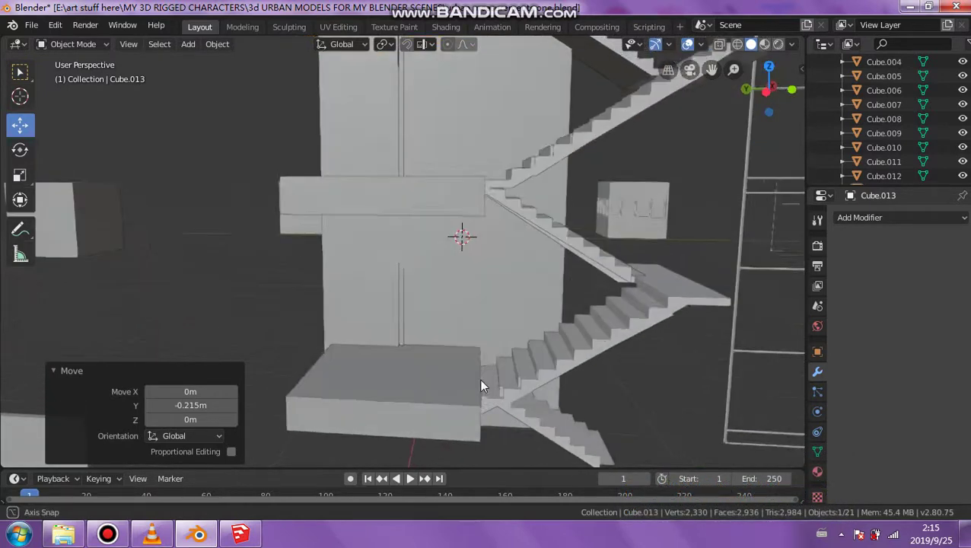
scroll(480, 378, down, 2)
scroll(489, 391, down, 2)
scroll(475, 361, down, 2)
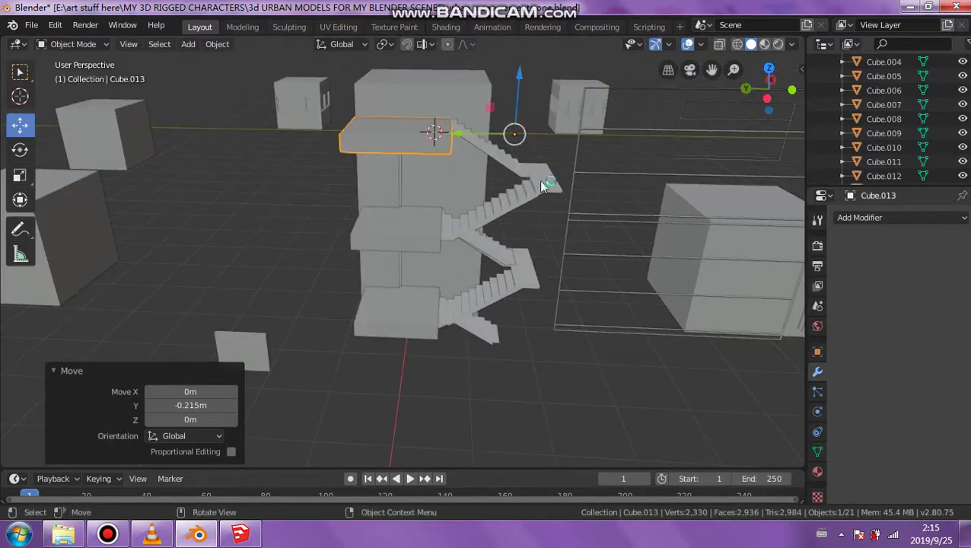
shift+click(540, 186)
shift+click(398, 235)
shift+click(477, 302)
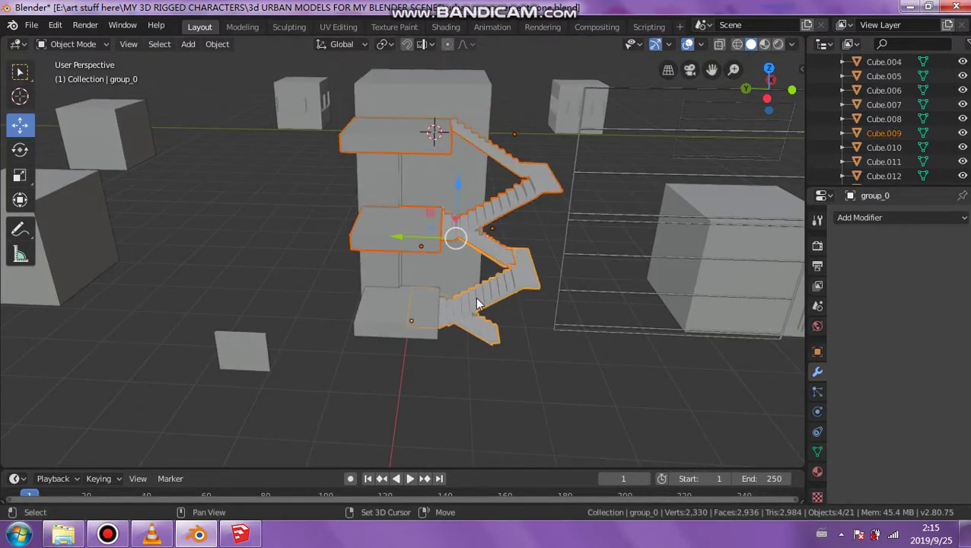
shift+click(391, 326)
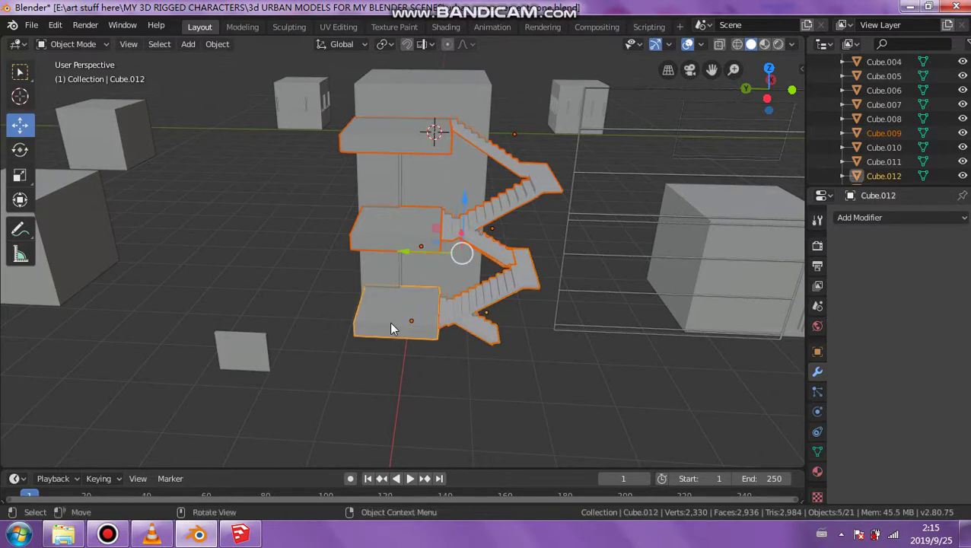
key(ctrl+j)
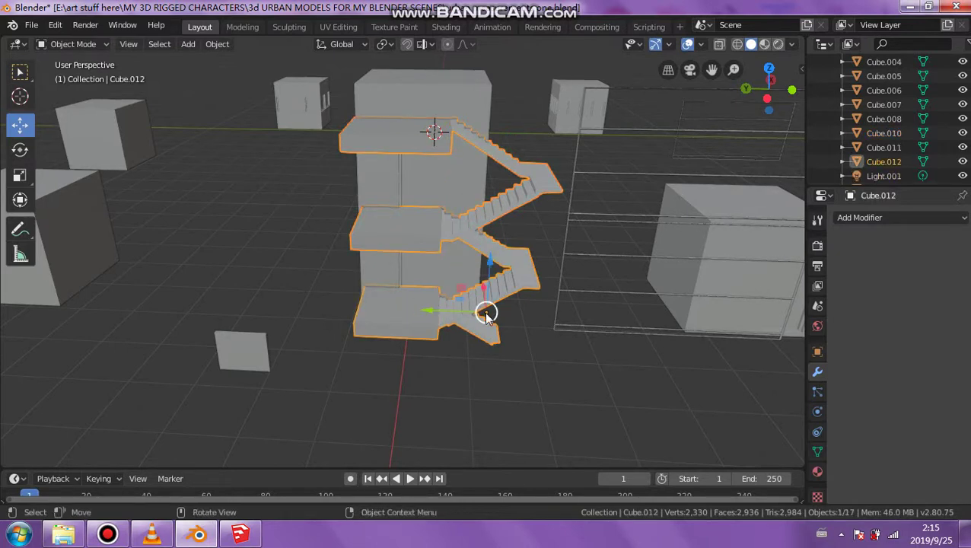
- Move the joined stair unit 1.08 m along Y against the tall block
key(g)
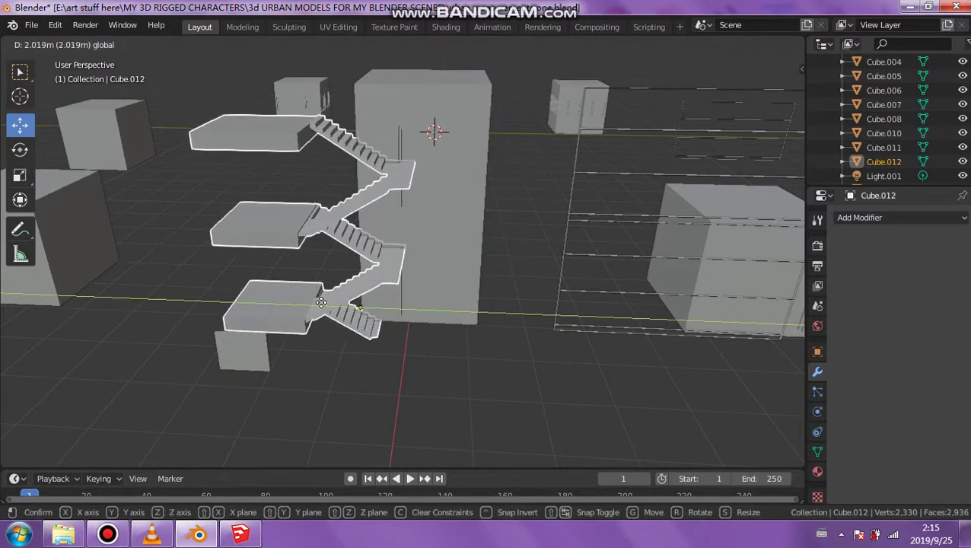
key(y)
click(372, 309)
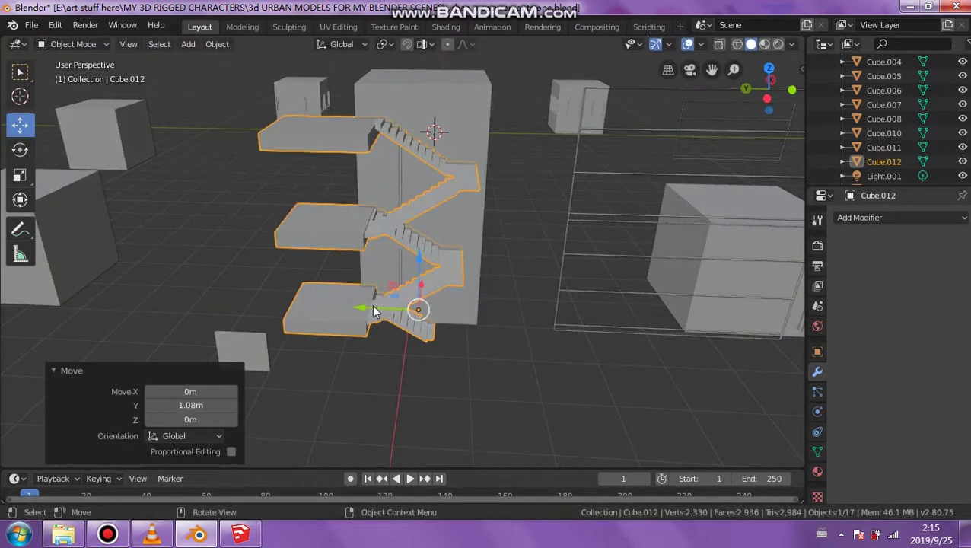
click(21, 154)
mouse_move(384, 339)
mouse_down()
mouse_move(302, 314)
mouse_move(317, 262)
mouse_up()
mouse_move(318, 263)
middle_down()
mouse_move(474, 287)
mouse_move(422, 261)
mouse_move(389, 264)
middle_up()
key(ctrl+z)
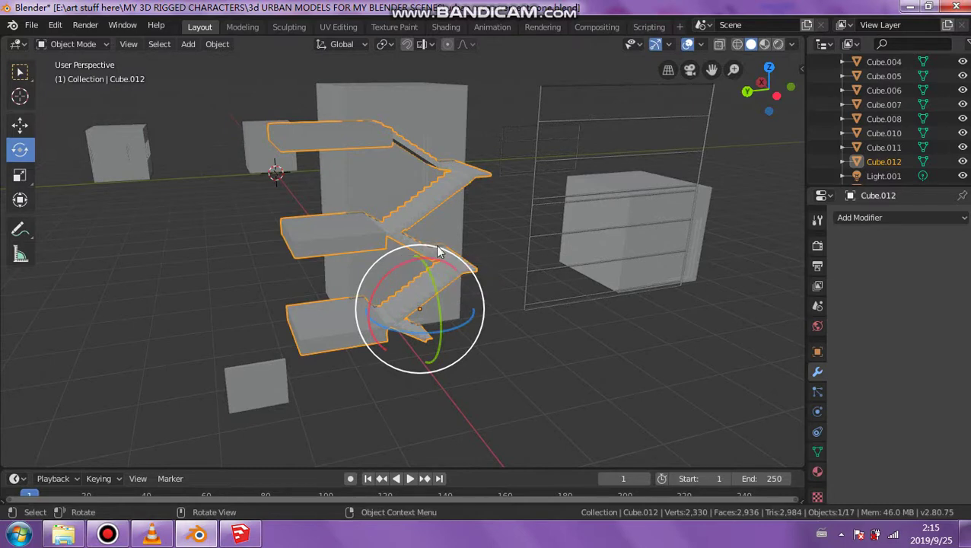
mouse_move(440, 253)
middle_down()
mouse_move(363, 232)
mouse_move(382, 226)
middle_up()
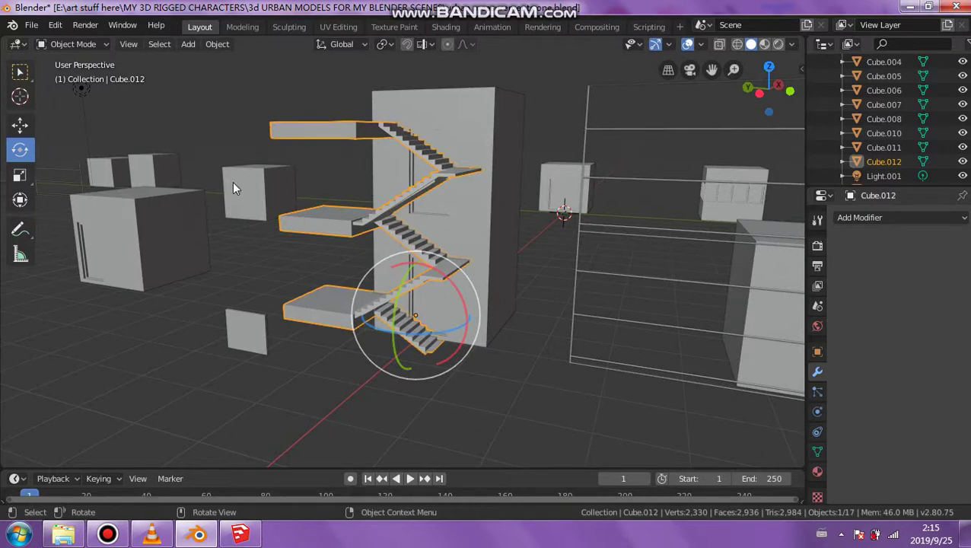
mouse_move(358, 275)
middle_down()
mouse_move(358, 336)
mouse_move(384, 407)
mouse_move(378, 148)
mouse_move(382, 158)
middle_up()
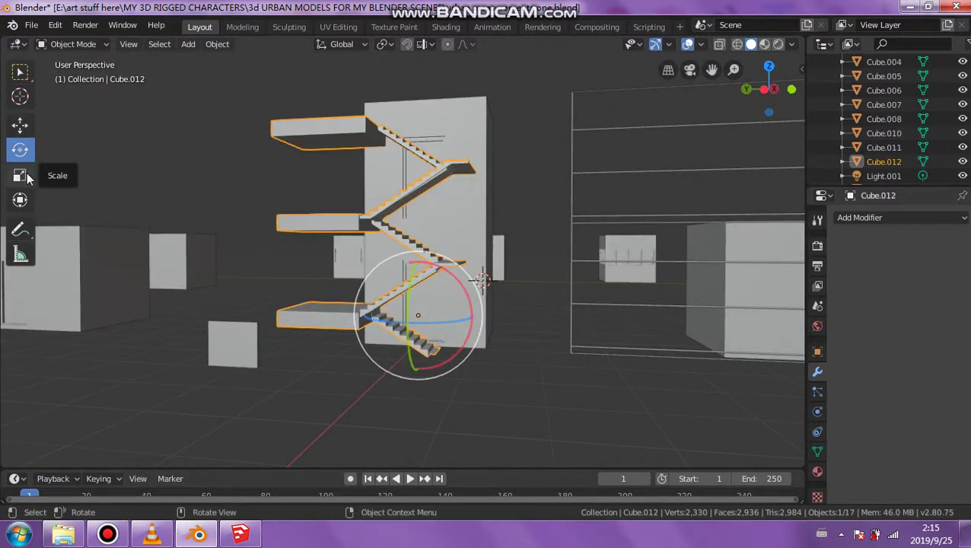
key(alt+a)
- Select the Cube.012 stair unit and rotate it 90° about Z
key(w)
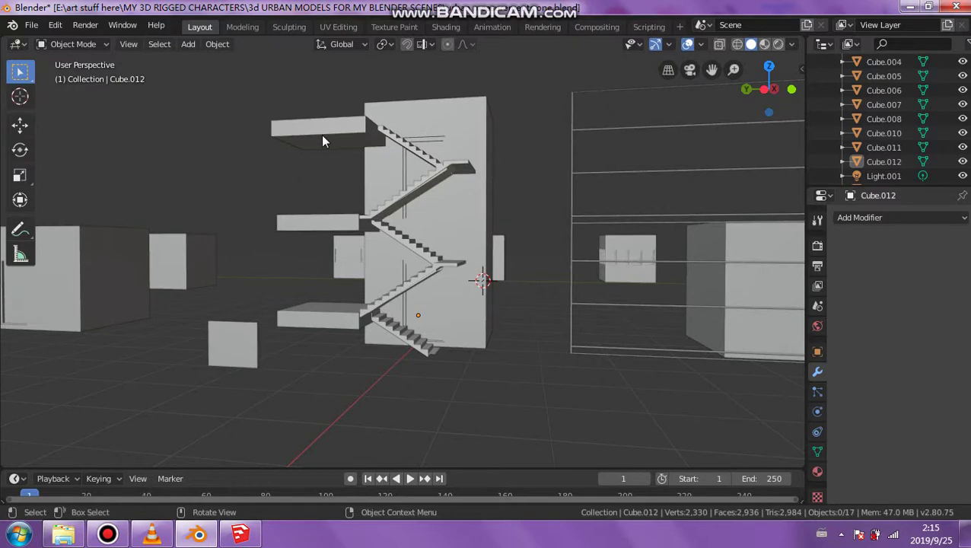
click(321, 134)
middle_drag(321, 134, 338, 195)
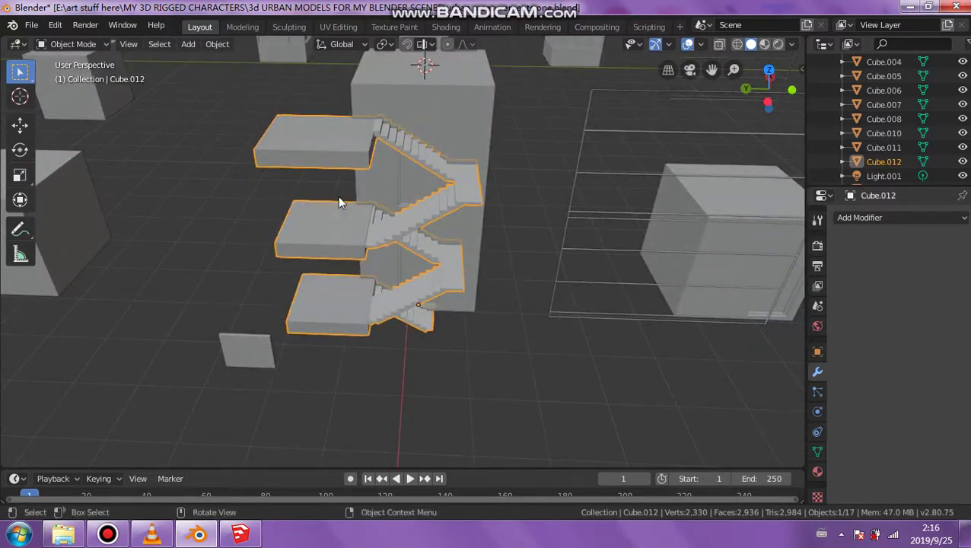
key(r)
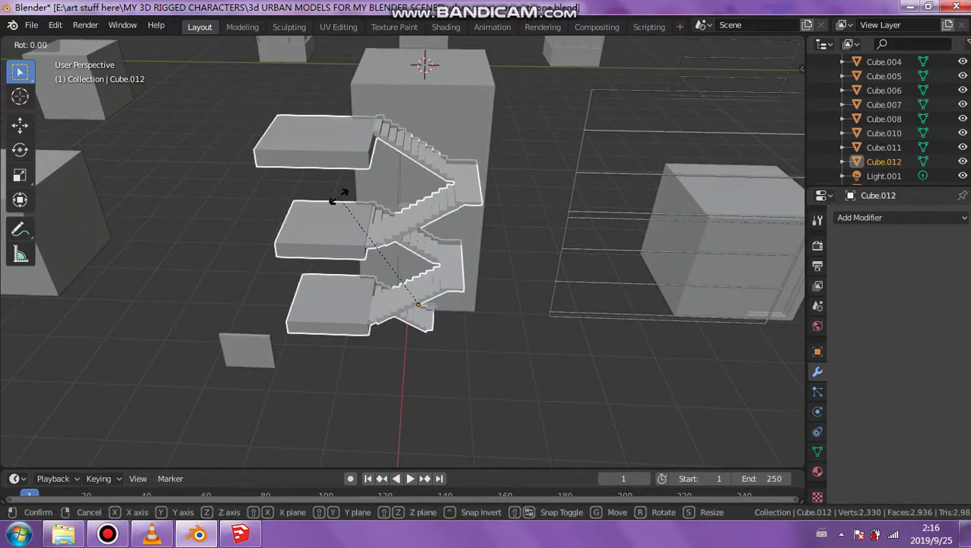
text(z90)
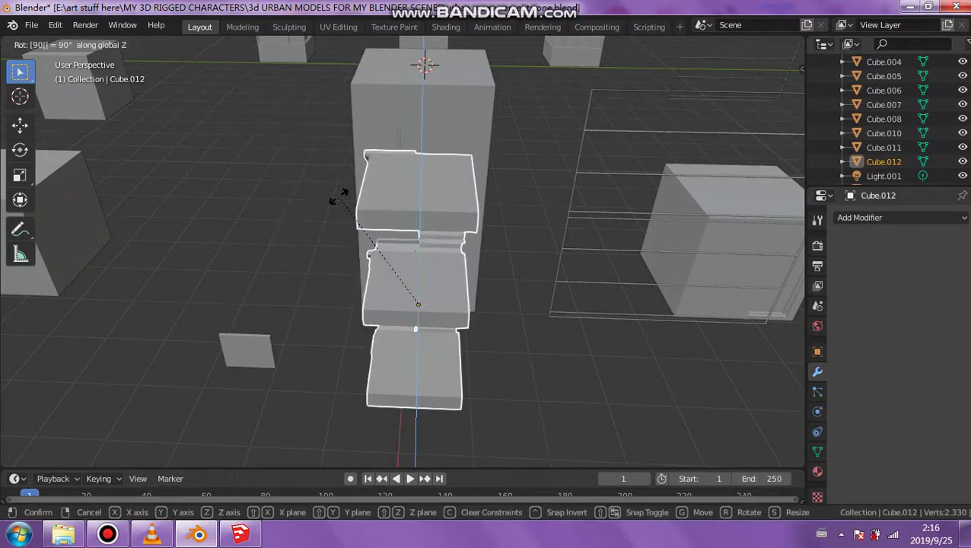
key(Return)
- Rotate the stair unit a second 90° about Z and start a third 90° turn
middle_drag(374, 257, 283, 241)
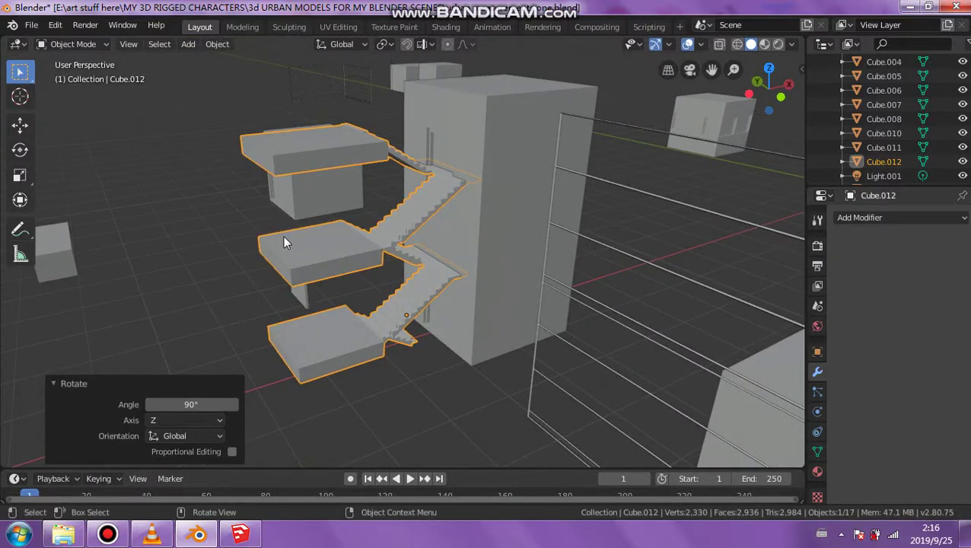
text(r)
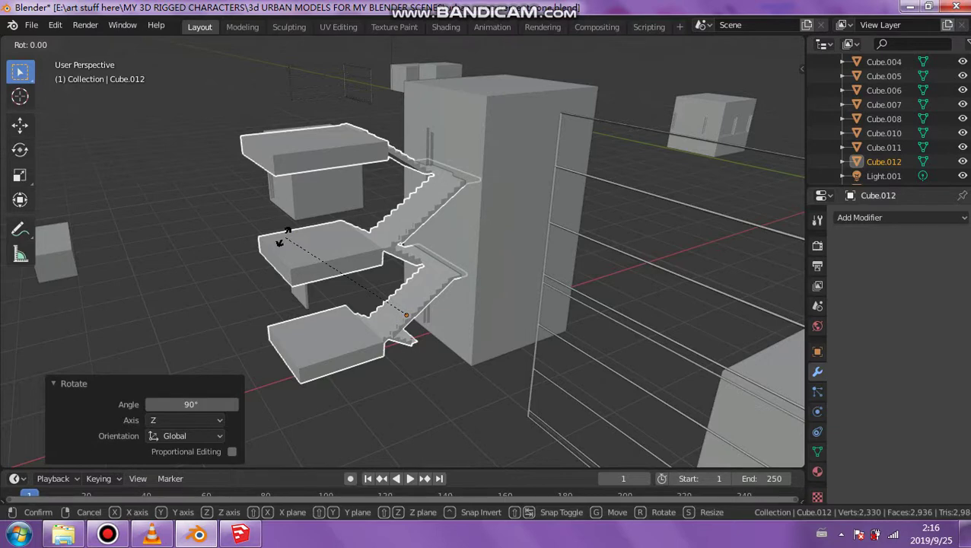
text(z90)
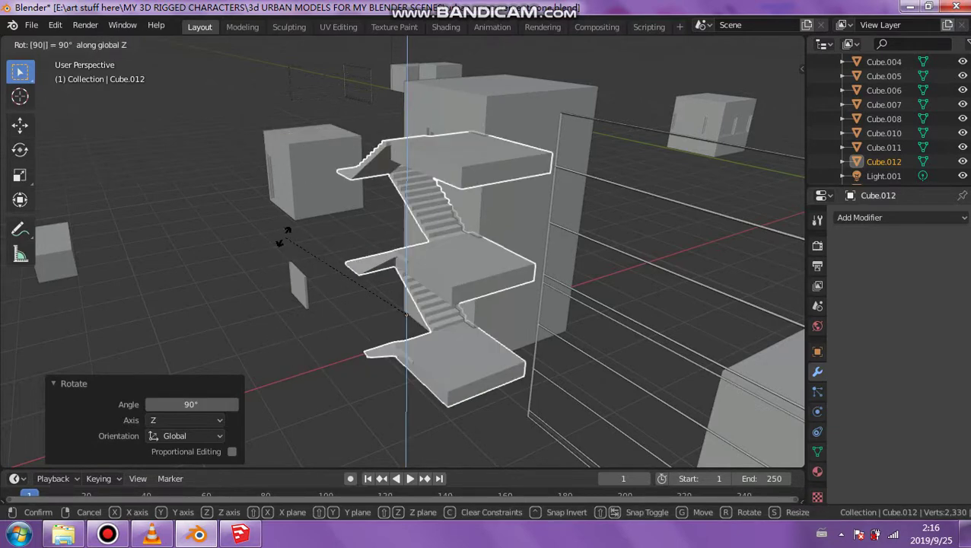
key(Return)
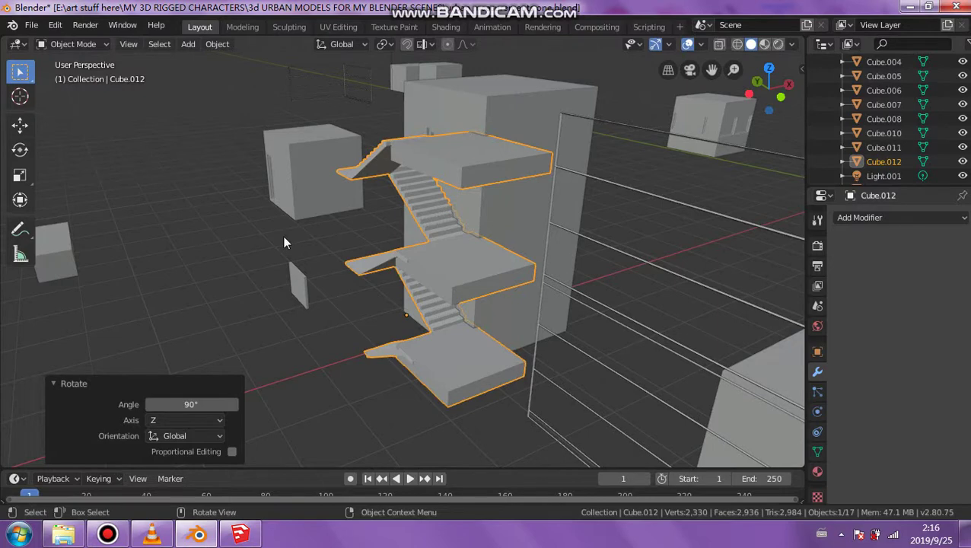
text(r)
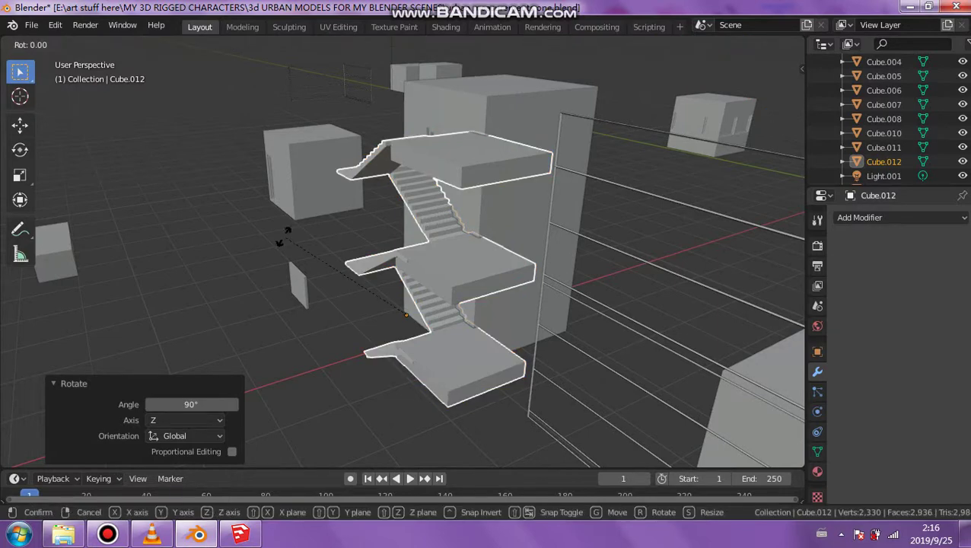
text(z90)
- Finish the third 90° Z turn, then slide the stairs 1.65 m along Y and 0.431 m along X
key(Return)
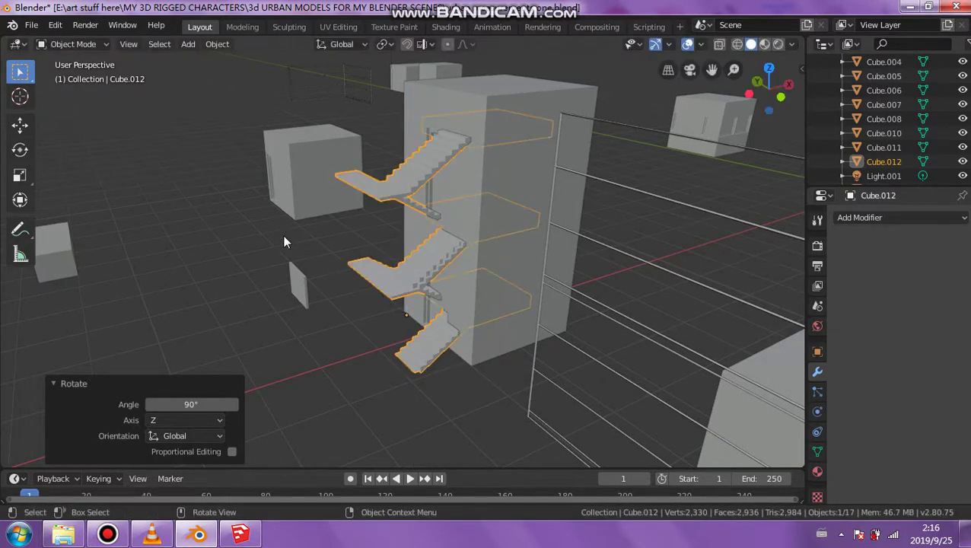
mouse_move(282, 235)
middle_down()
mouse_move(365, 244)
mouse_move(444, 220)
mouse_move(407, 236)
middle_up()
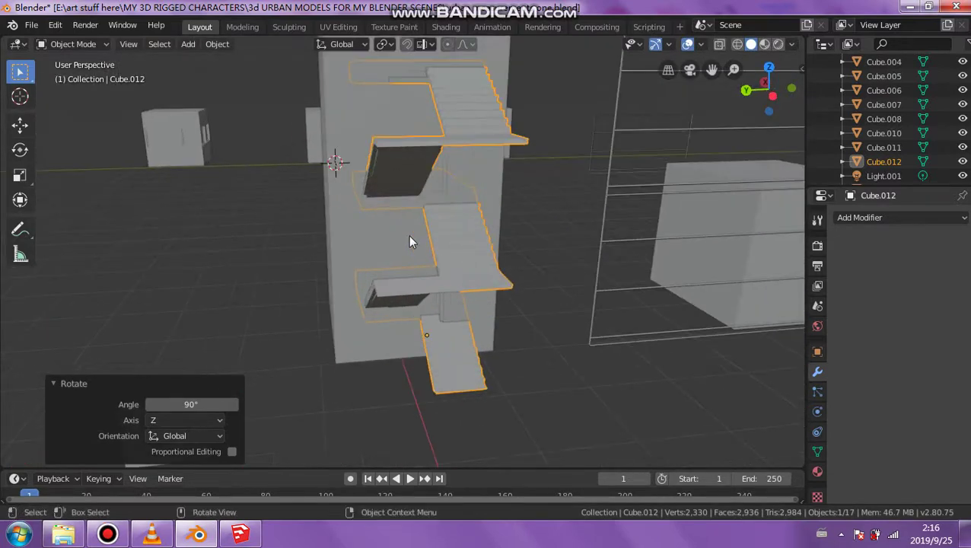
click(20, 124)
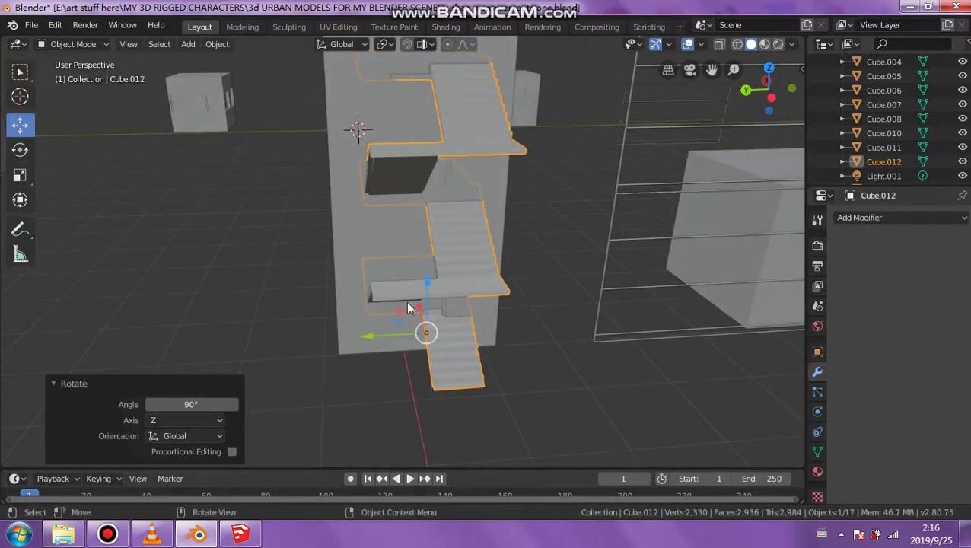
drag(376, 333, 225, 336)
mouse_move(226, 336)
middle_down()
mouse_move(424, 318)
mouse_move(415, 295)
mouse_move(392, 380)
middle_up()
drag(367, 377, 351, 381)
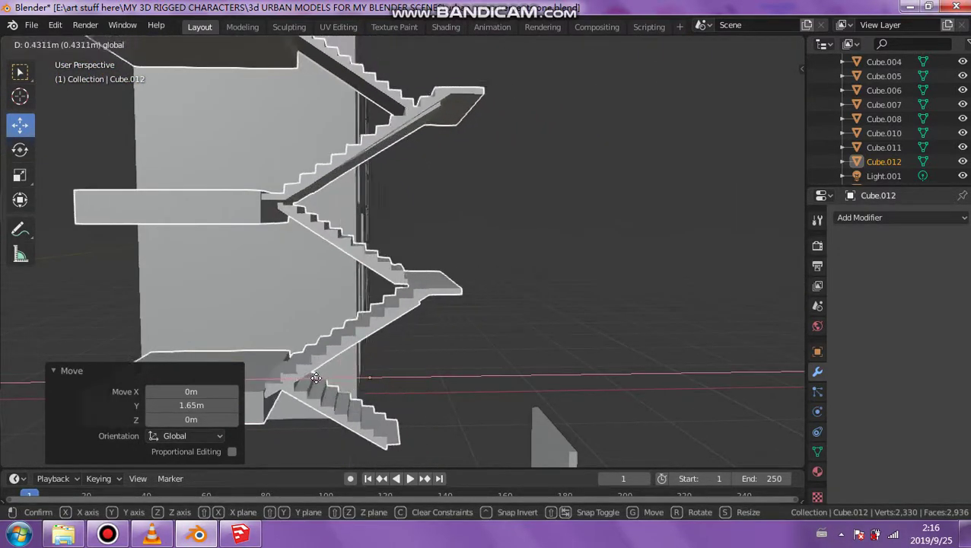